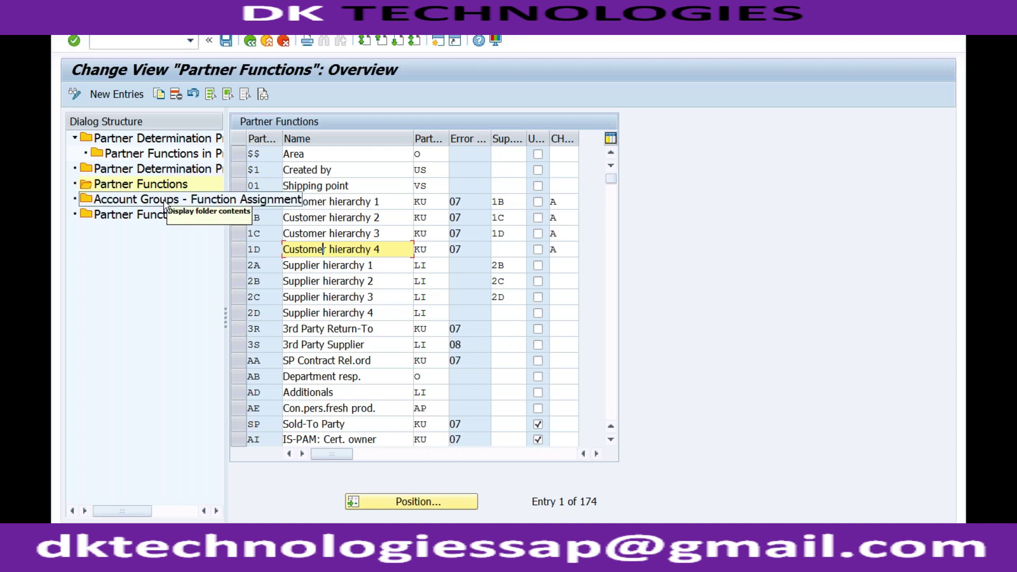
# Step: Review the account group function assignments for customer hierarchy 1 and the partner determination procedure assigned to account group A200
pyautogui.doubleClick(165, 201)
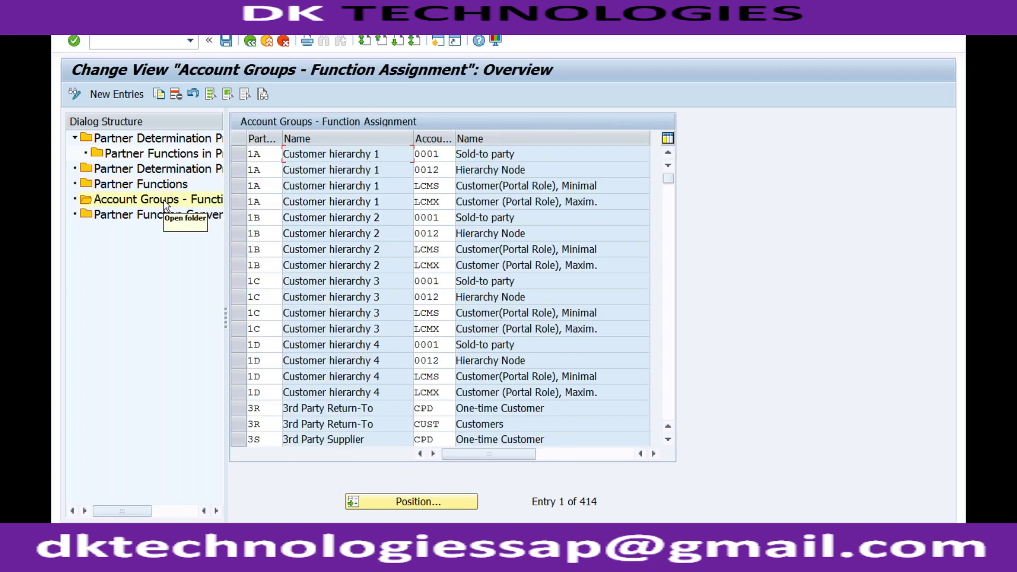
pyautogui.click(254, 154)
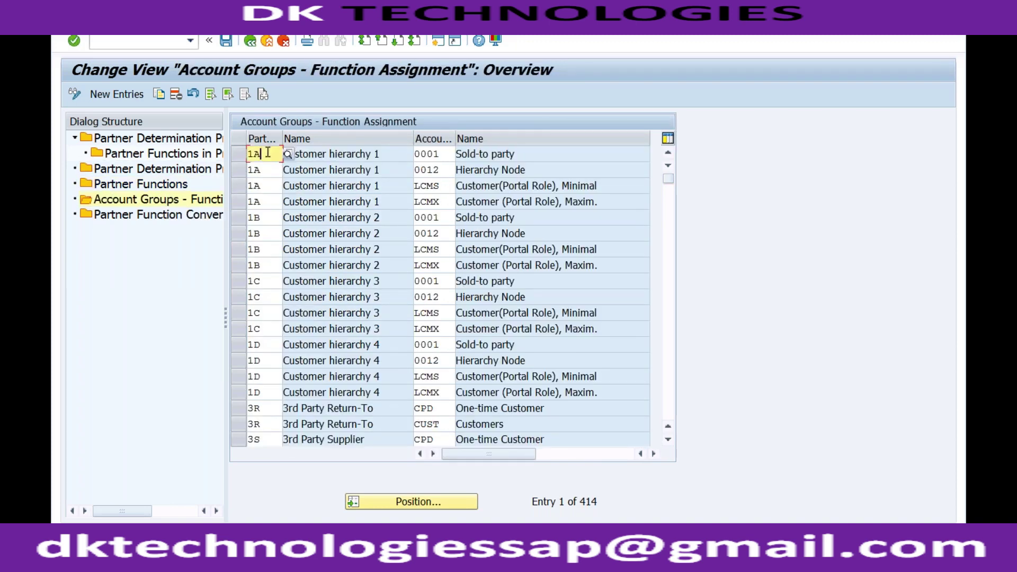
pyautogui.click(440, 154)
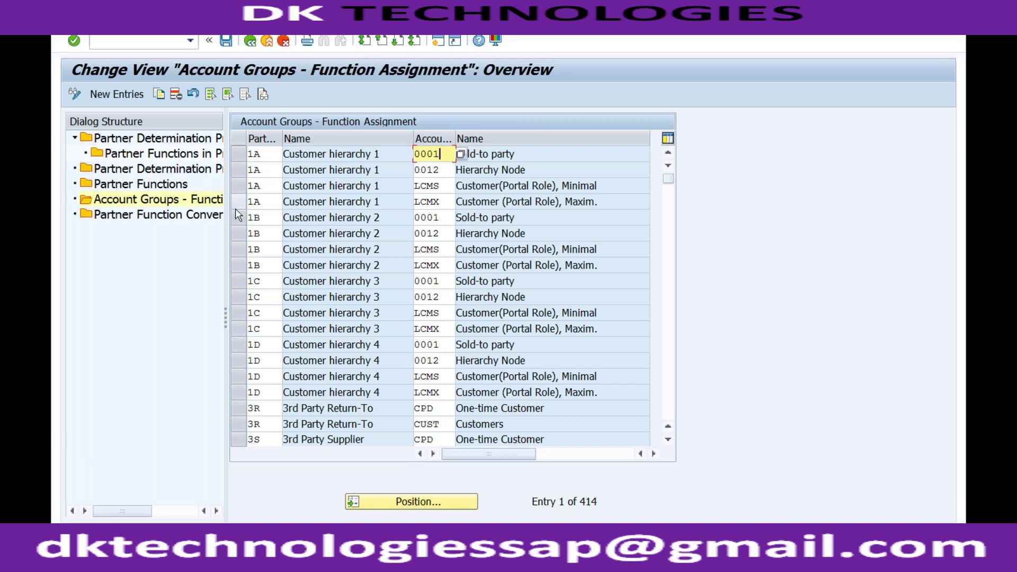
pyautogui.click(174, 168)
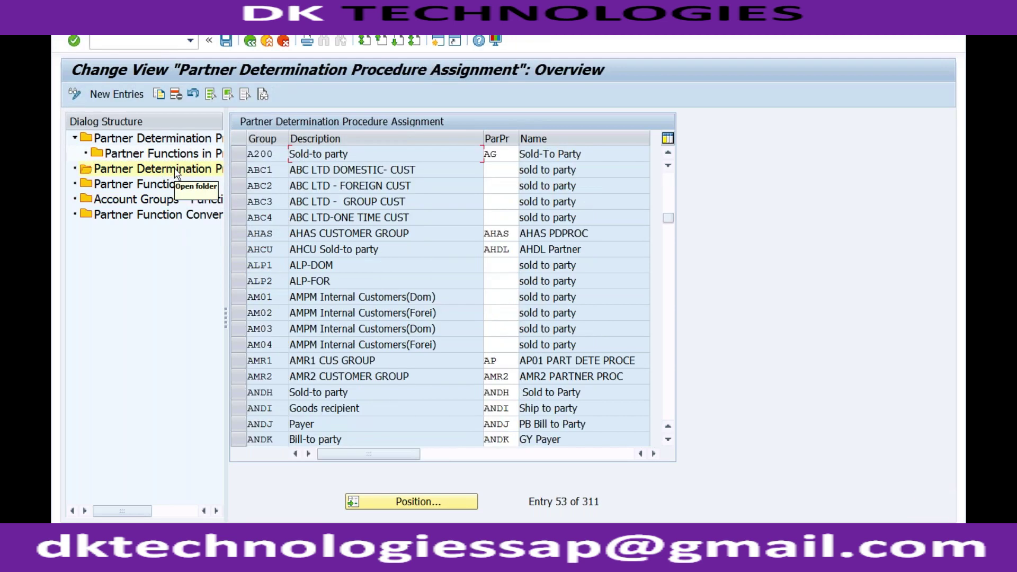
pyautogui.click(503, 155)
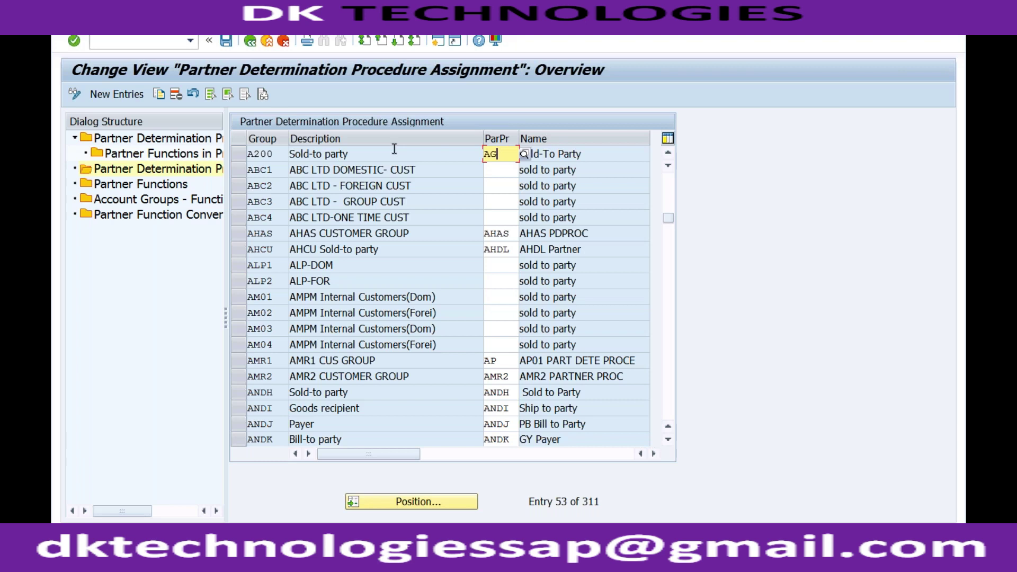
# Step: Start creating a standard order and enter the customer number as the sold-to party
pyautogui.click(168, 43)
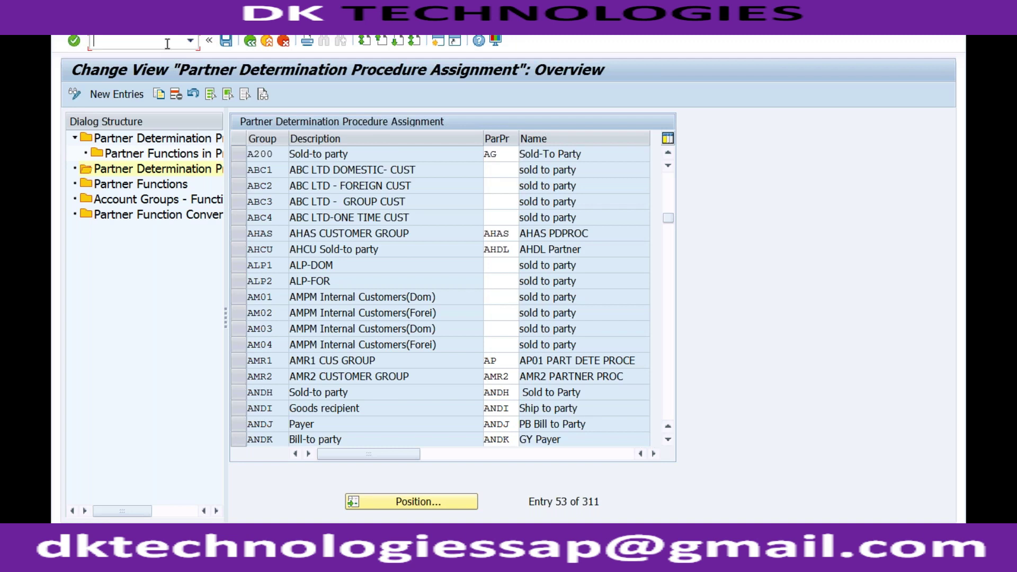
pyautogui.write('/nxd01')
pyautogui.press('Return')
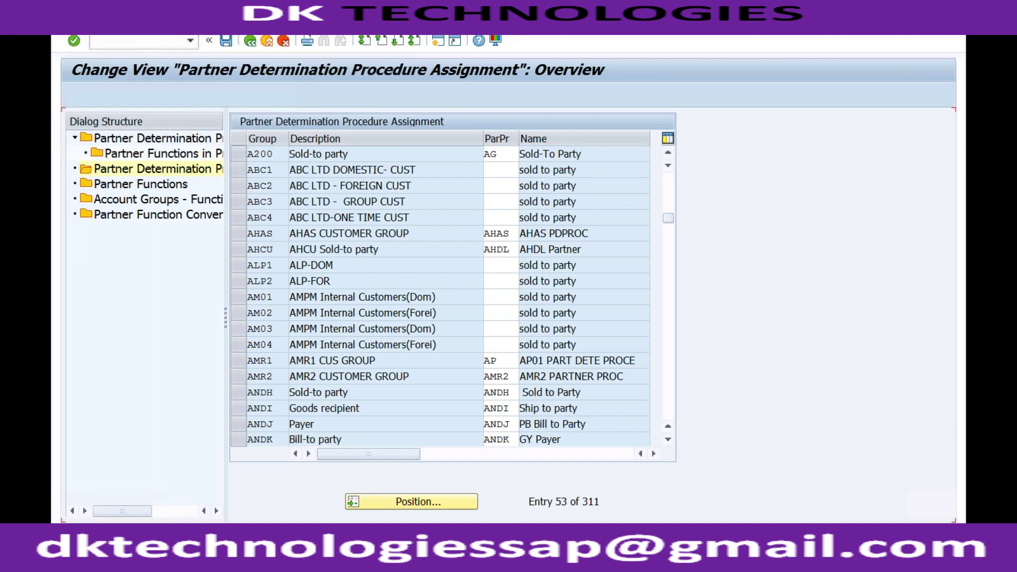
pyautogui.press('Return')
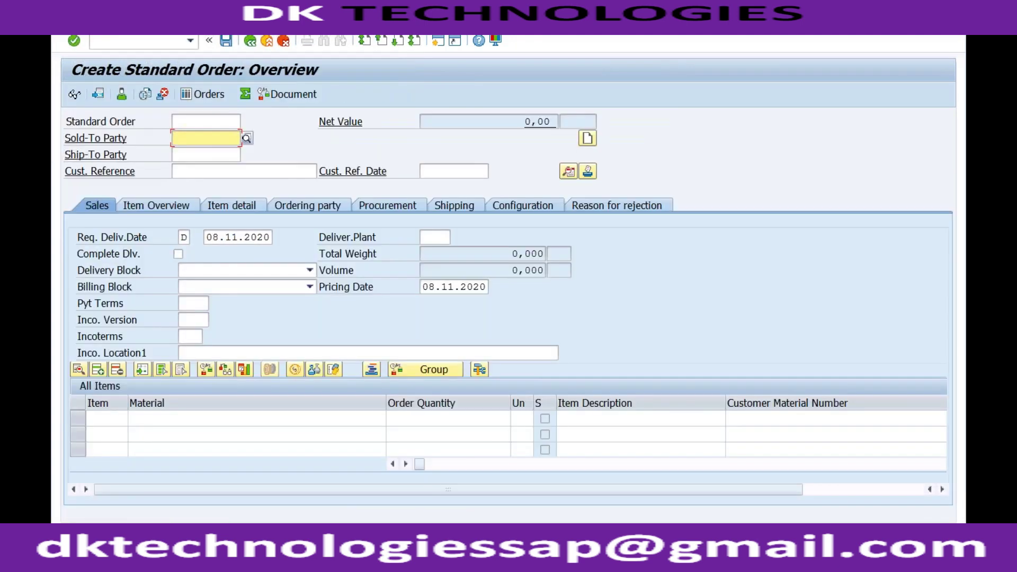
pyautogui.press('Return')
pyautogui.press('Return')
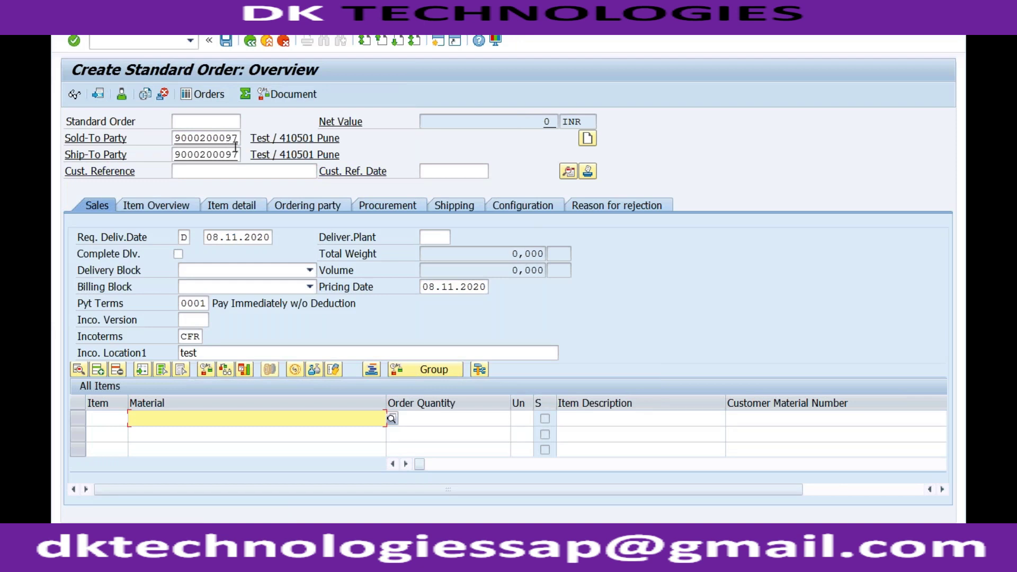
# Step: Open the order's header partner data and examine the bill-to party, payer and ship-to party entries
pyautogui.click(570, 173)
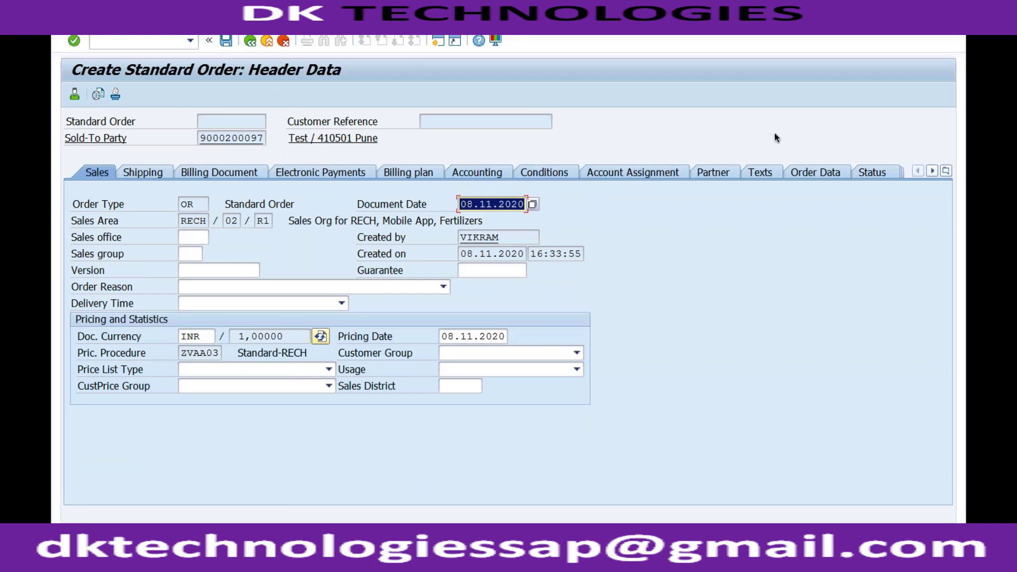
pyautogui.click(713, 173)
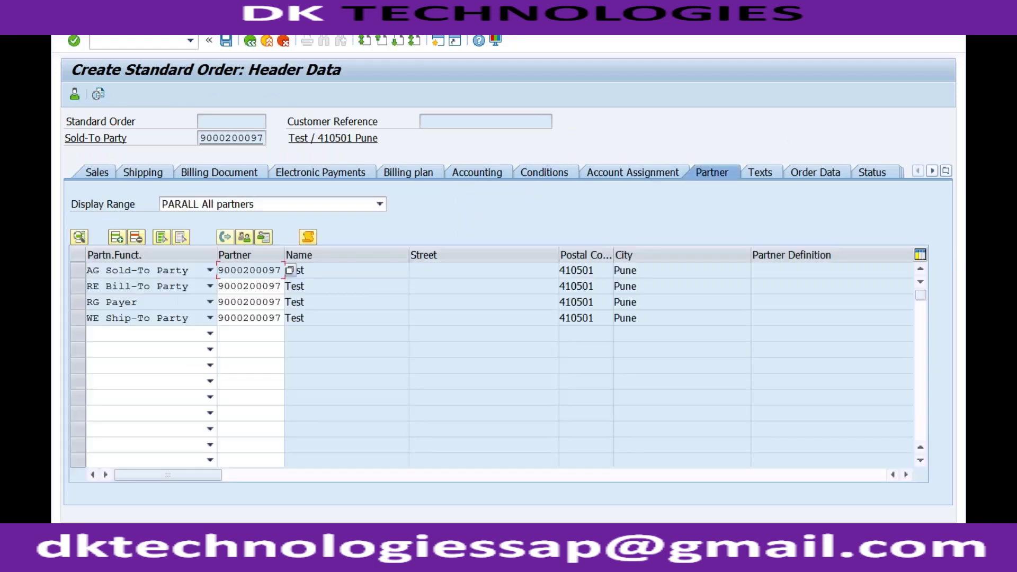
pyautogui.click(255, 290)
pyautogui.click(257, 305)
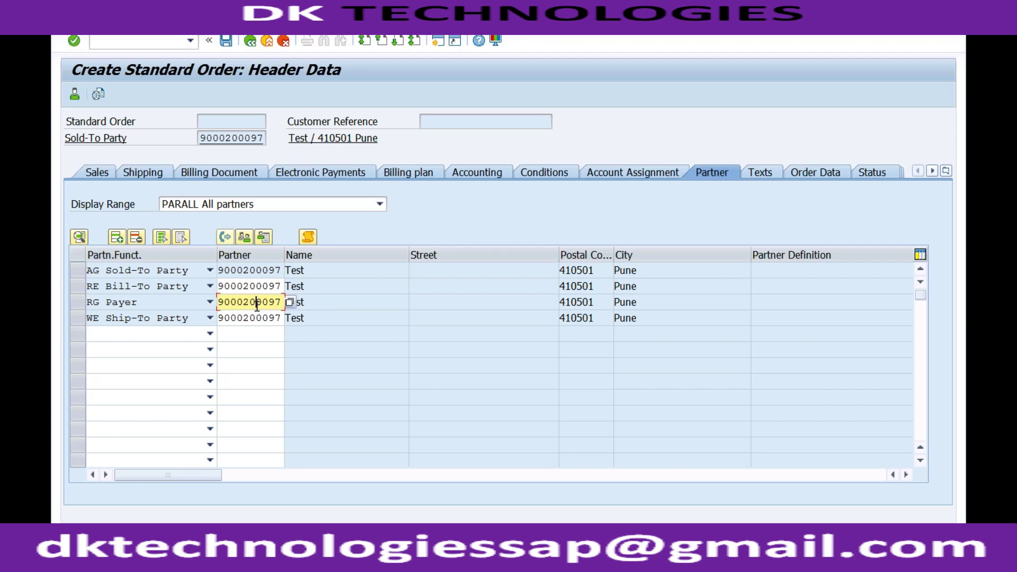
pyautogui.click(249, 318)
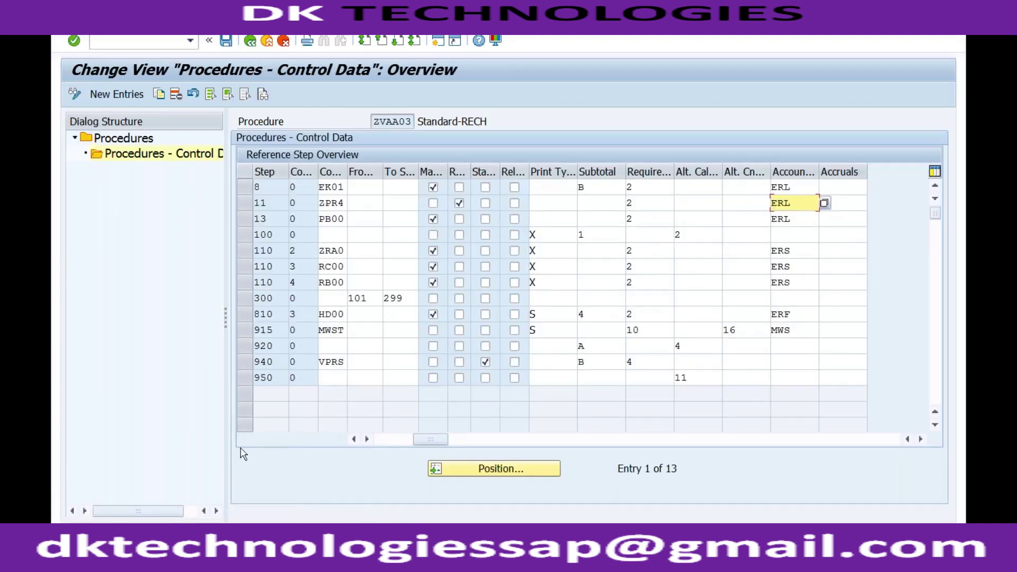
# Step: Switch to the Maintain Sales Order Types session and open the SAP Reference IMG through transaction SPRO
pyautogui.moveTo(231, 533)
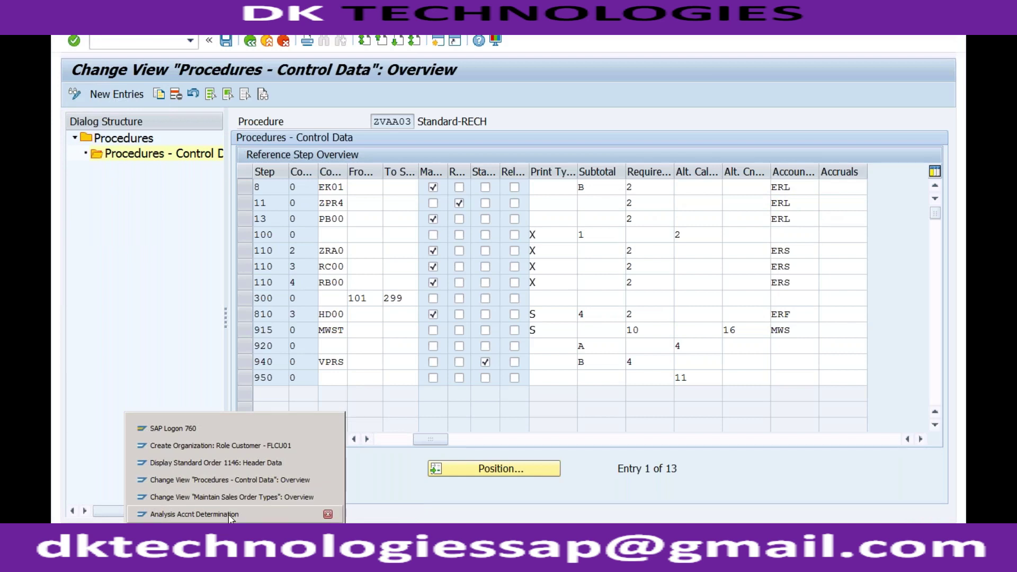
pyautogui.click(228, 497)
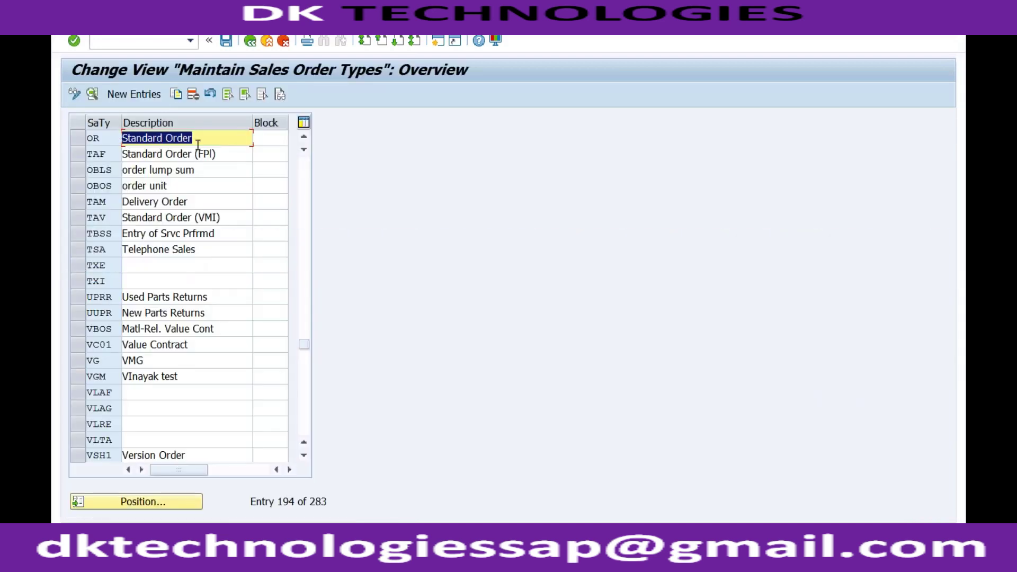
pyautogui.write('/nspro')
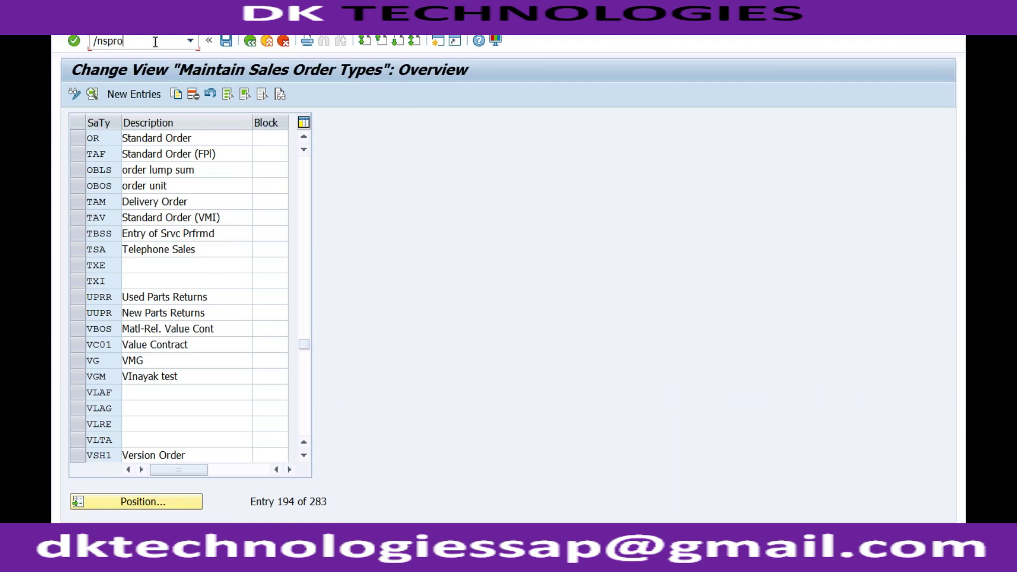
pyautogui.press('Return')
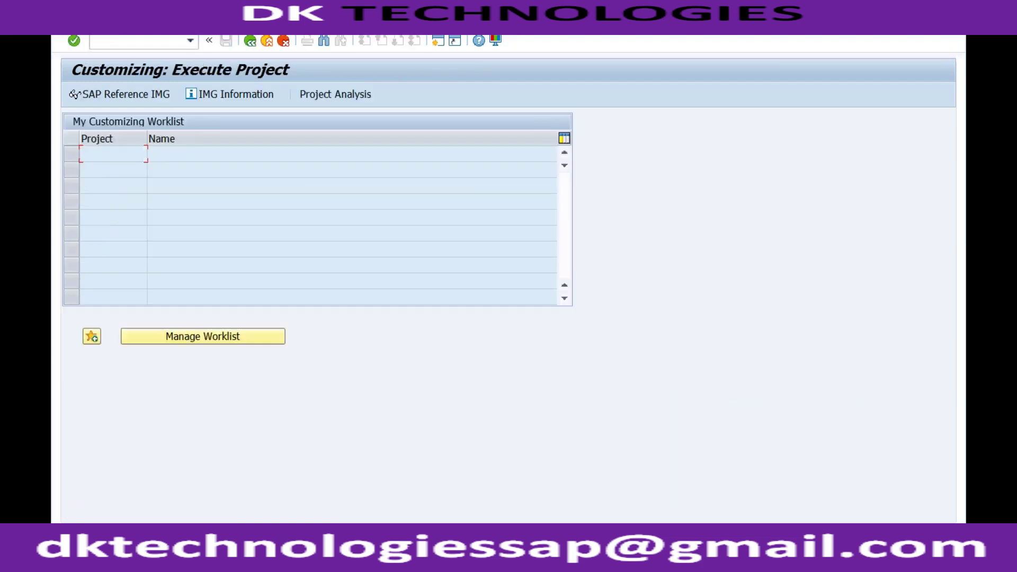
pyautogui.click(136, 96)
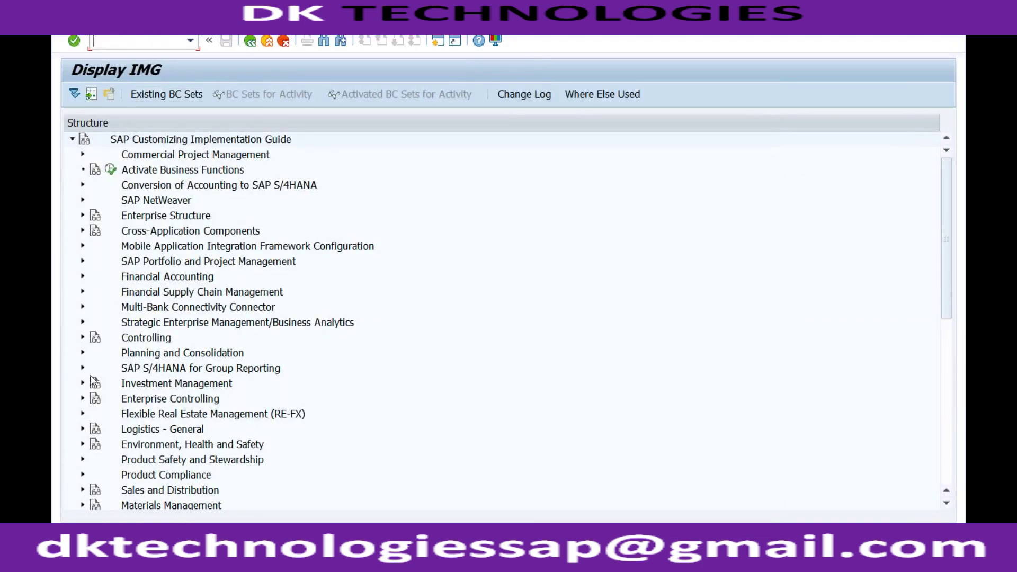
# Step: Open Set Up Partner Determination for Sales Document Header under Sales and Distribution, Basic Functions, Partner Determination
pyautogui.click(83, 491)
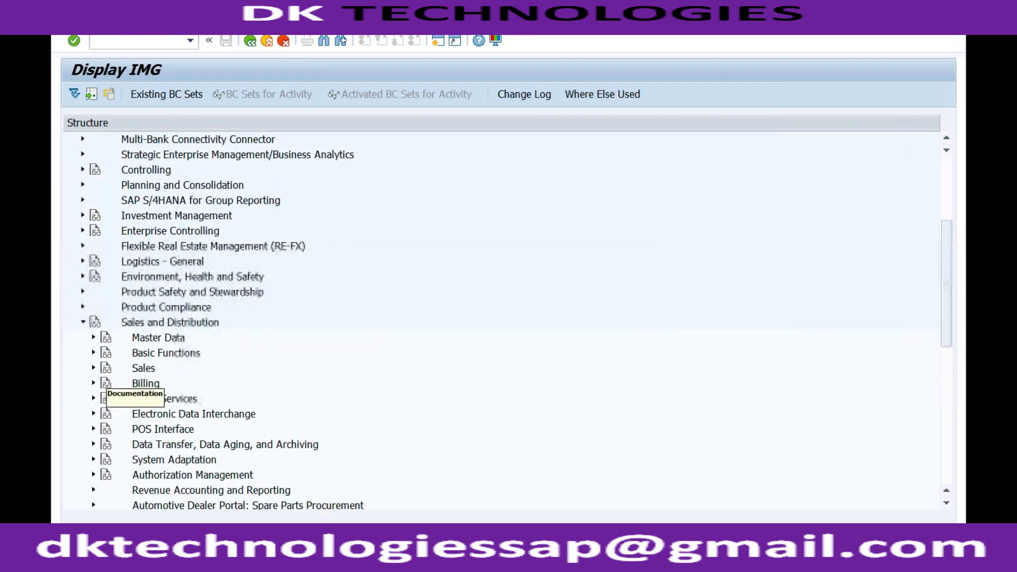
pyautogui.click(95, 353)
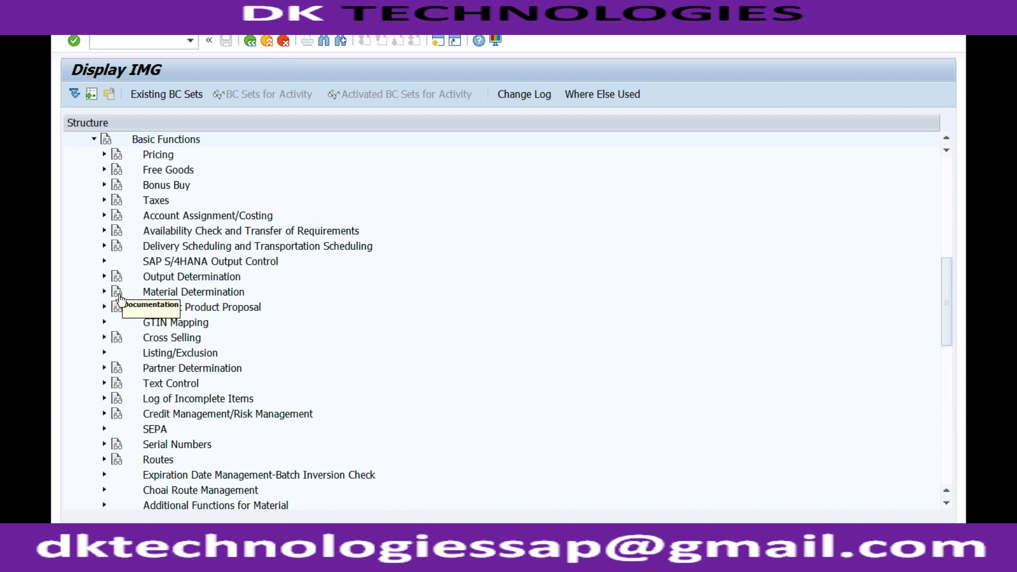
pyautogui.click(105, 369)
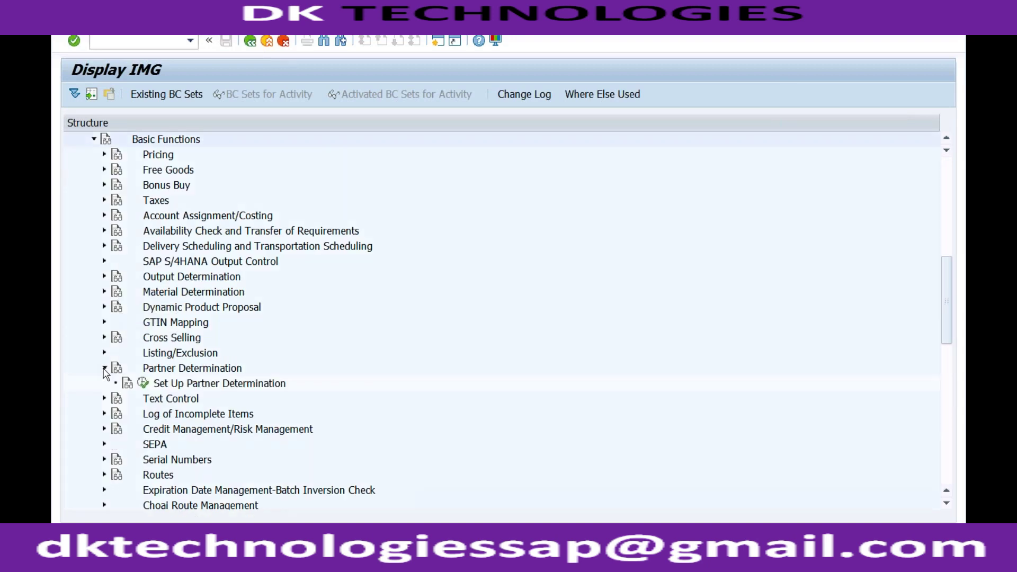
pyautogui.click(143, 383)
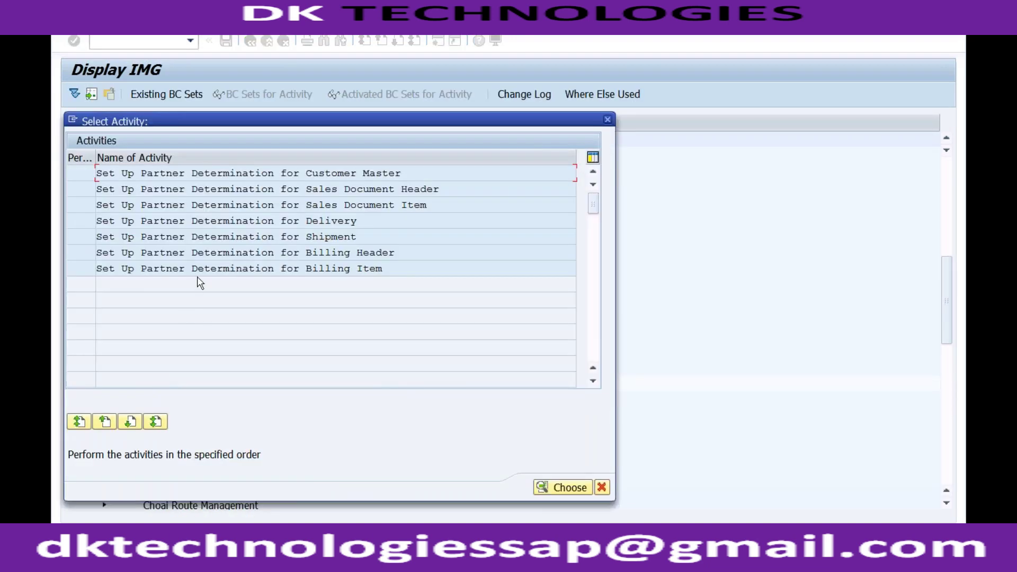
pyautogui.click(308, 189)
pyautogui.click(358, 205)
pyautogui.doubleClick(364, 192)
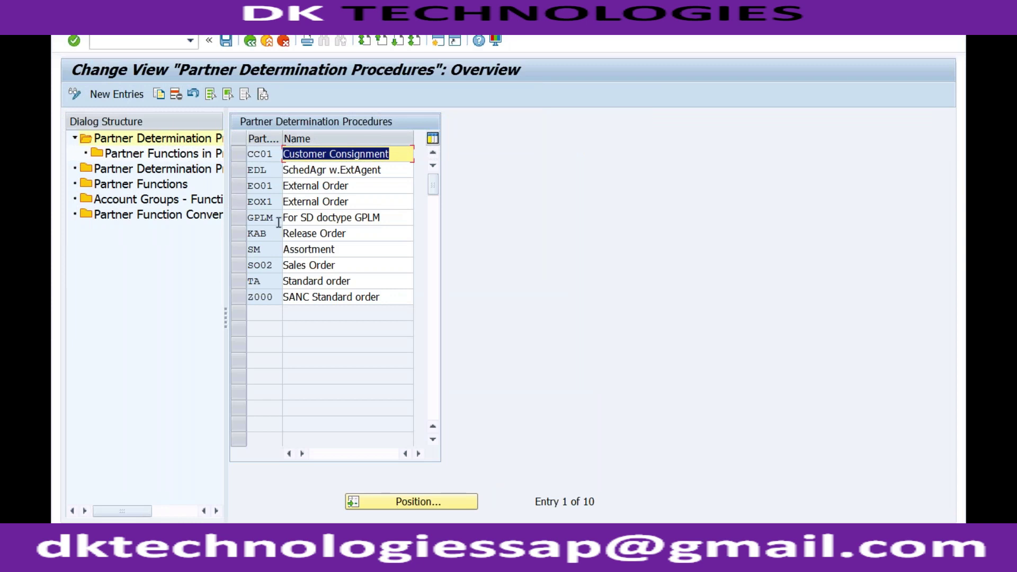
# Step: Look up the partner determination procedure assigned to sales document type OR
pyautogui.doubleClick(200, 171)
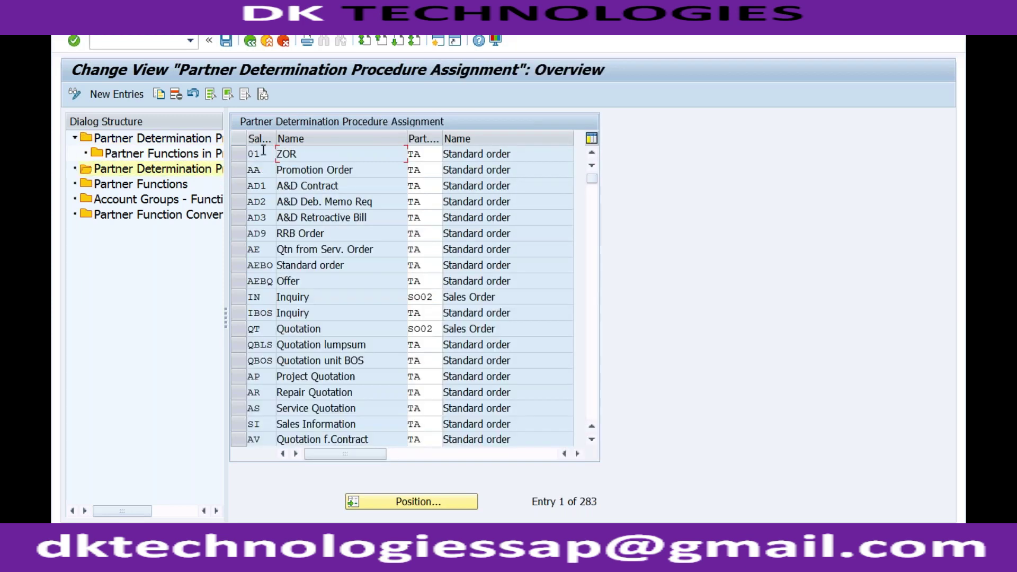
pyautogui.click(407, 502)
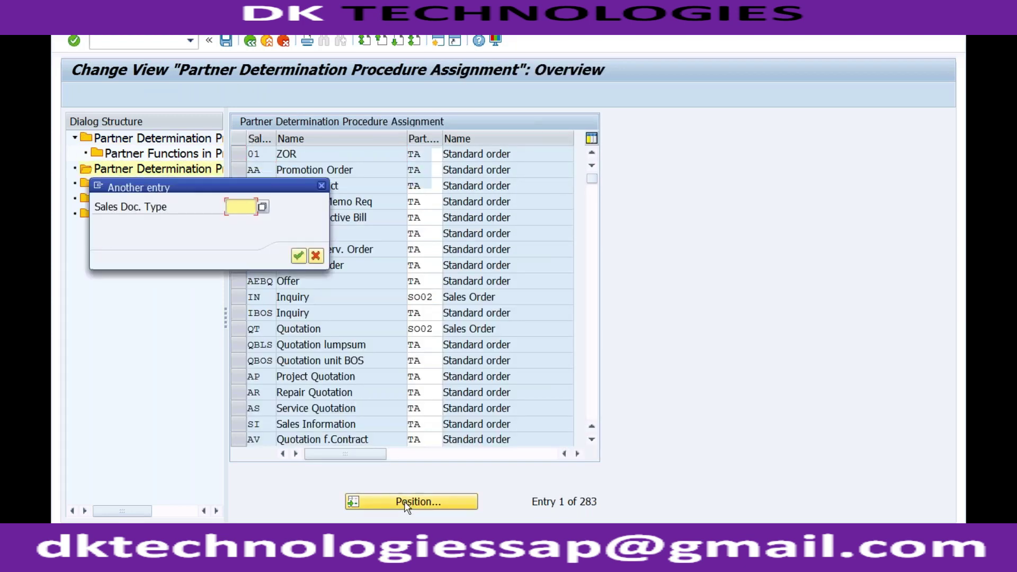
pyautogui.write('OR')
pyautogui.press('Return')
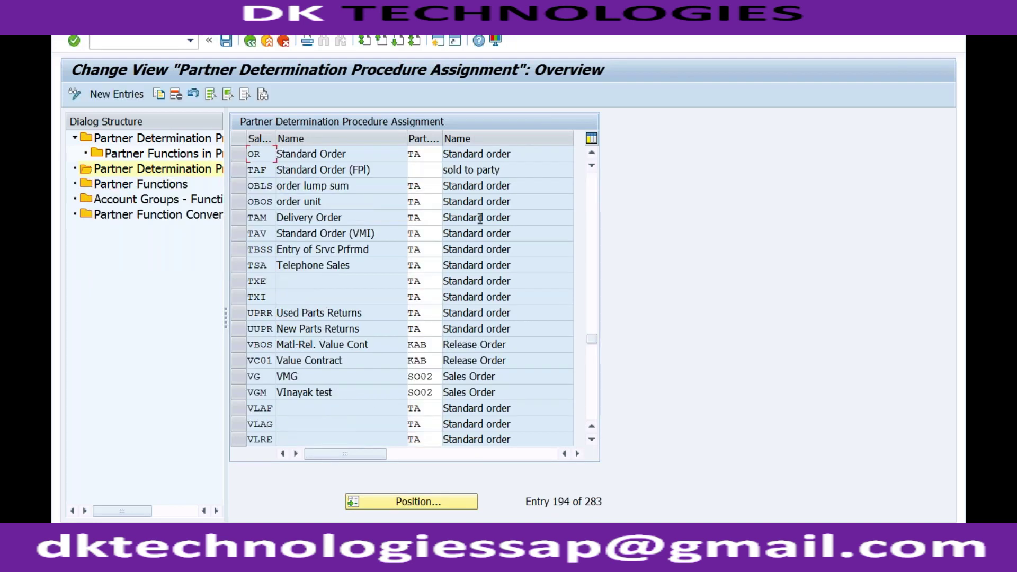
pyautogui.moveTo(424, 154); pyautogui.dragTo(403, 153)
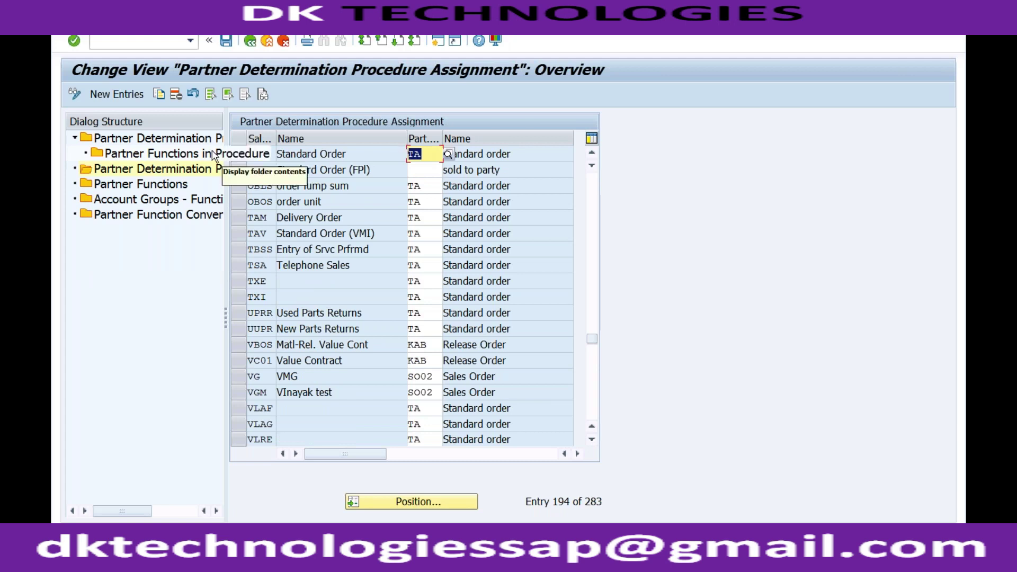
# Step: Display the partner functions in procedure TA, inspect the Payer's mandatory setting, and return to the IMG structure
pyautogui.click(201, 139)
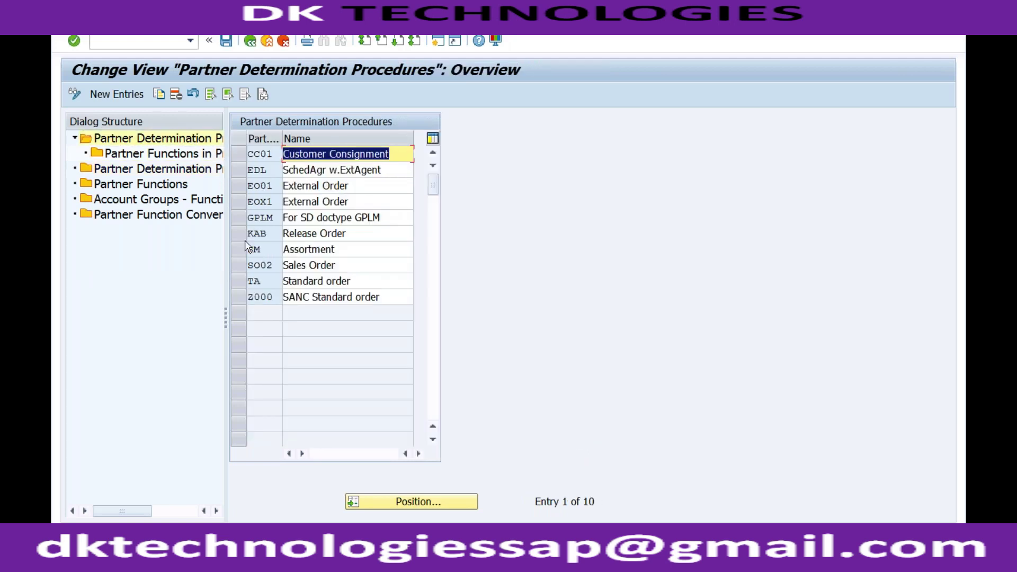
pyautogui.click(239, 281)
pyautogui.doubleClick(196, 155)
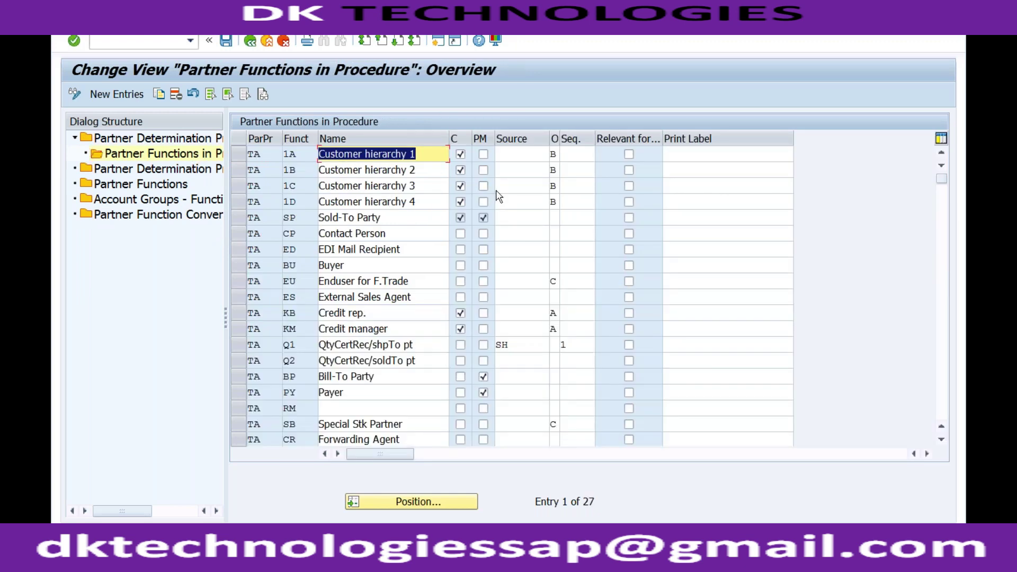
pyautogui.click(483, 392)
pyautogui.click(267, 42)
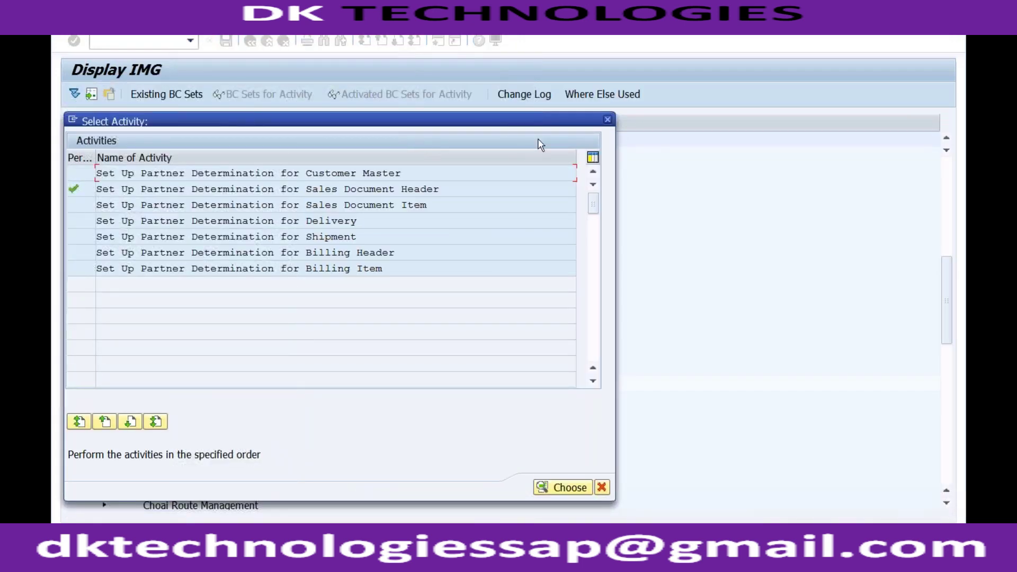
pyautogui.click(608, 120)
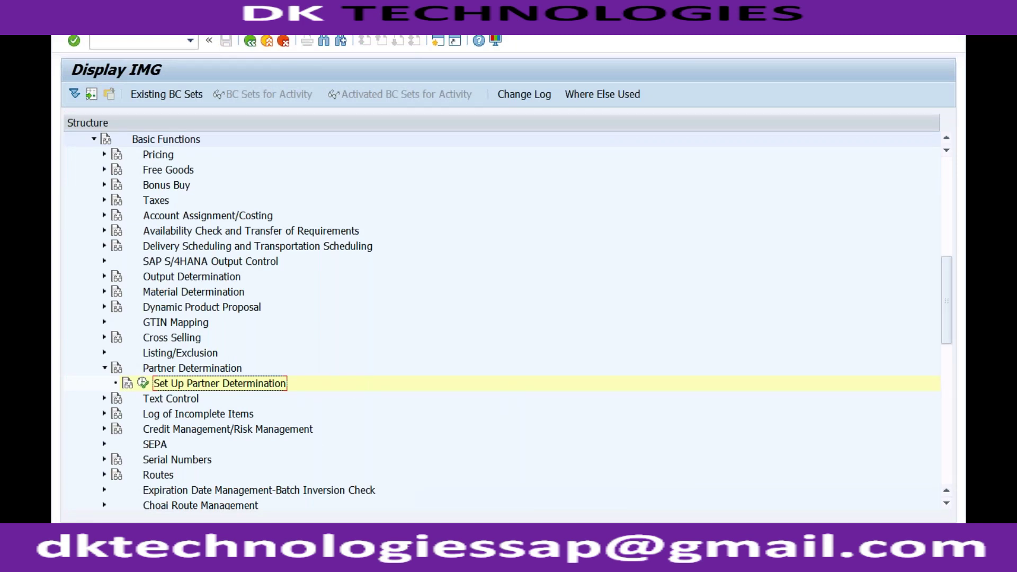
# Step: Check the header partners in the standard order session, and return to the Display IMG session
pyautogui.moveTo(235, 562)
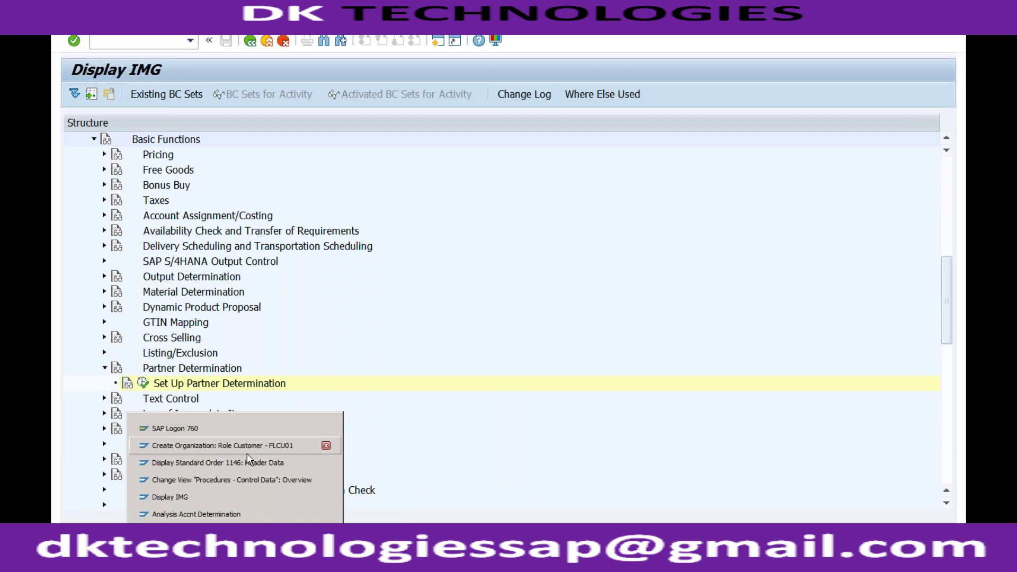
pyautogui.click(218, 463)
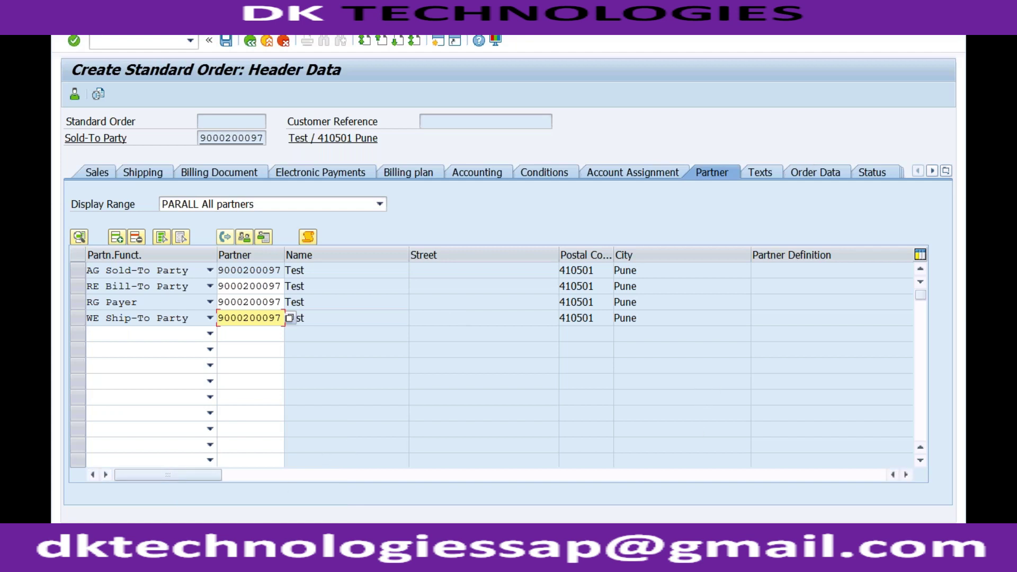
pyautogui.click(212, 562)
pyautogui.click(212, 496)
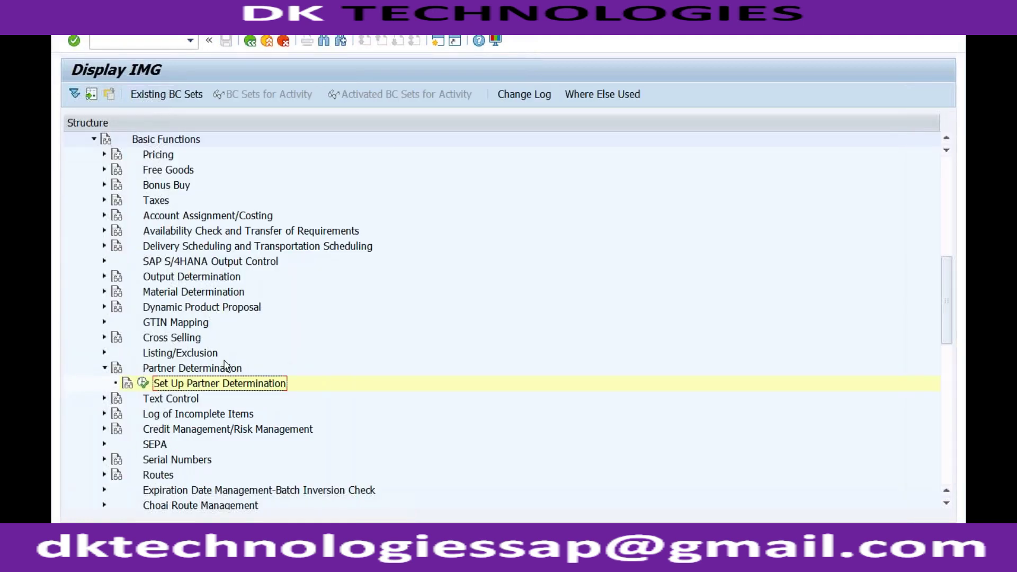
# Step: Open Set Up Partner Determination for Sales Document Header and display the partner functions in procedure TA
pyautogui.click(144, 383)
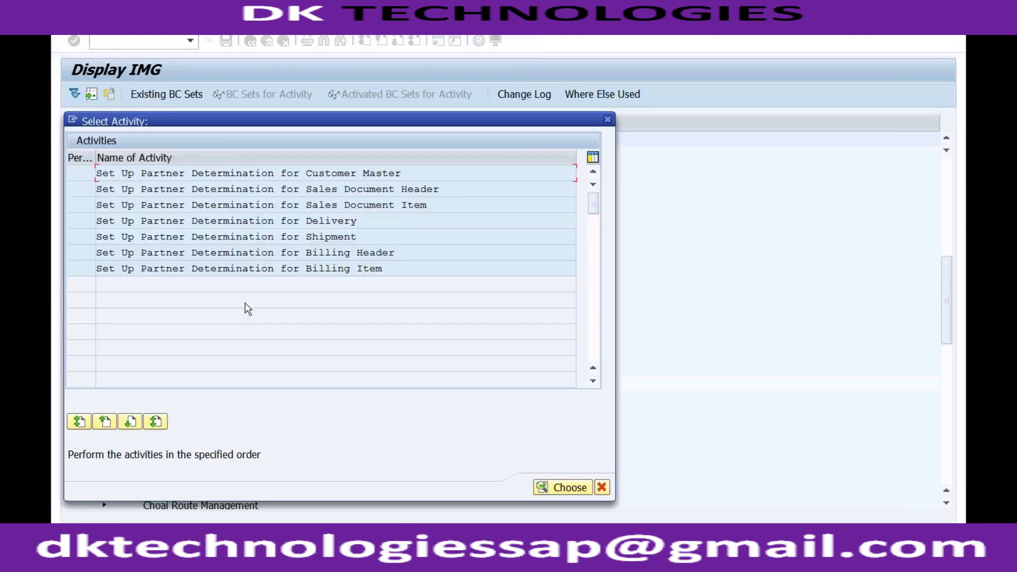
pyautogui.doubleClick(315, 189)
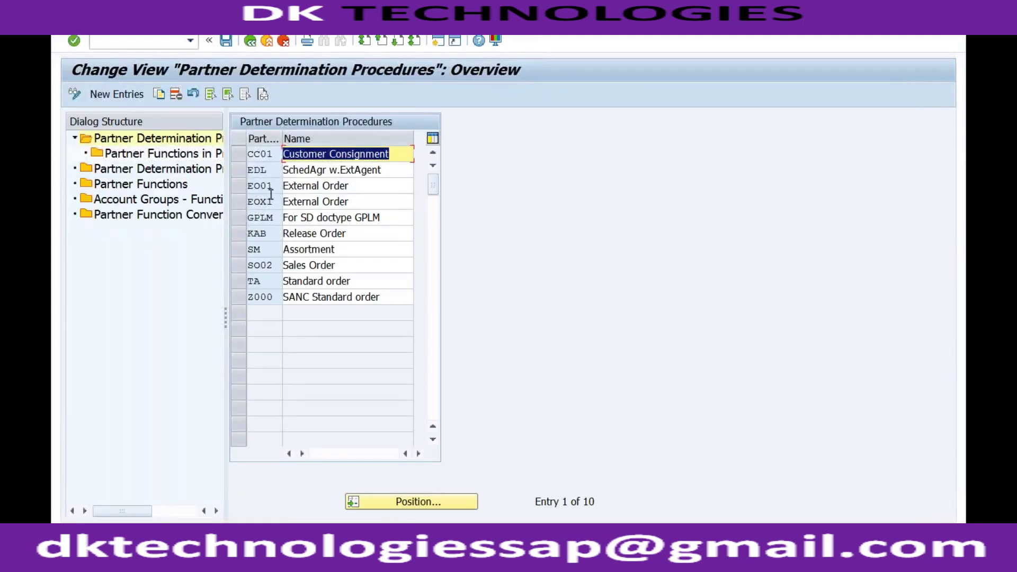
pyautogui.click(239, 281)
pyautogui.doubleClick(187, 157)
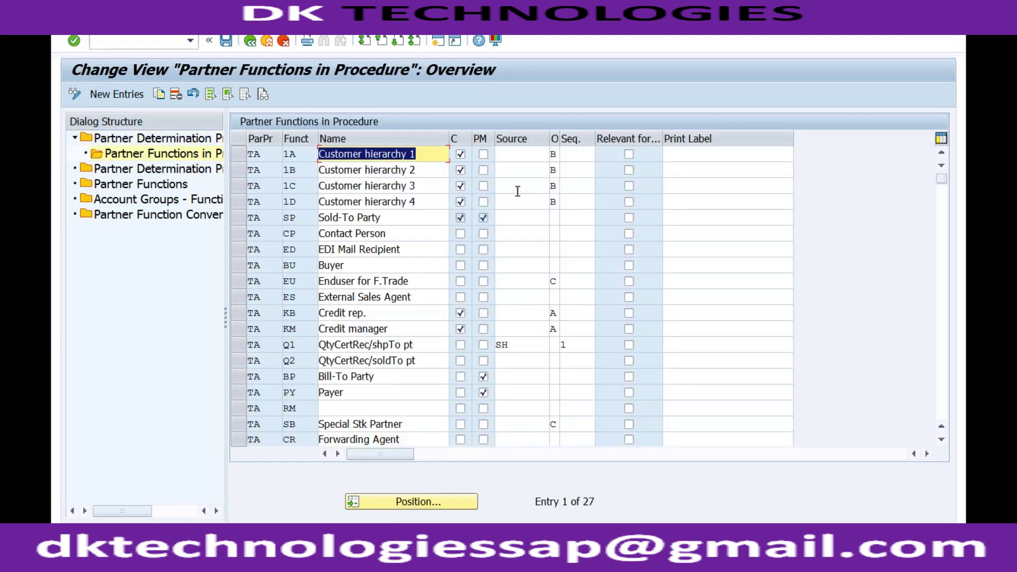
pyautogui.click(518, 154)
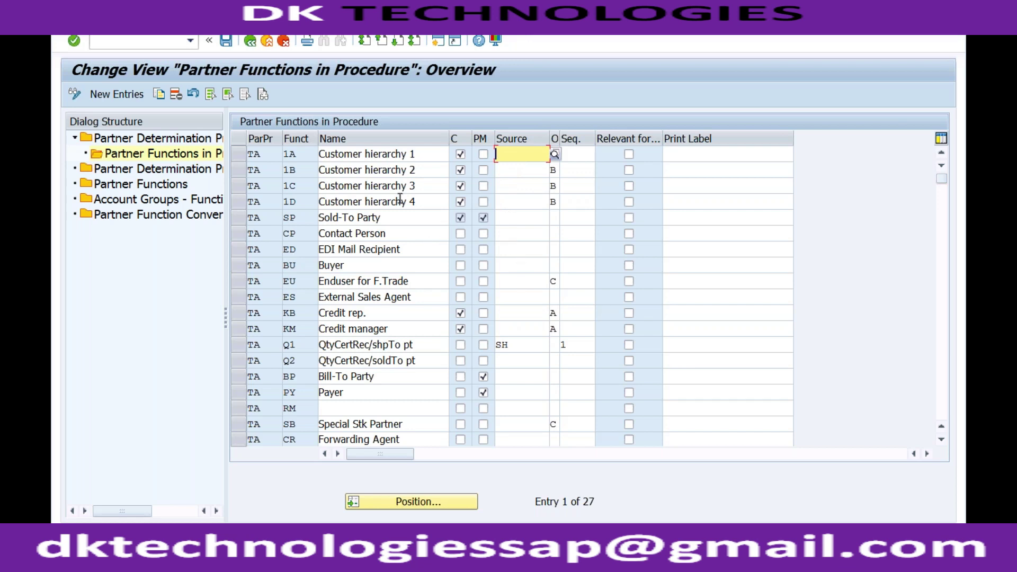
# Step: Make the Buyer partner function mandatory in procedure TA
pyautogui.click(484, 266)
pyautogui.click(421, 267)
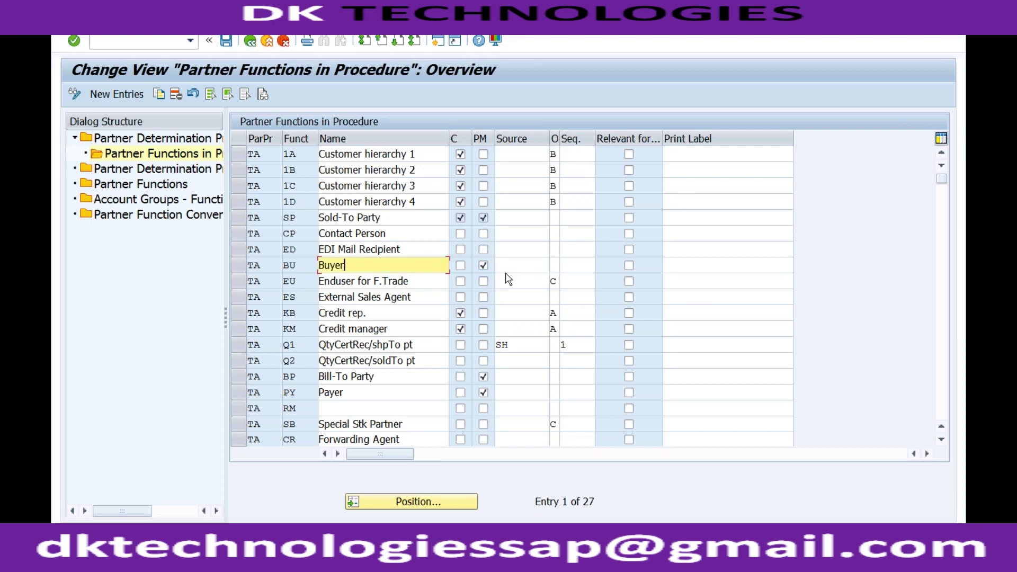
pyautogui.click(510, 266)
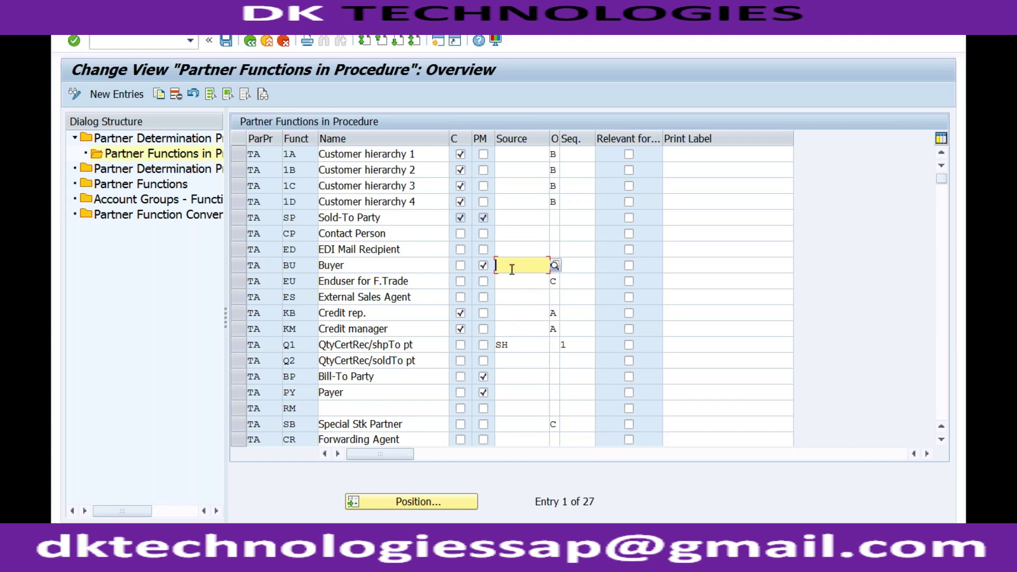
# Step: Look through the source partner functions available for the Buyer in procedure TA
pyautogui.click(555, 271)
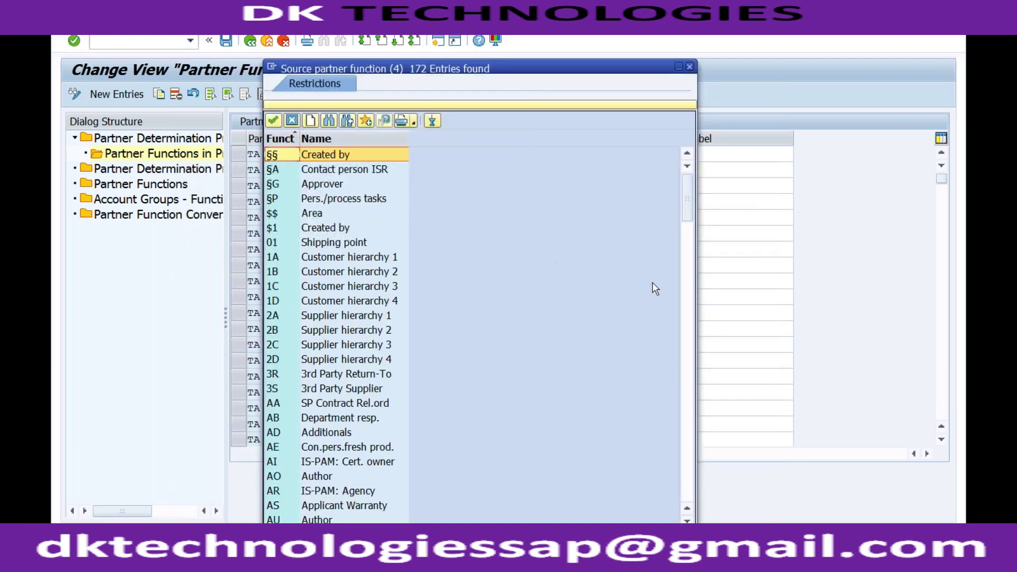
pyautogui.click(688, 295)
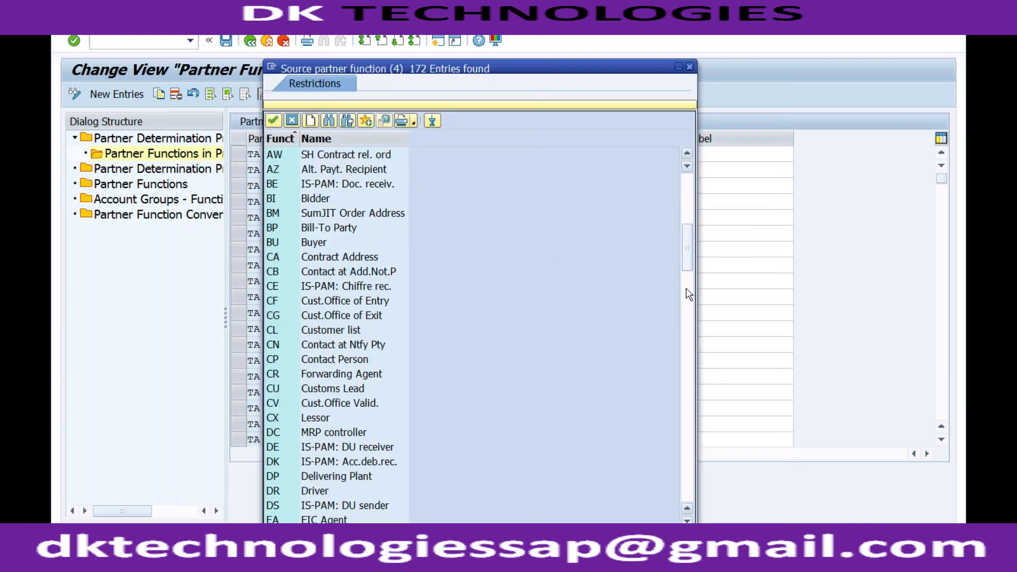
pyautogui.click(686, 324)
pyautogui.click(687, 353)
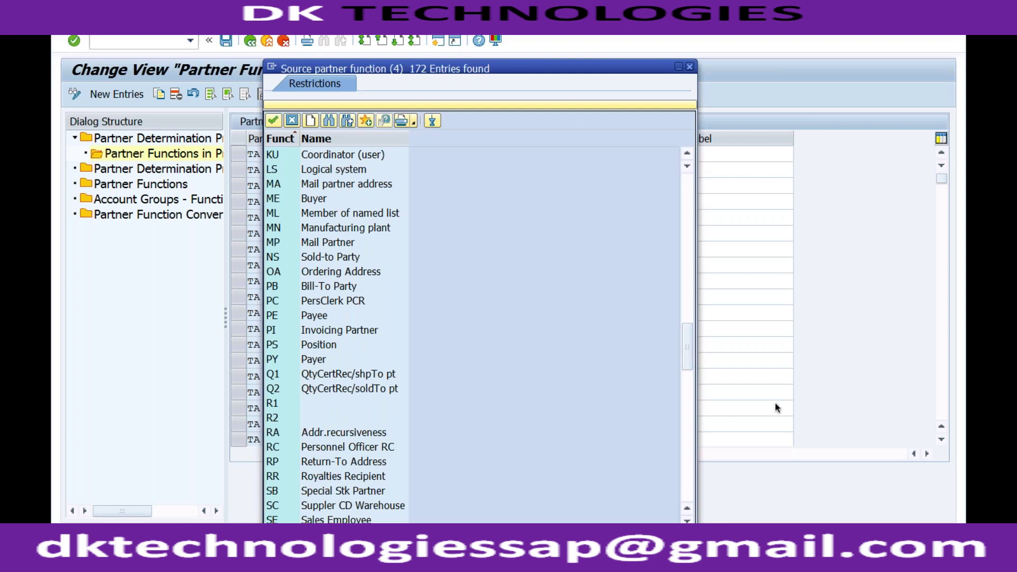
pyautogui.click(686, 387)
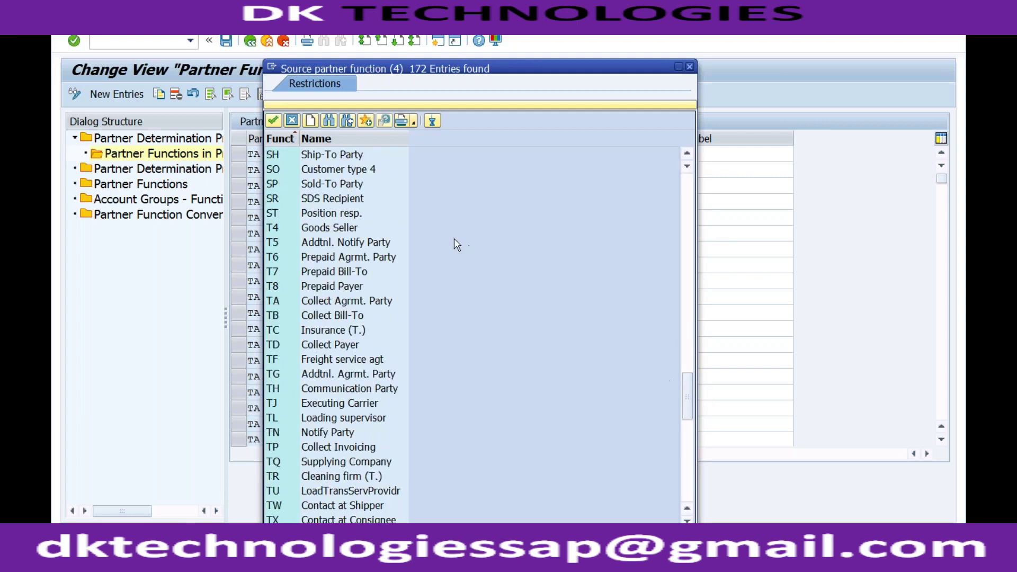
pyautogui.click(344, 185)
pyautogui.click(345, 185)
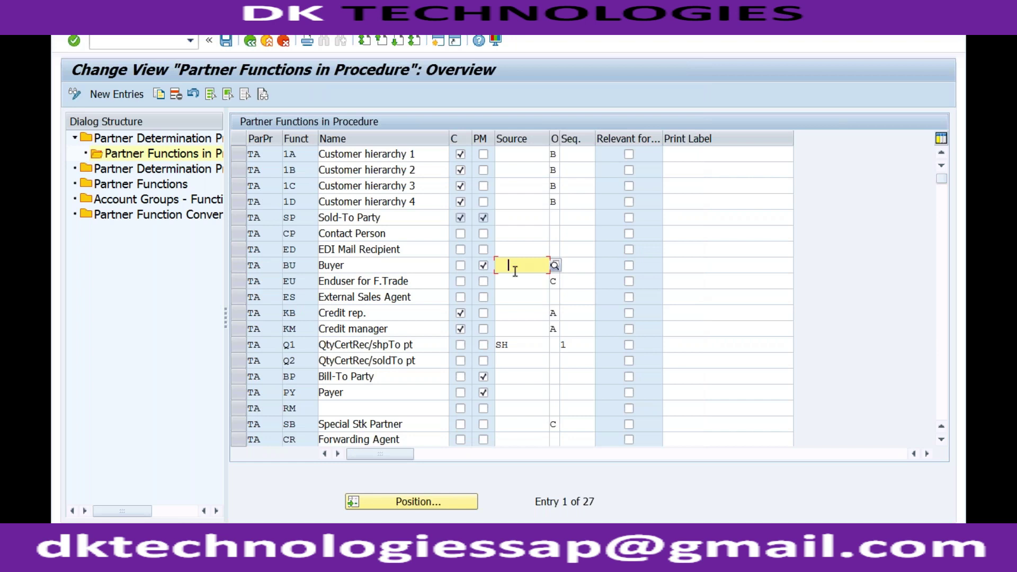
# Step: Set the Buyer's source partner function to BP with sequence 1, and save procedure TA
pyautogui.click(511, 267)
pyautogui.write('BP')
pyautogui.press('Return')
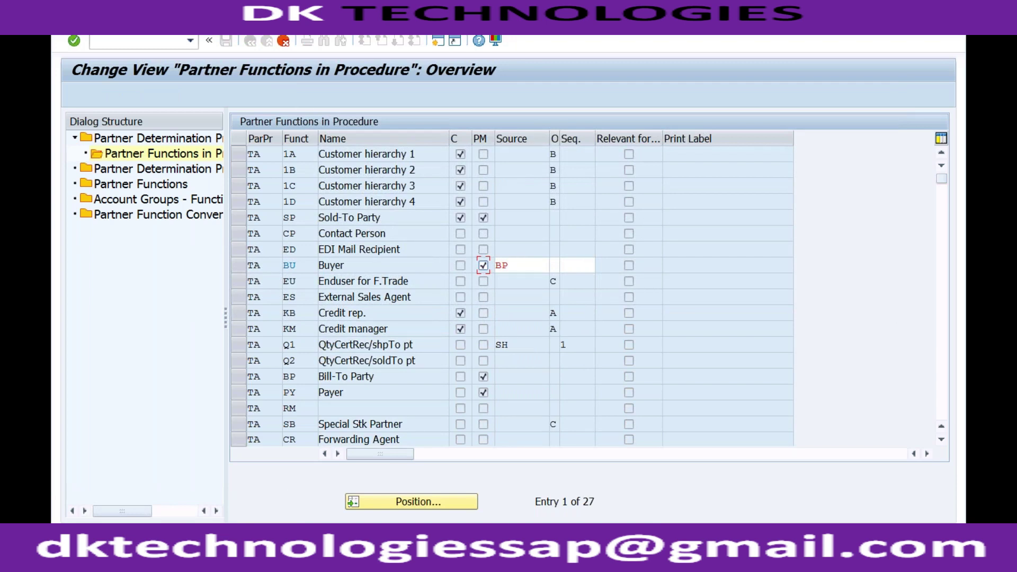
pyautogui.click(566, 264)
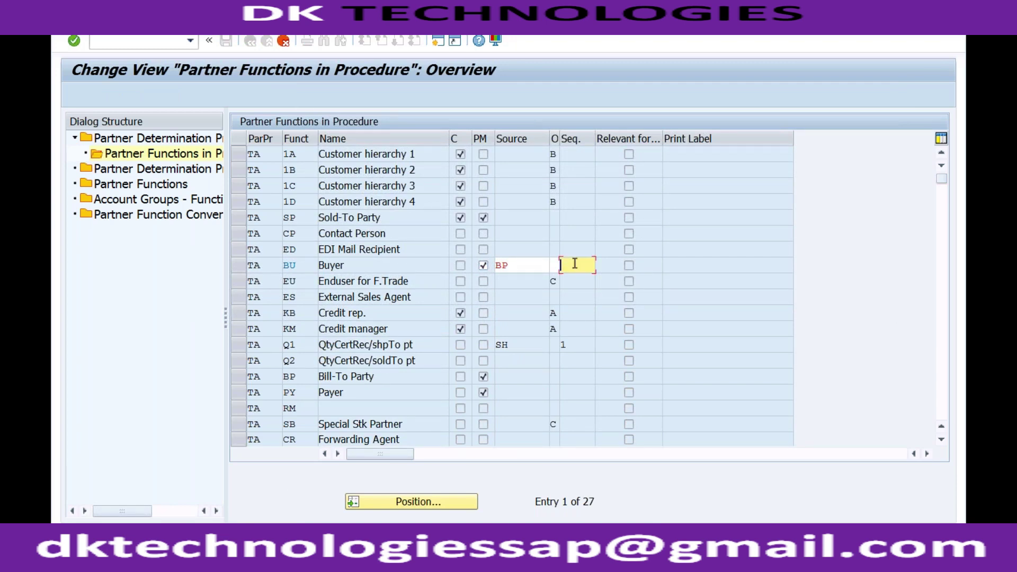
pyautogui.write('1')
pyautogui.press('Return')
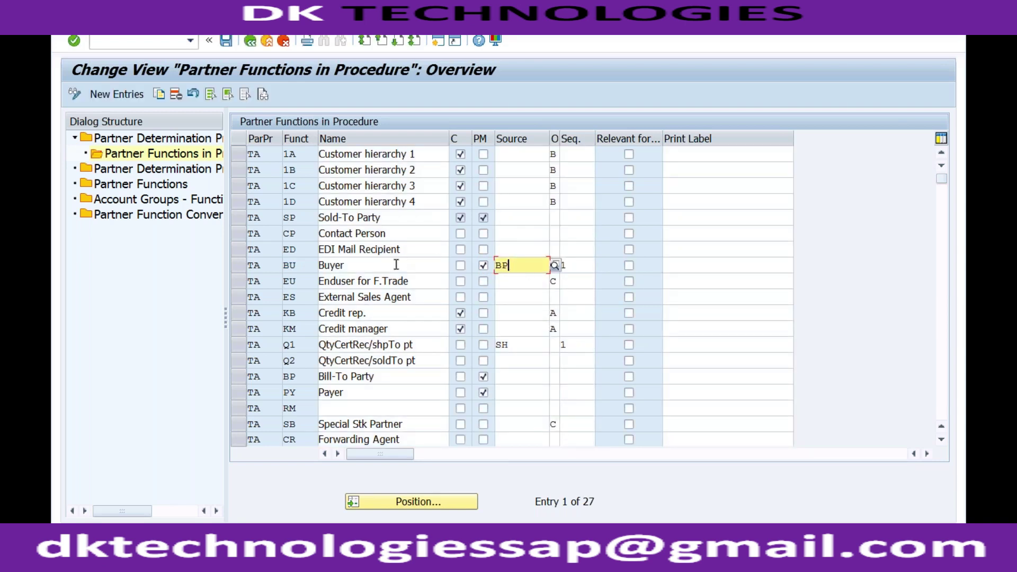
pyautogui.click(396, 264)
pyautogui.click(513, 264)
pyautogui.doubleClick(496, 264)
pyautogui.click(227, 43)
pyautogui.click(349, 262)
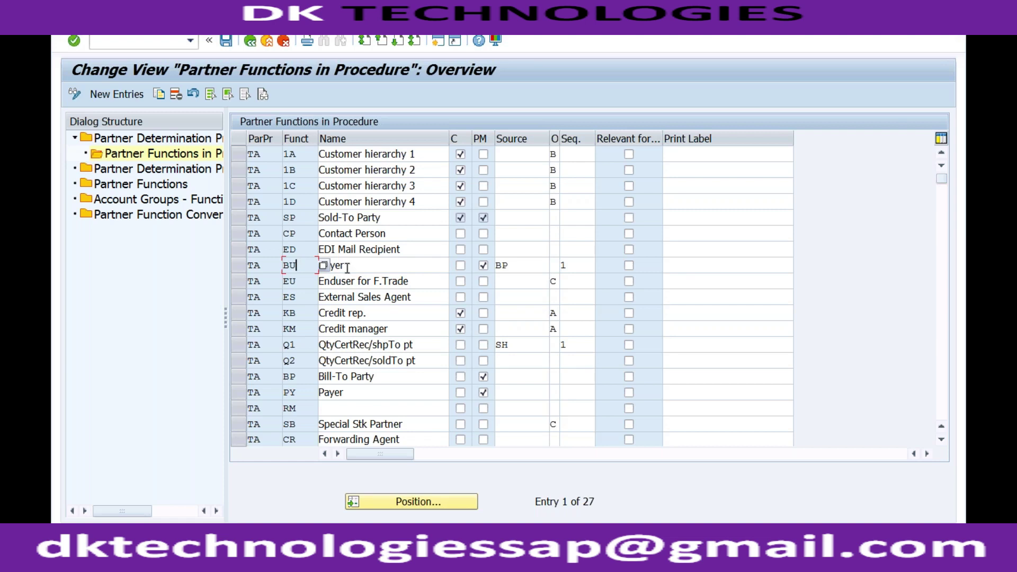
pyautogui.click(512, 266)
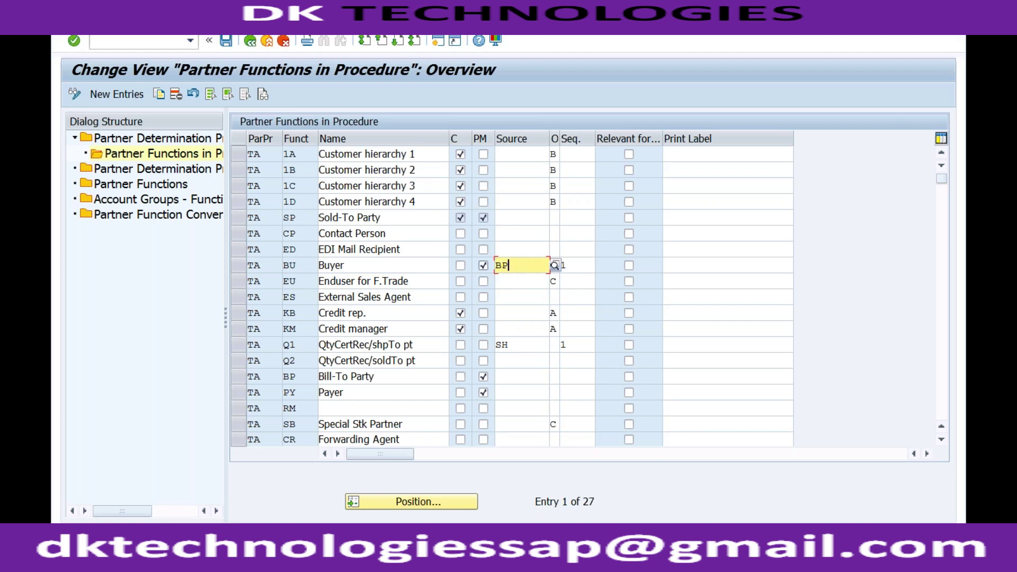
pyautogui.click(400, 265)
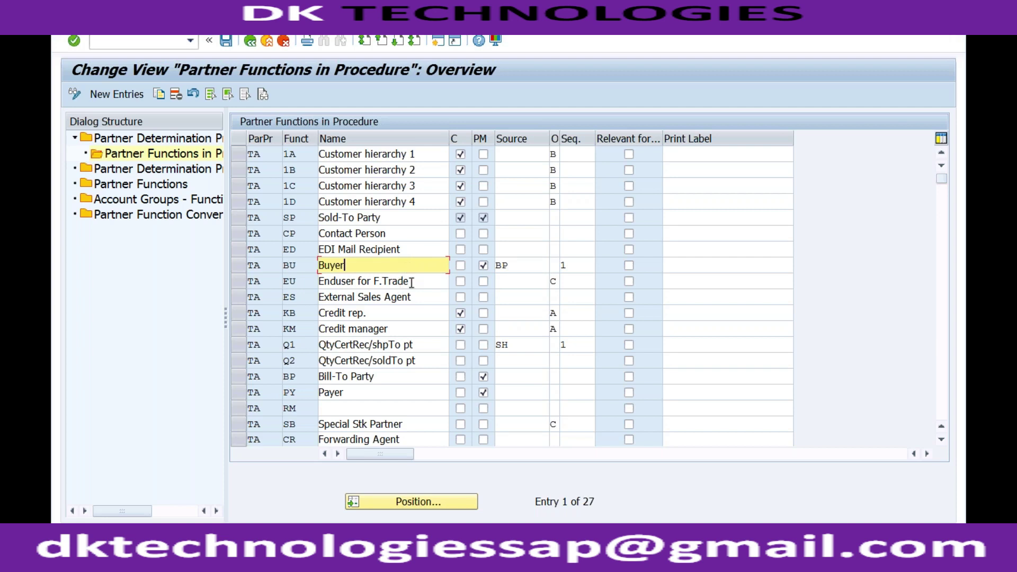
pyautogui.click(525, 265)
pyautogui.click(411, 267)
# Step: Start a standard order of type OR through transaction VA01 and enter the test customer's number as sold-to party
pyautogui.click(158, 41)
pyautogui.write('/nva01')
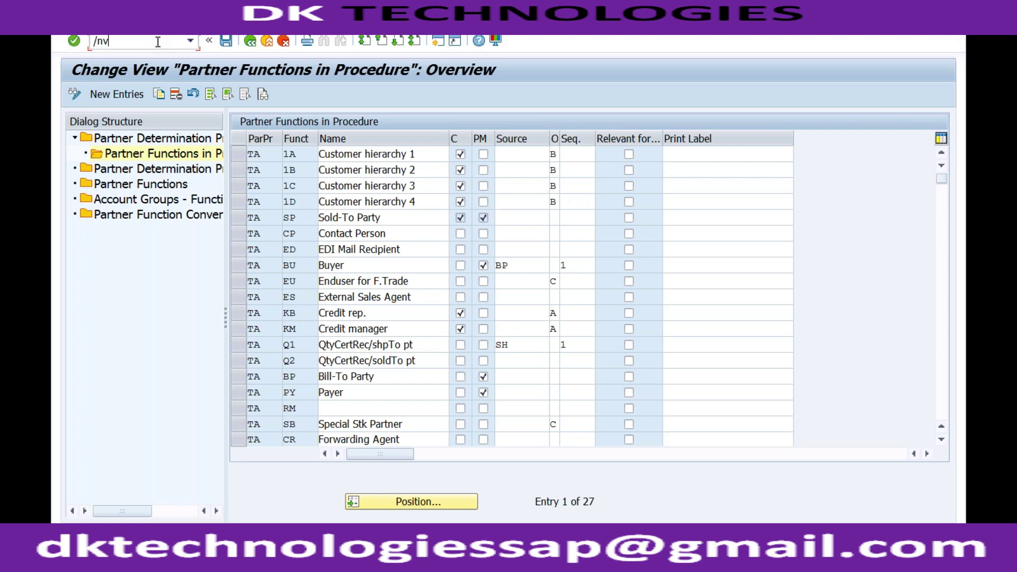
pyautogui.press('Return')
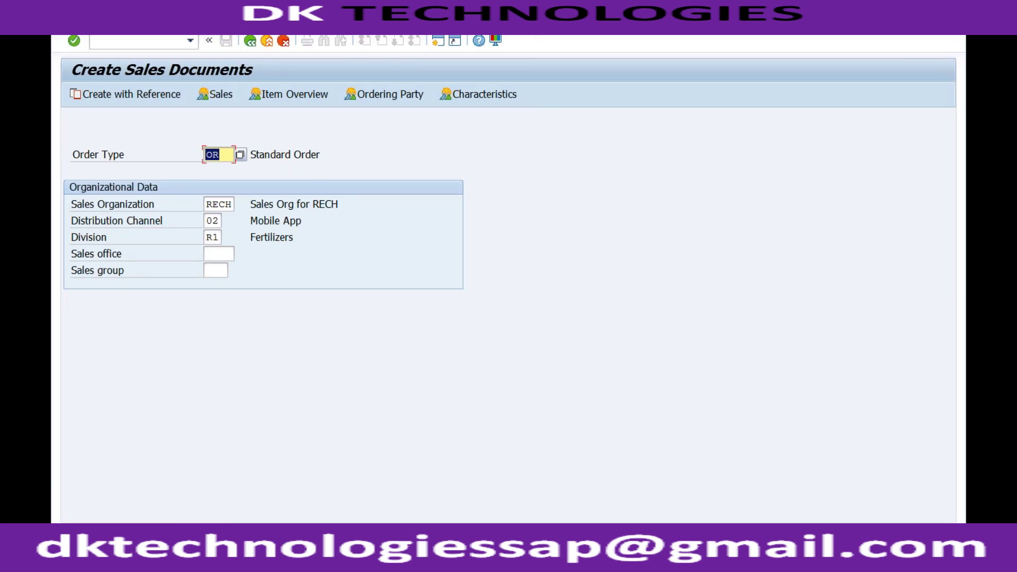
pyautogui.press('Return')
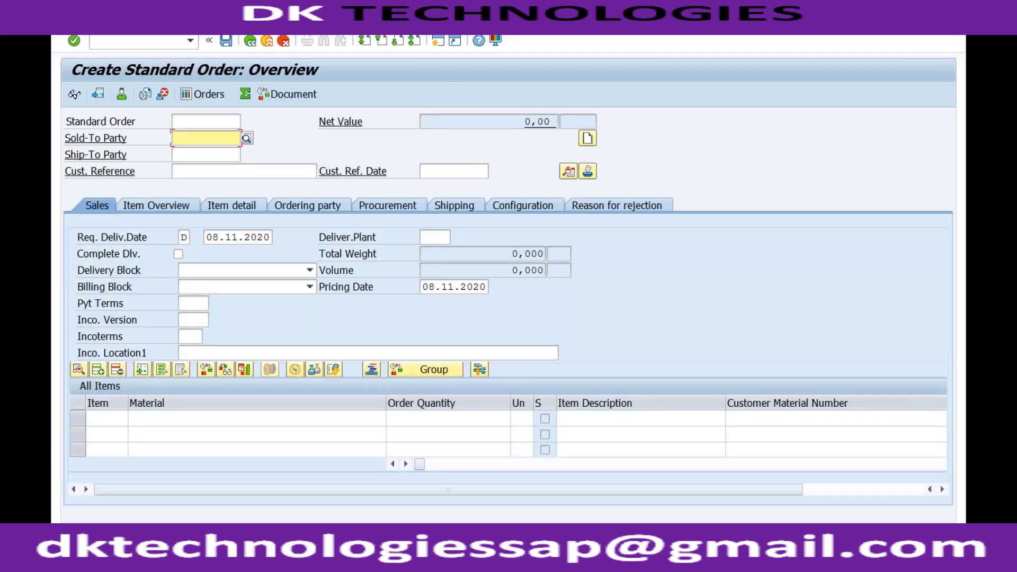
pyautogui.press('Down')
pyautogui.press('Down')
pyautogui.press('Return')
pyautogui.press('Return')
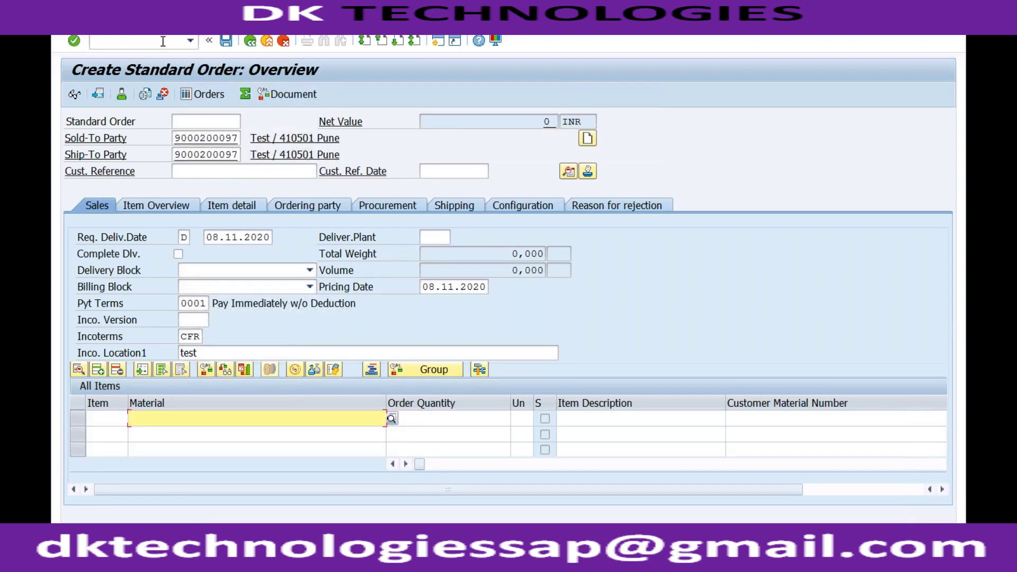
# Step: Open the new order's header data and display its partner functions
pyautogui.click(569, 171)
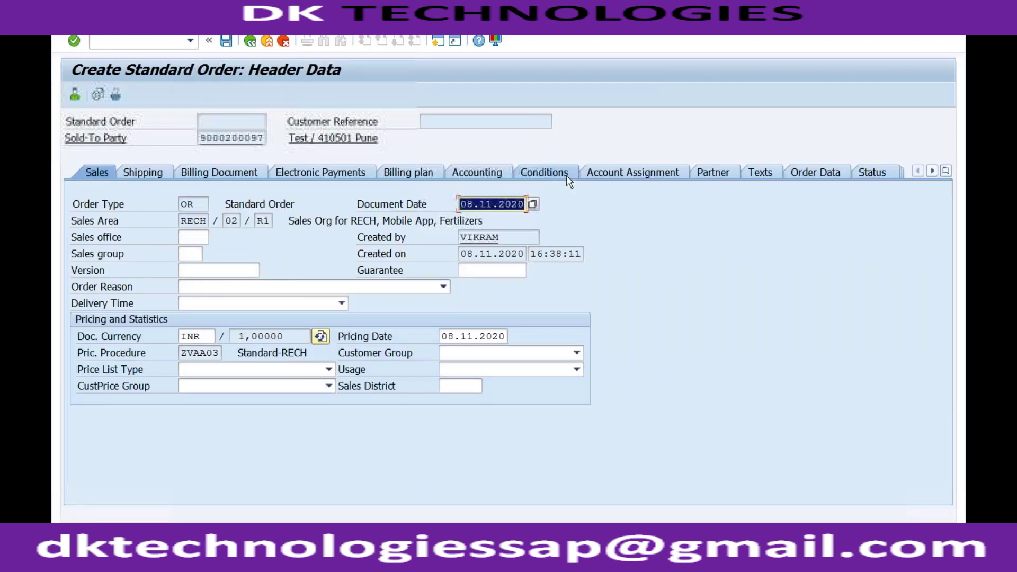
pyautogui.click(716, 173)
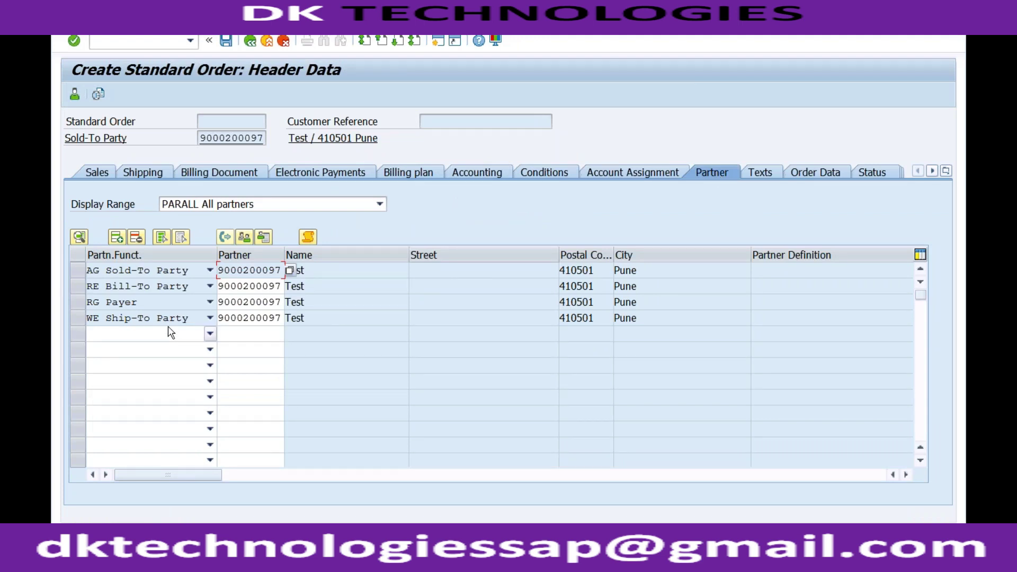
pyautogui.click(155, 40)
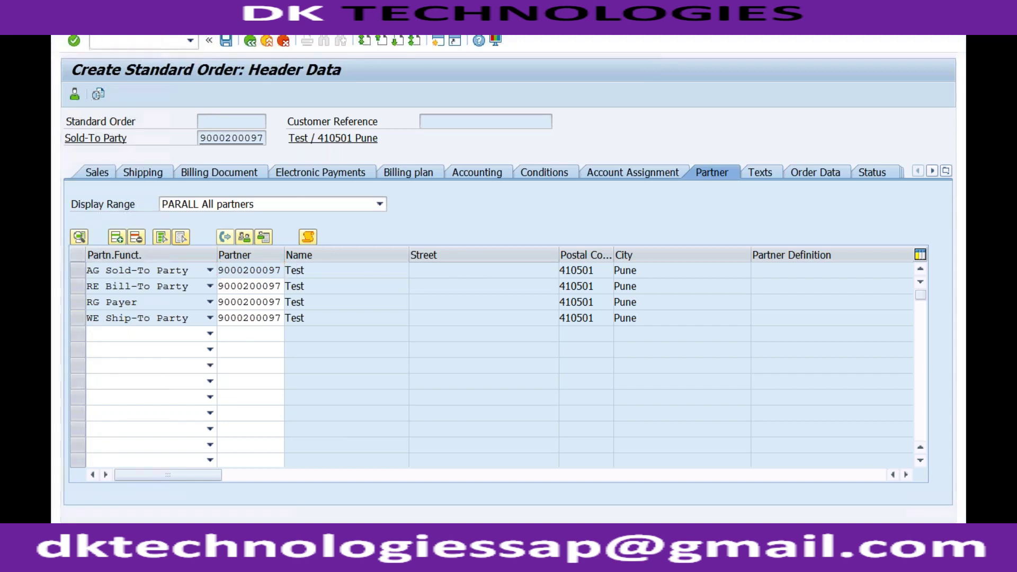
# Step: Switch to the Procedures - Control Data session and start transaction VA01 there
pyautogui.click(235, 563)
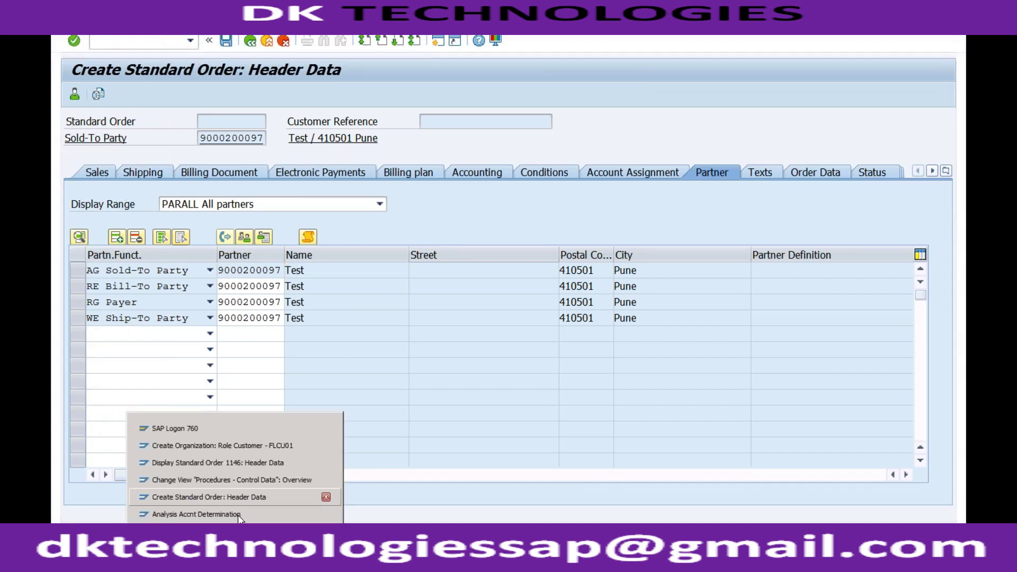
pyautogui.click(247, 480)
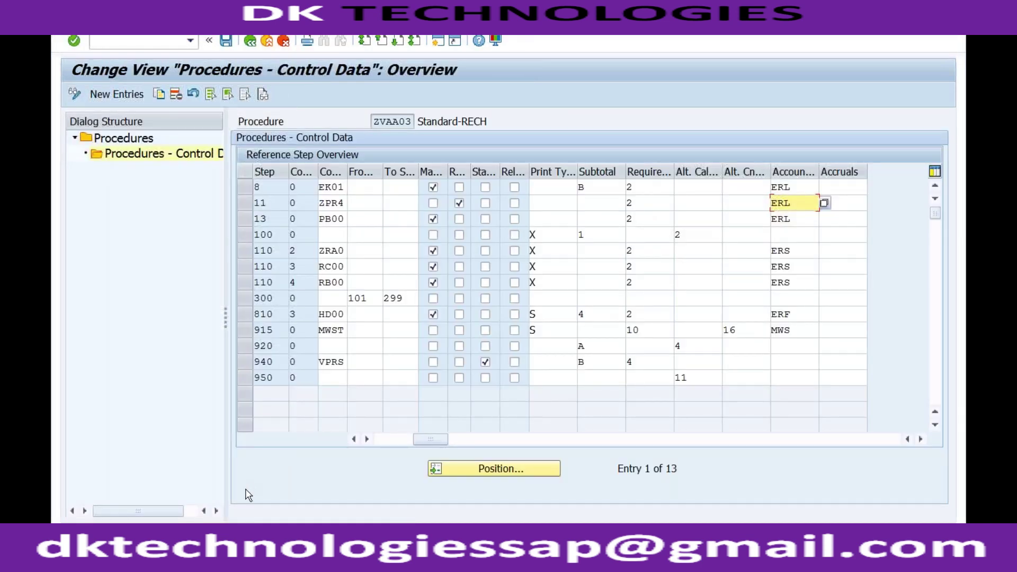
pyautogui.click(235, 563)
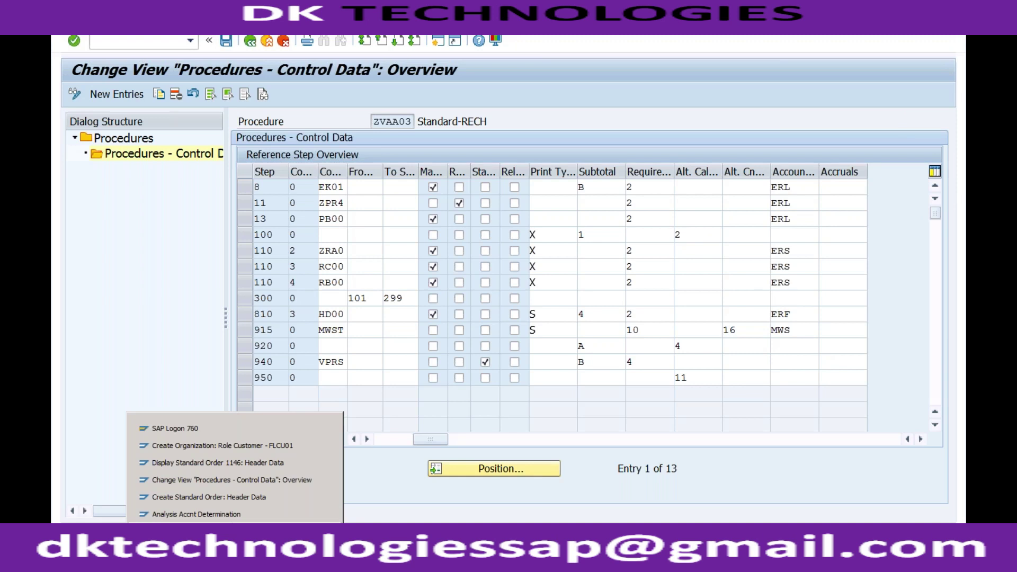
pyautogui.click(172, 41)
pyautogui.write('/nva01')
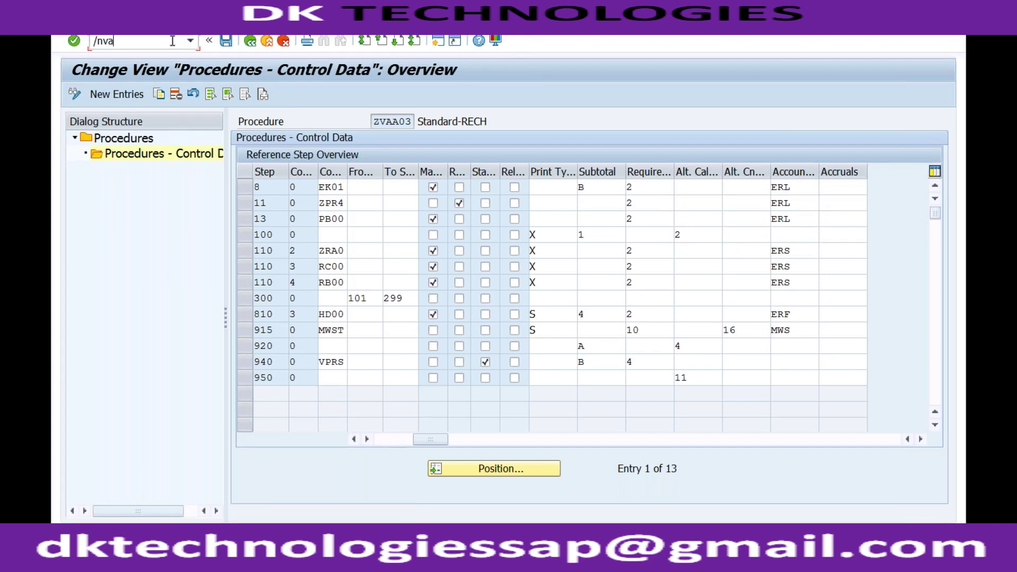
pyautogui.press('Return')
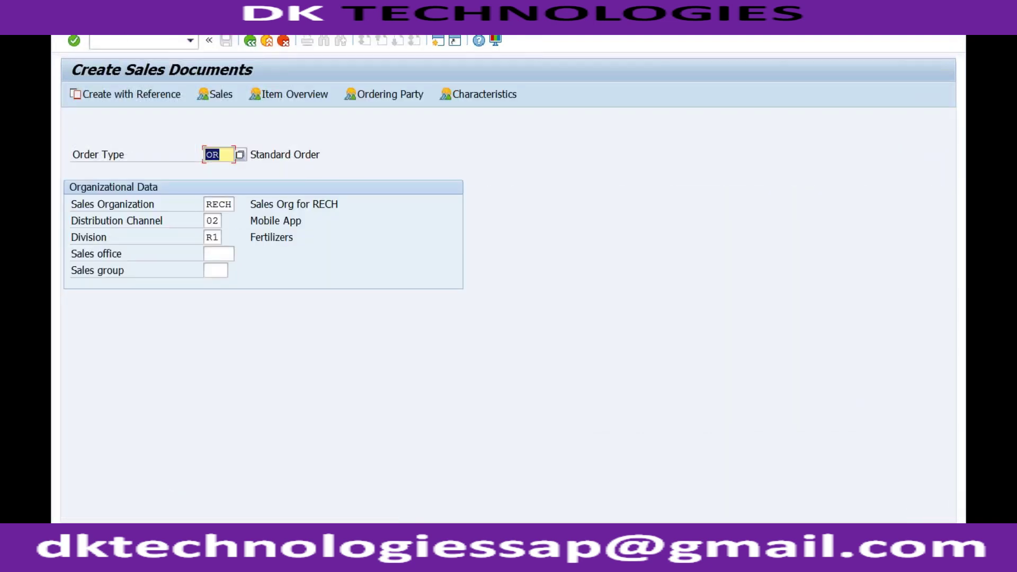
# Step: Open a new standard order of type OR in this session and fill in the test customer's number as sold-to party
pyautogui.press('Return')
pyautogui.press('BackSpace')
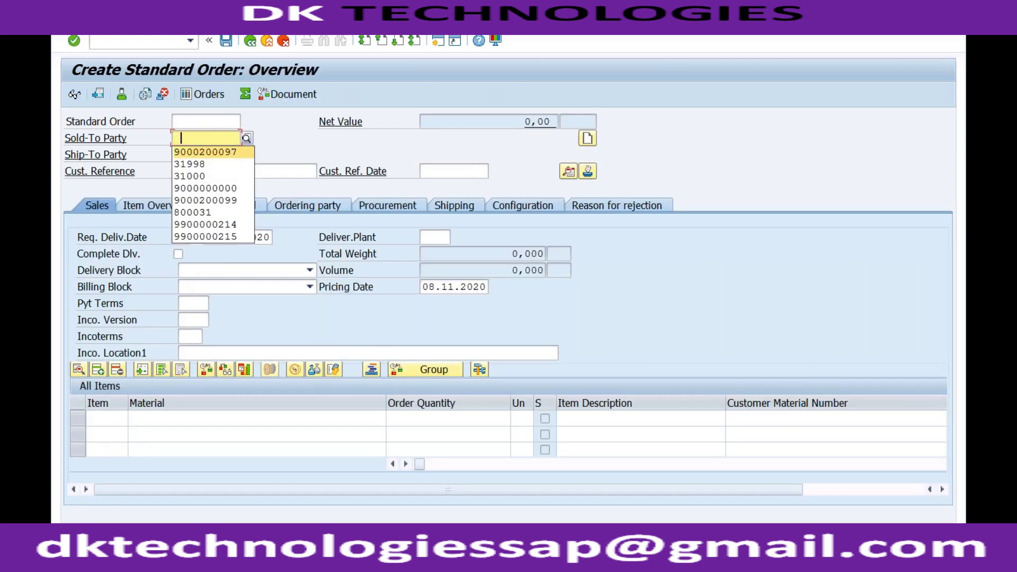
pyautogui.press('Return')
pyautogui.press('Return')
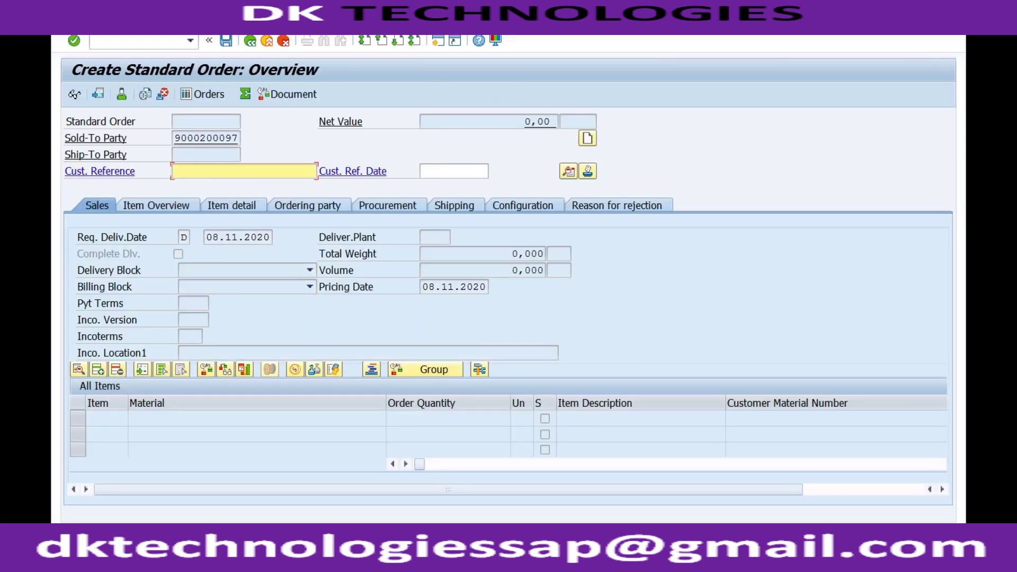
pyautogui.press('Return')
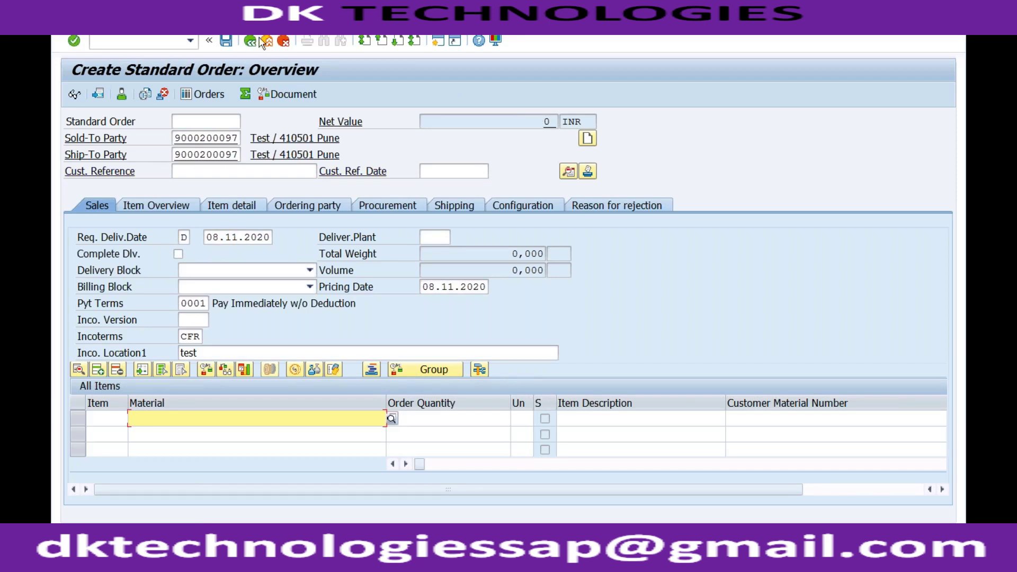
# Step: Open the header data of this session's standard order and show its partner functions
pyautogui.click(568, 169)
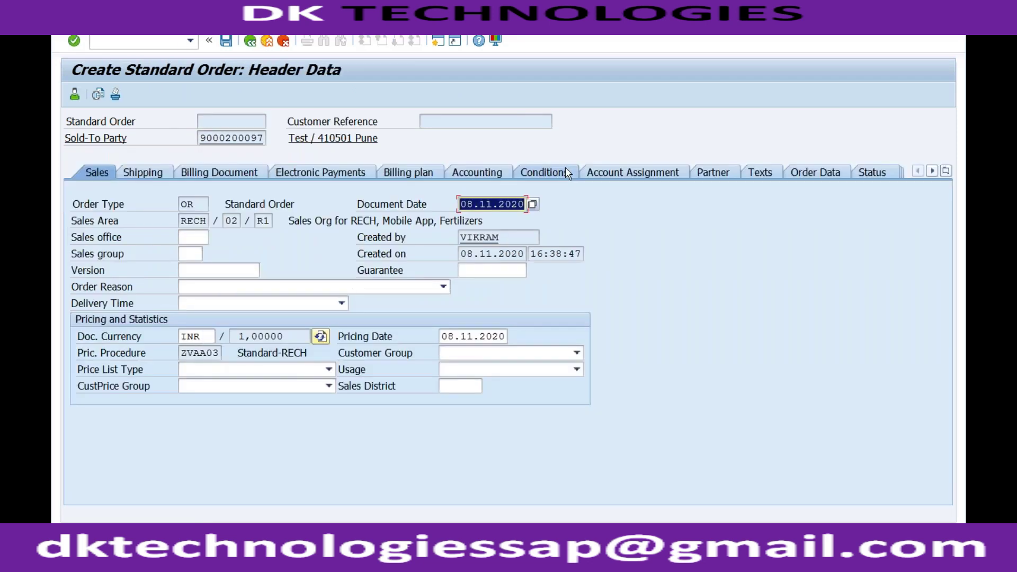
pyautogui.click(727, 171)
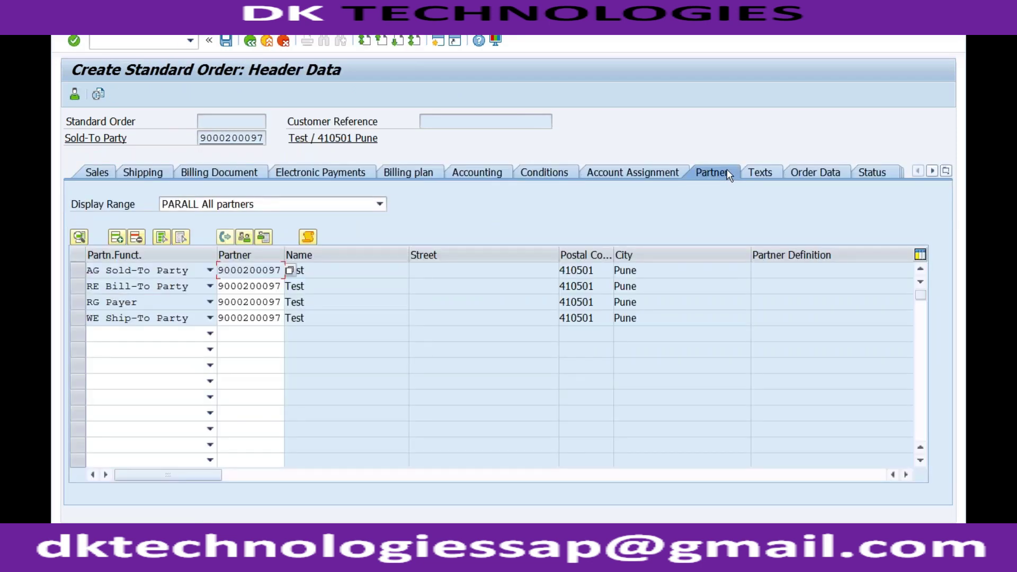
# Step: Log off from the system, discarding the unsaved standard order data
pyautogui.click(366, 29)
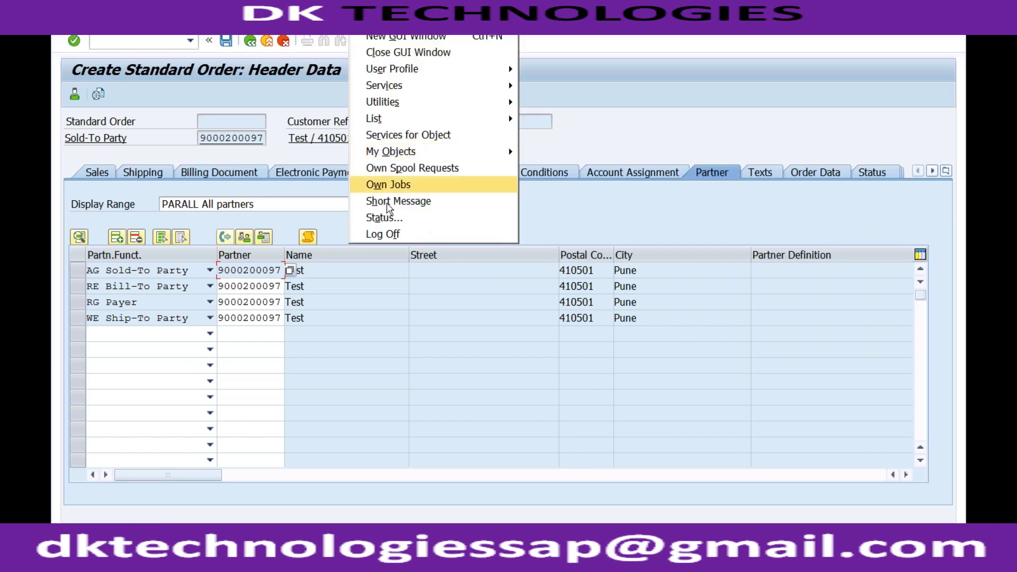
pyautogui.click(383, 233)
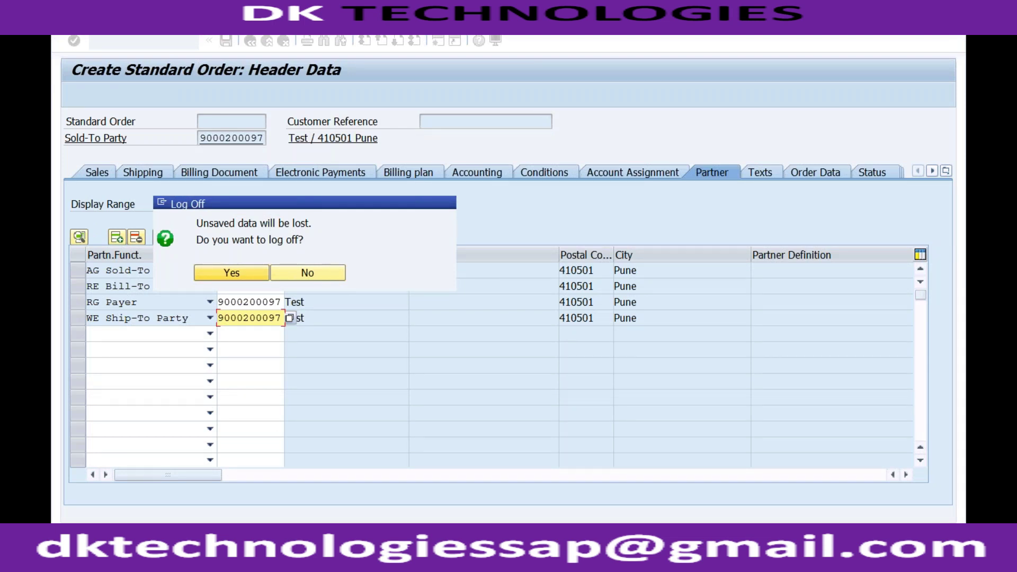
pyautogui.click(245, 272)
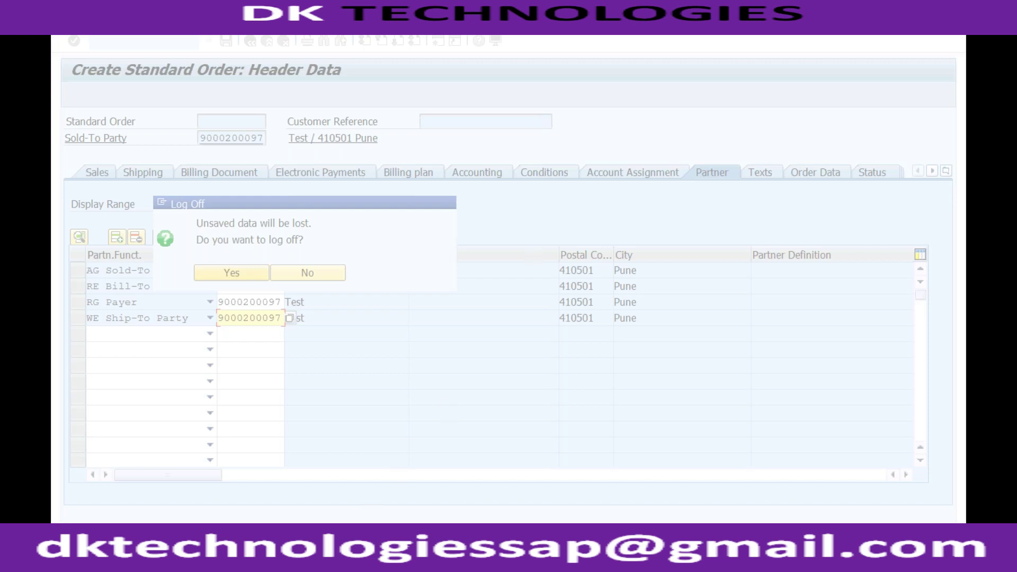
# Step: Switch to Windows Task Manager, end the unresponsive SAP Logon 760 task and close the program
pyautogui.rightClick(362, 530)
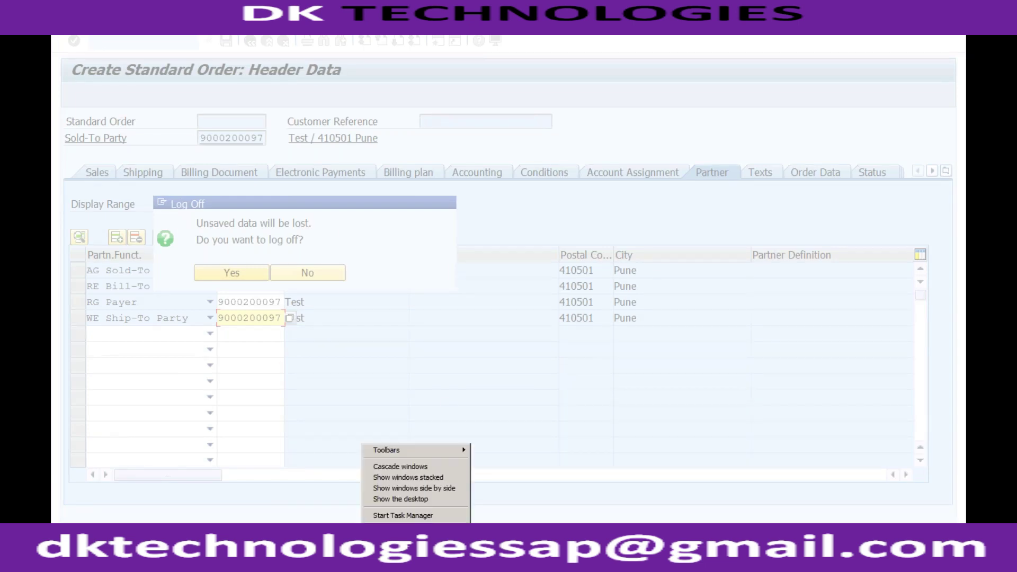
pyautogui.click(392, 515)
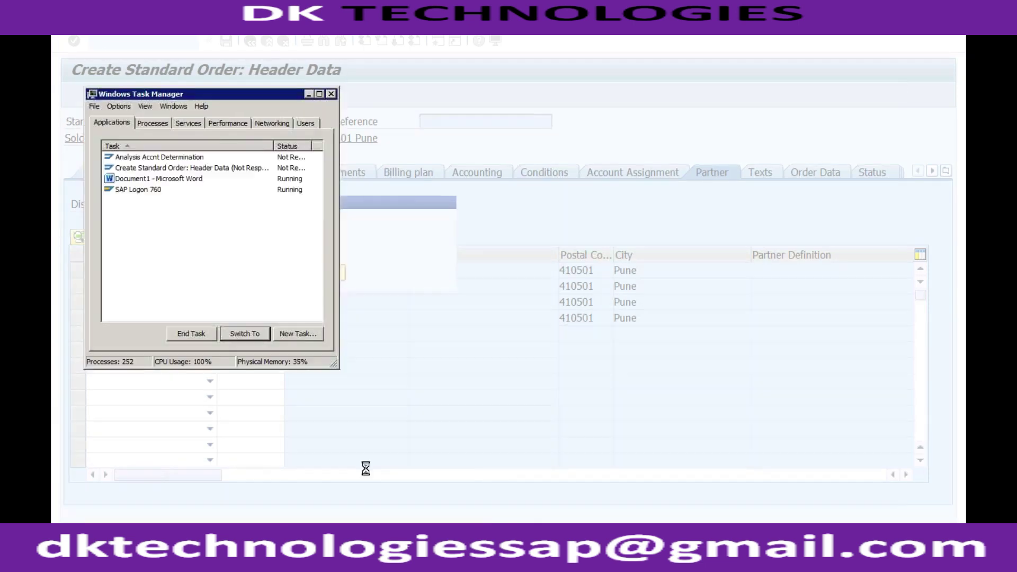
pyautogui.click(140, 193)
pyautogui.click(187, 337)
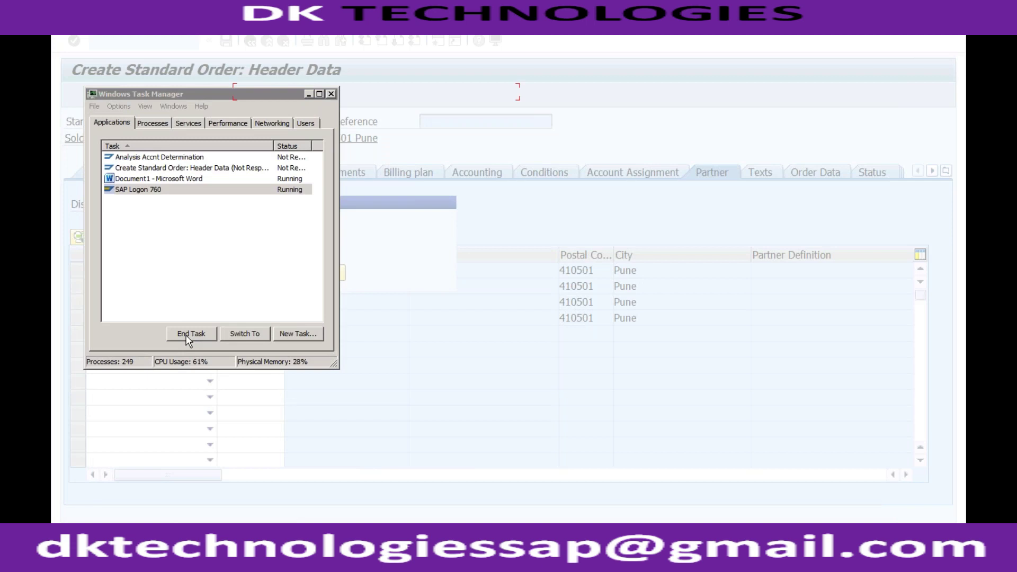
pyautogui.click(158, 119)
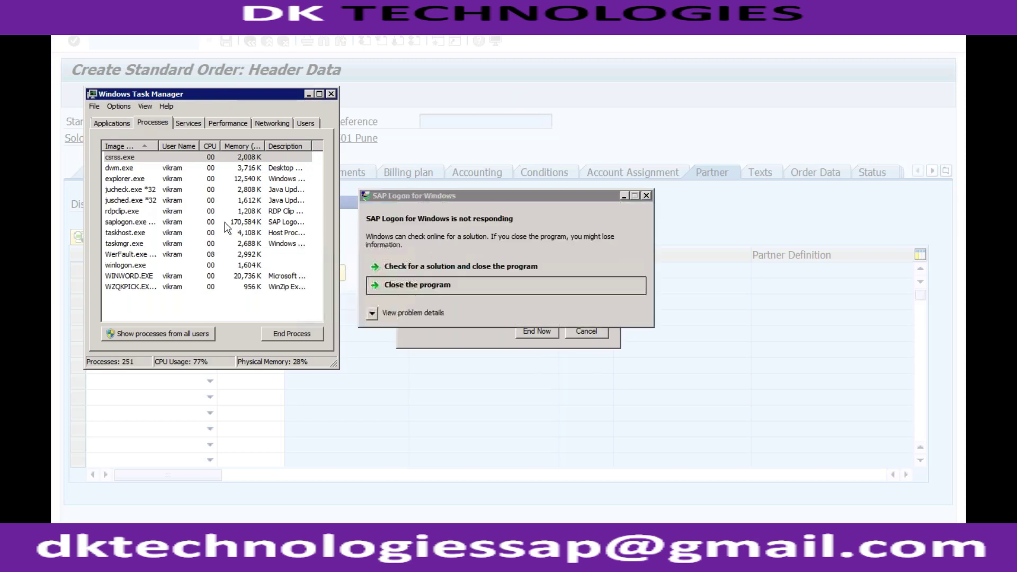
pyautogui.click(439, 286)
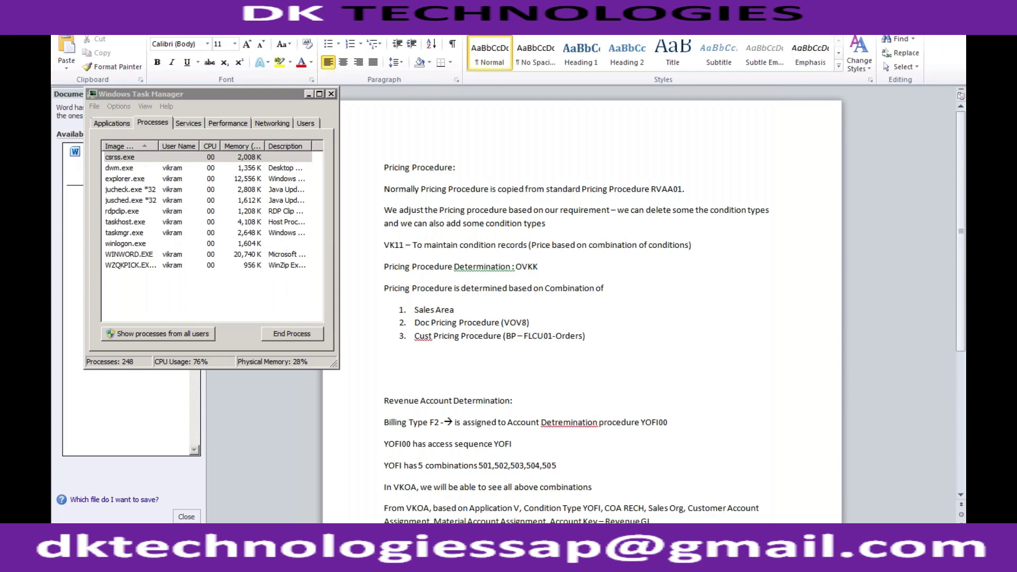
# Step: Show the desktop, relaunch SAP Logon and open the S4 1909 system
pyautogui.rightClick(321, 562)
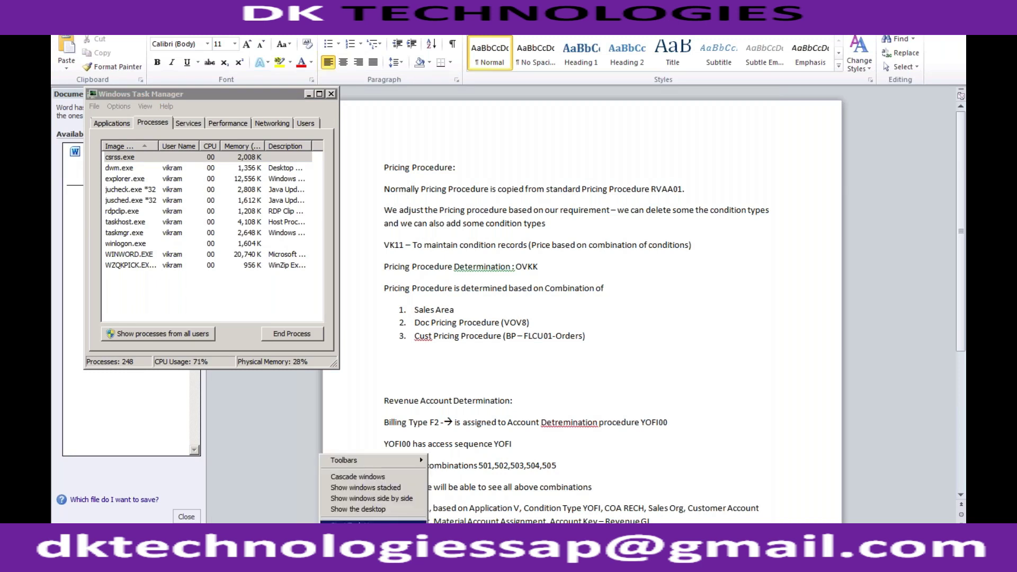
pyautogui.click(358, 509)
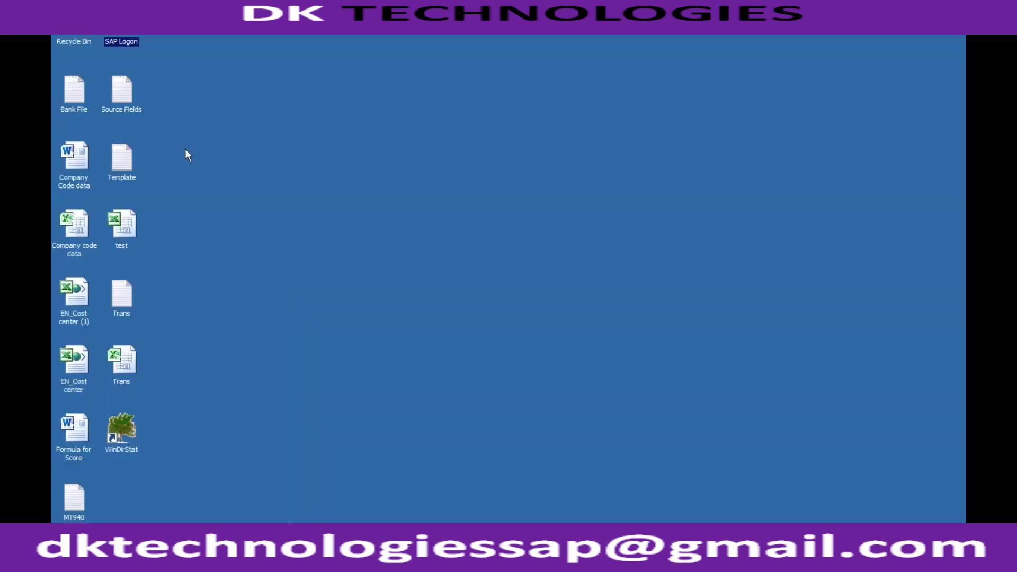
pyautogui.doubleClick(127, 38)
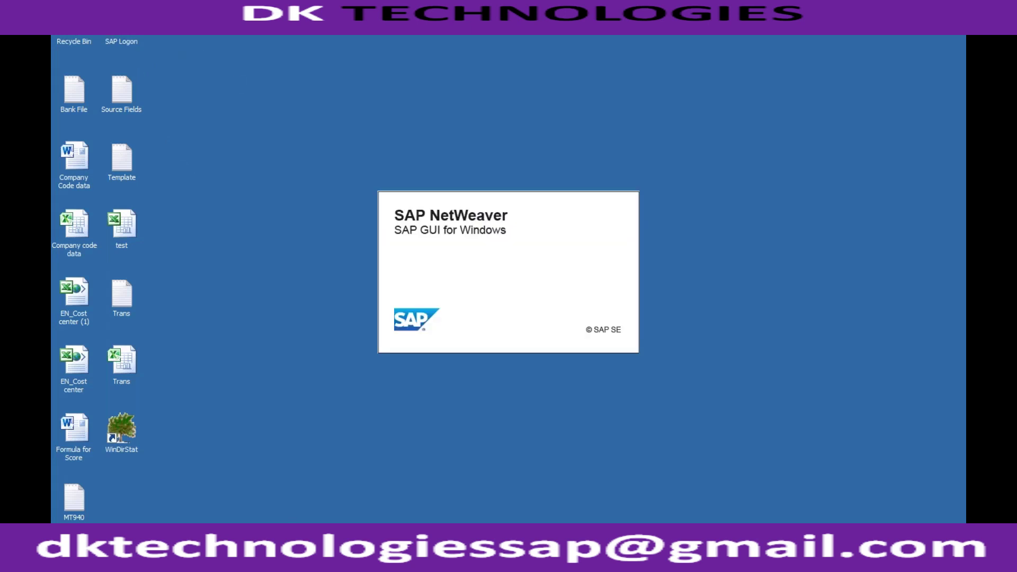
pyautogui.click(270, 93)
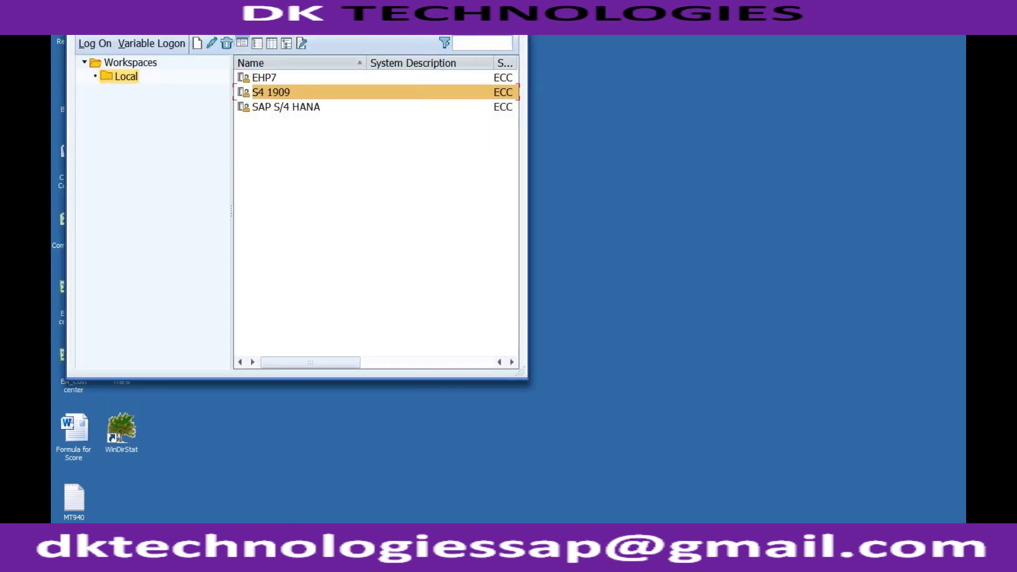
pyautogui.doubleClick(312, 93)
# Step: Fill in the user name and account password and log on to the system
pyautogui.press('Down')
pyautogui.press('Down')
pyautogui.press('Tab')
pyautogui.write('*****')
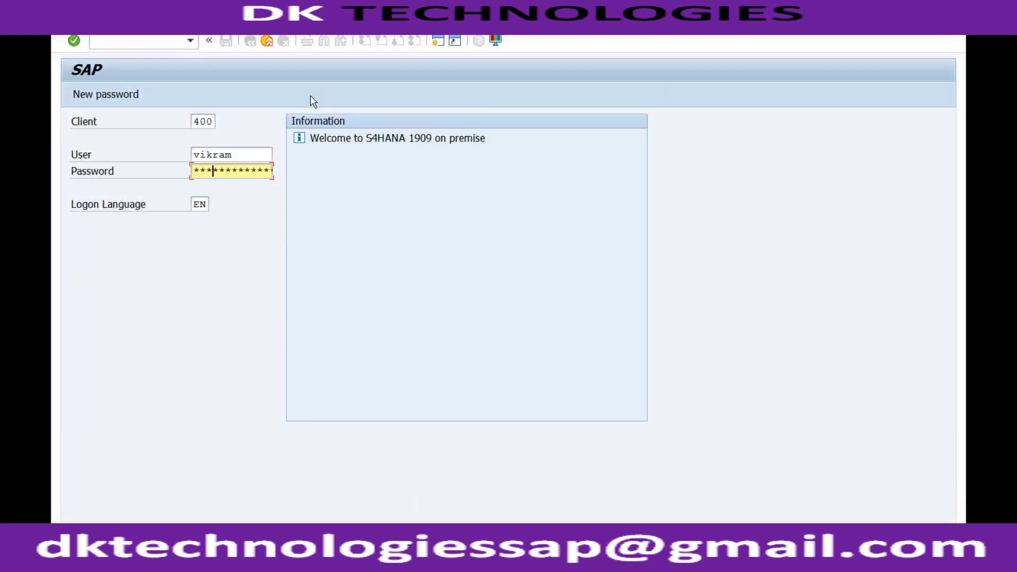
pyautogui.write('*')
pyautogui.press('BackSpace')
pyautogui.press('BackSpace')
pyautogui.press('BackSpace')
pyautogui.press('BackSpace')
pyautogui.press('BackSpace')
pyautogui.press('BackSpace')
pyautogui.write('**********')
pyautogui.press('Return')
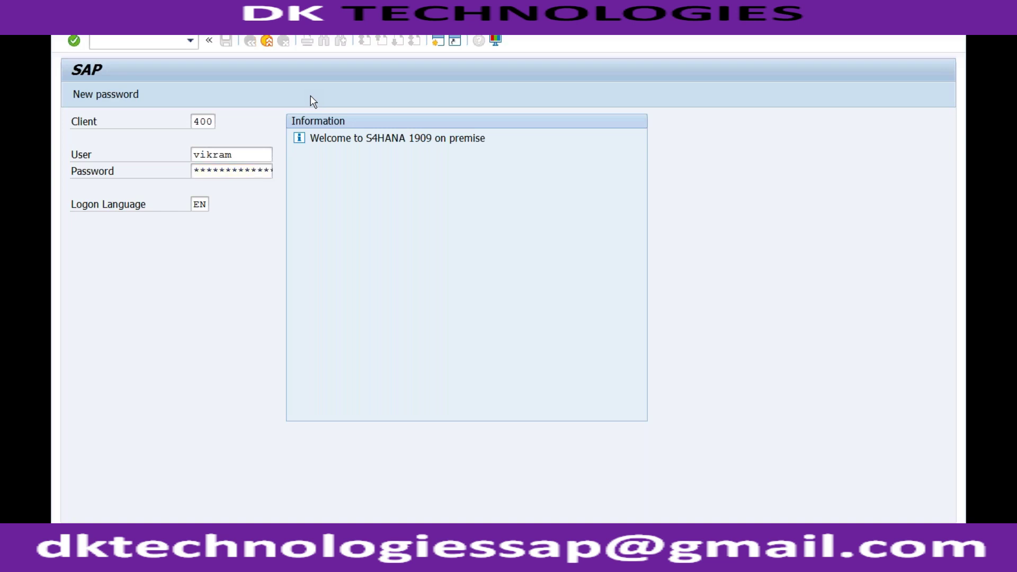
# Step: Start transaction SPRO to reach the customizing project screen
pyautogui.write('spro')
pyautogui.press('Return')
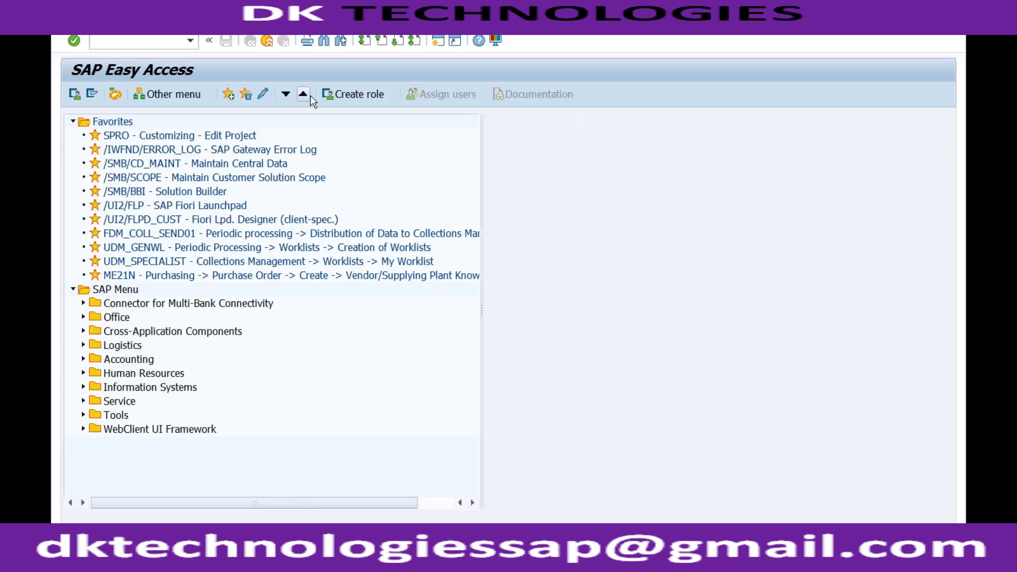
# Step: Start a new sales document of type OR for sales organization RECH, distribution channel 02 and division R1
pyautogui.write('/nspro')
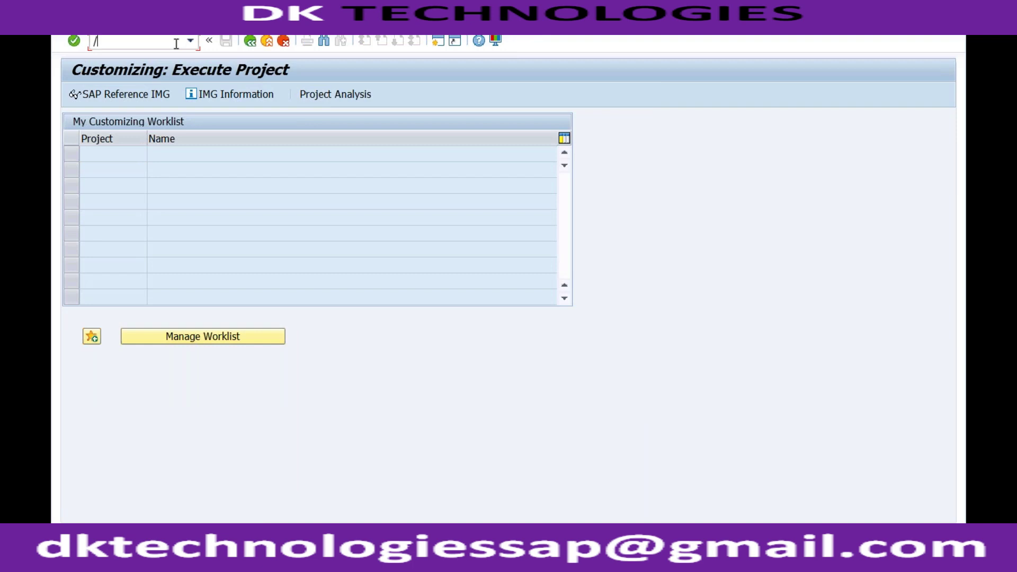
pyautogui.press('Return')
pyautogui.write('or')
pyautogui.press('Tab')
pyautogui.write('RECH')
pyautogui.press('Tab')
pyautogui.write('02')
pyautogui.press('Tab')
pyautogui.press('Down')
pyautogui.press('Return')
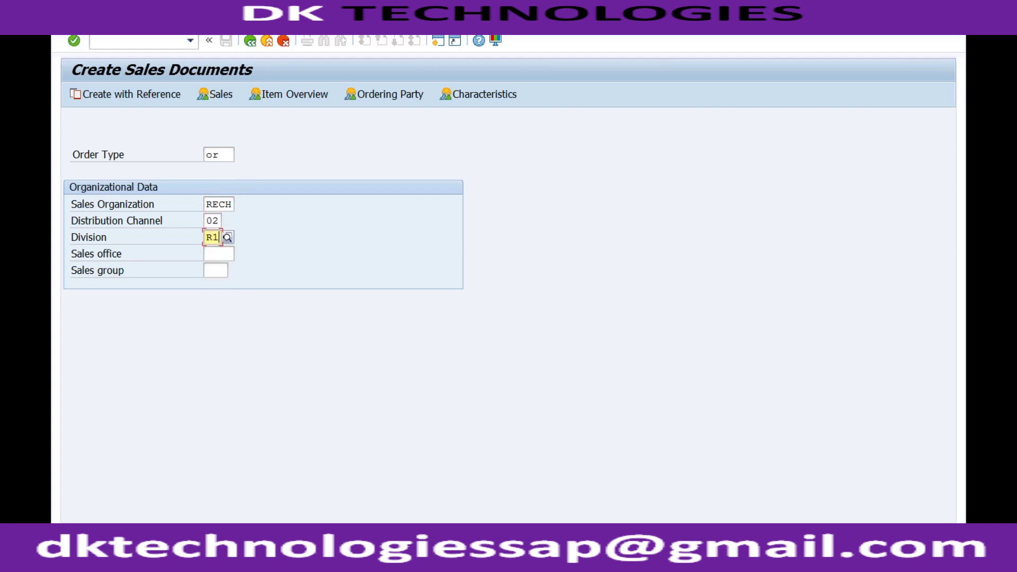
pyautogui.press('Return')
pyautogui.press('Down')
pyautogui.press('Down')
pyautogui.press('Return')
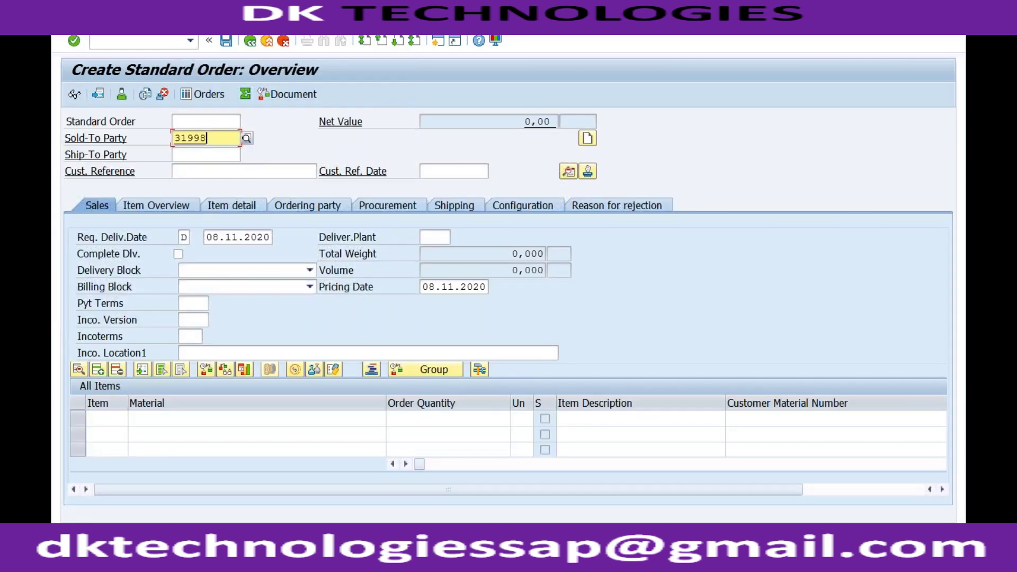
pyautogui.press('BackSpace')
pyautogui.press('BackSpace')
pyautogui.press('BackSpace')
pyautogui.press('BackSpace')
pyautogui.press('BackSpace')
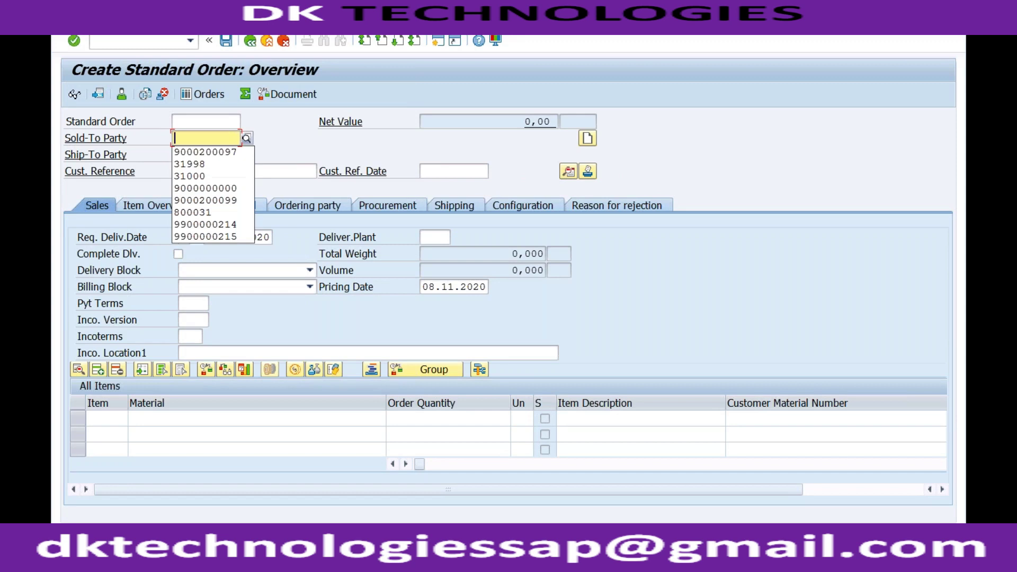
# Step: Fill in the test customer's number as sold-to party of the standard order and confirm the entry
pyautogui.press('Down')
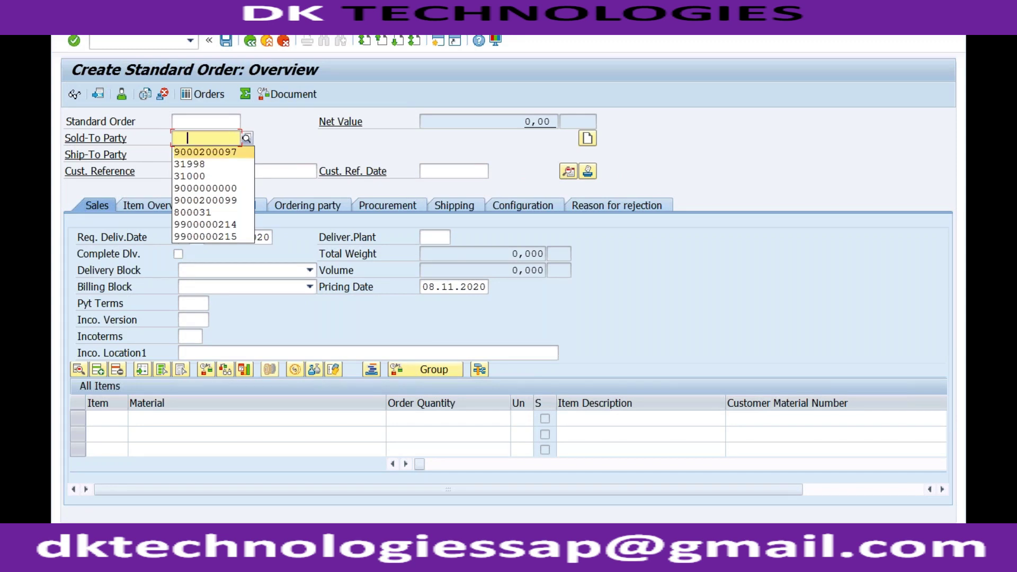
pyautogui.press('Return')
pyautogui.press('Return')
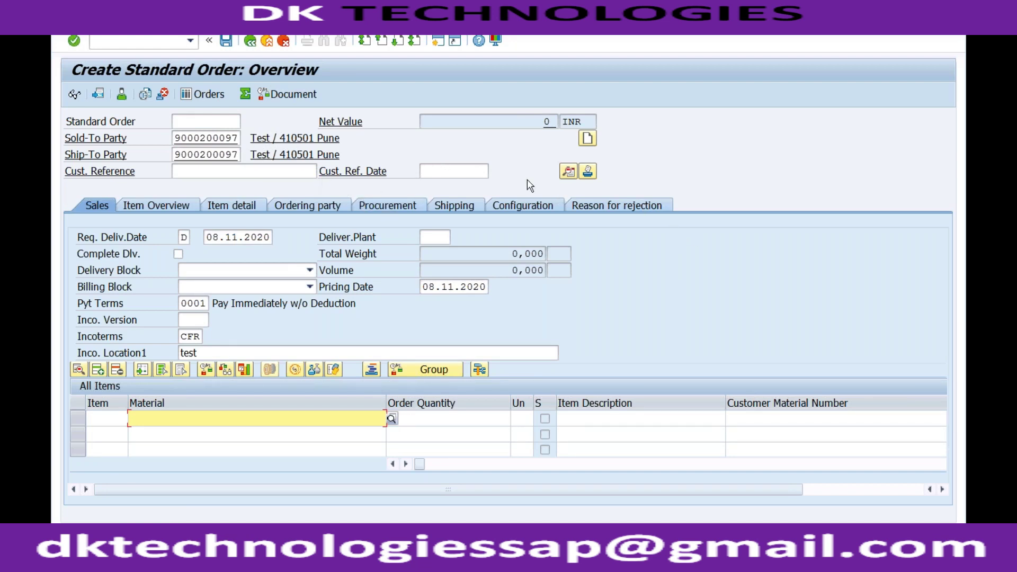
# Step: Add the partner function EK Buyer to the partner list in the order's header data
pyautogui.click(565, 173)
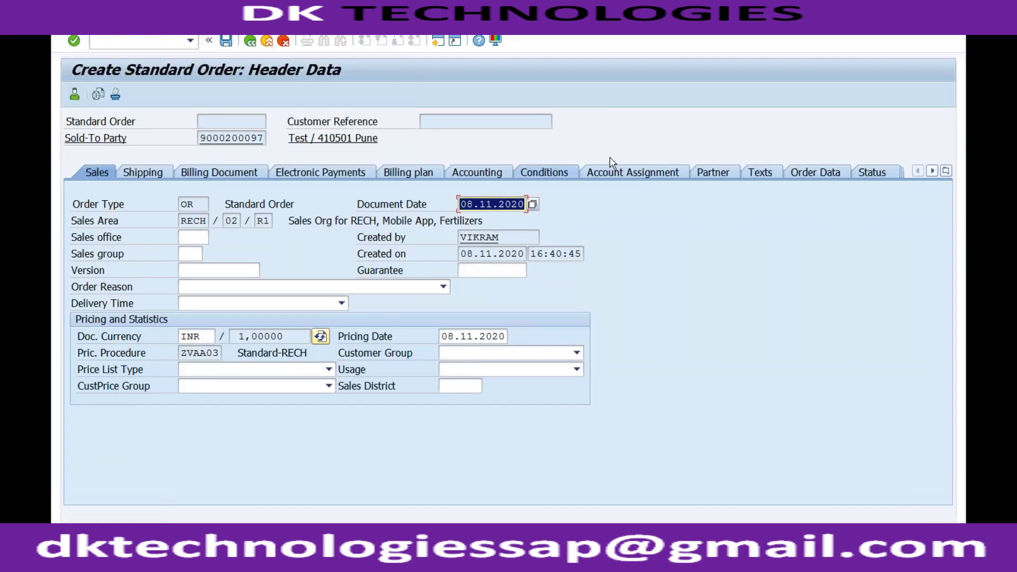
pyautogui.click(705, 174)
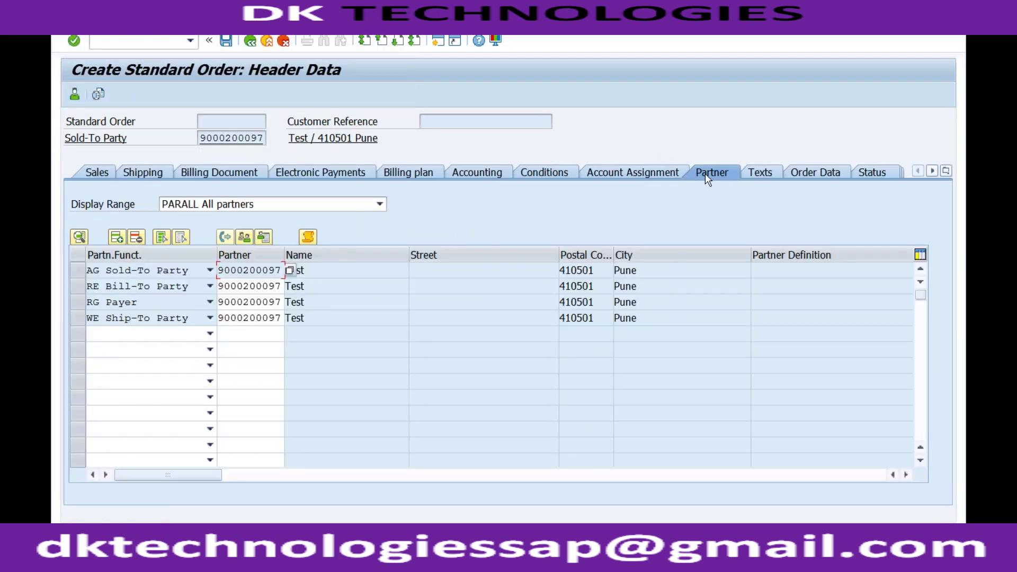
pyautogui.click(211, 335)
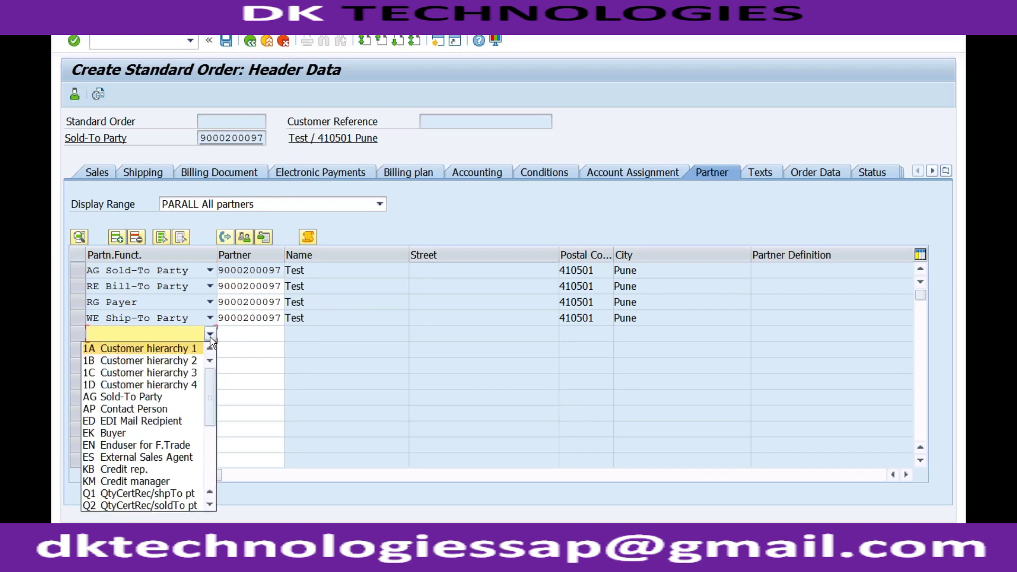
pyautogui.click(120, 432)
pyautogui.press('Return')
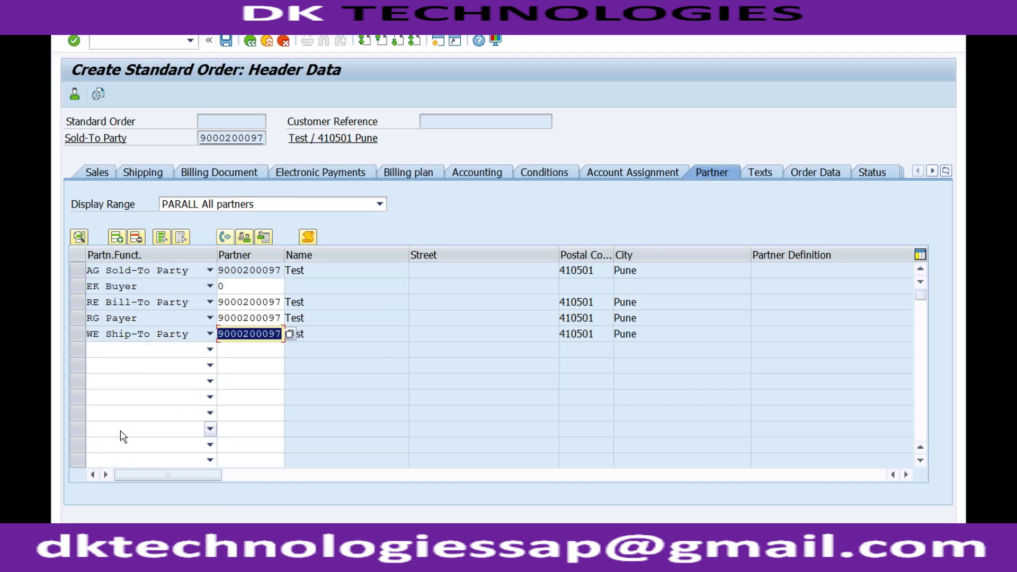
# Step: Clear the partner number in the EK Buyer row and confirm the entry
pyautogui.click(235, 287)
pyautogui.press('BackSpace')
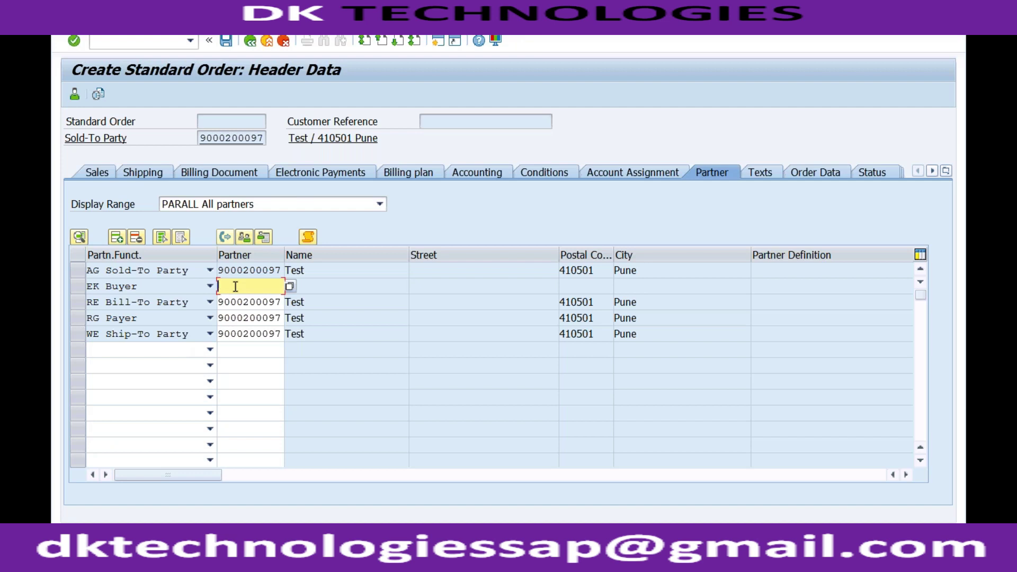
pyautogui.press('Return')
# Step: Start transaction SPRO and display the SAP Reference IMG
pyautogui.click(164, 43)
pyautogui.write('/nspro')
pyautogui.press('Return')
pyautogui.click(134, 94)
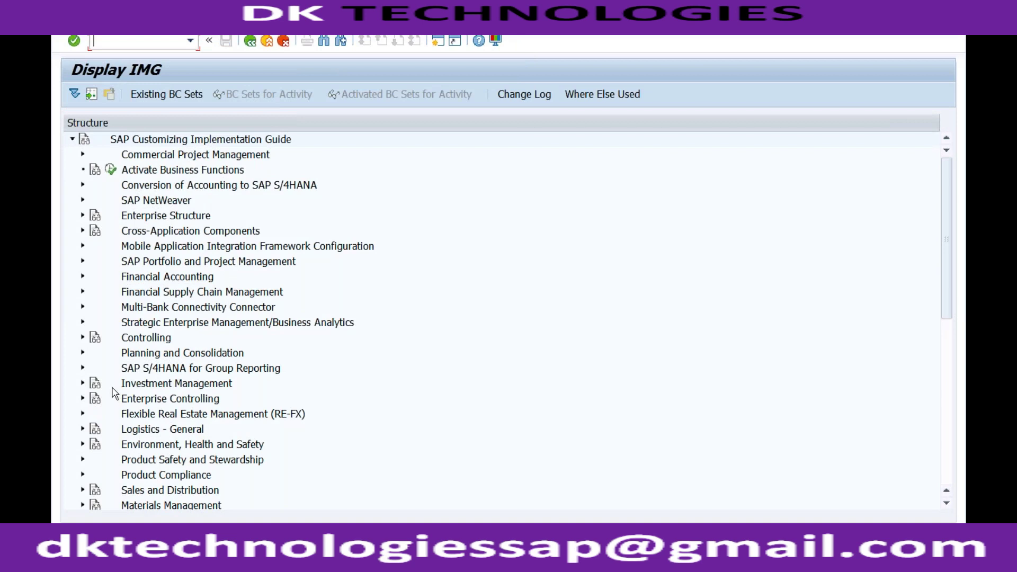
# Step: Open Set Up Partner Determination for Sales Document Header under Sales and Distribution, Basic Functions, Partner Determination
pyautogui.doubleClick(94, 491)
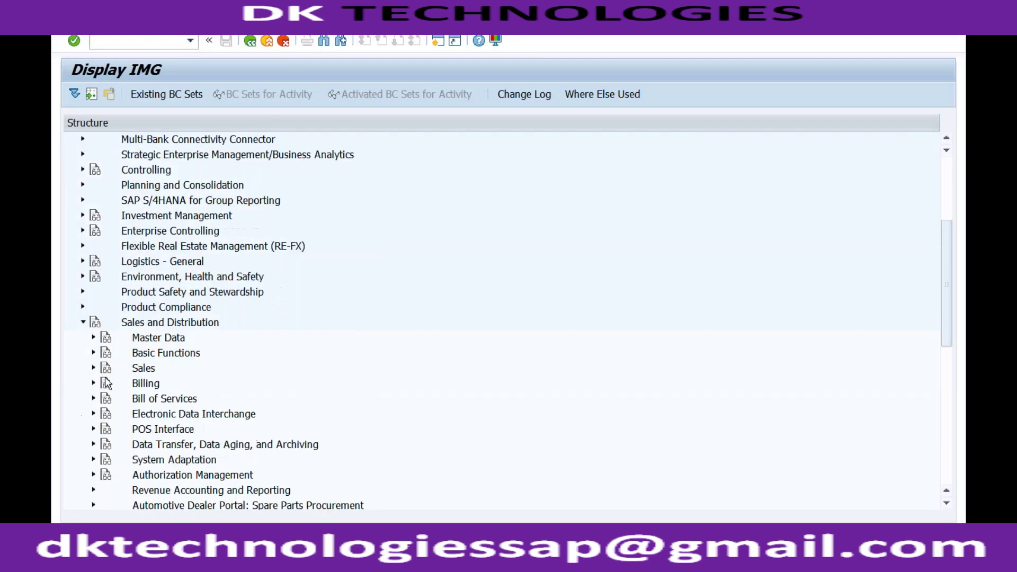
pyautogui.click(94, 353)
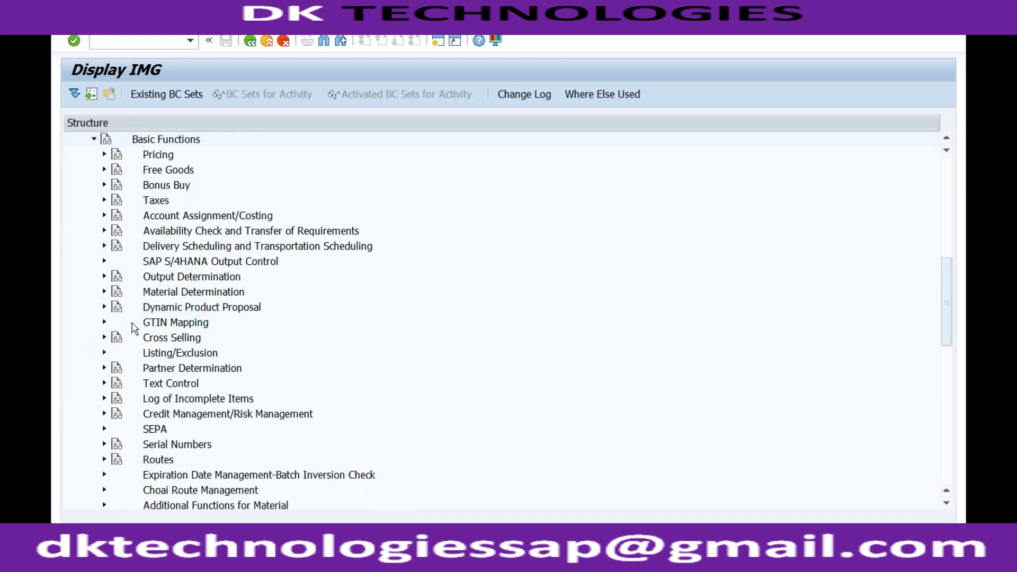
pyautogui.click(104, 368)
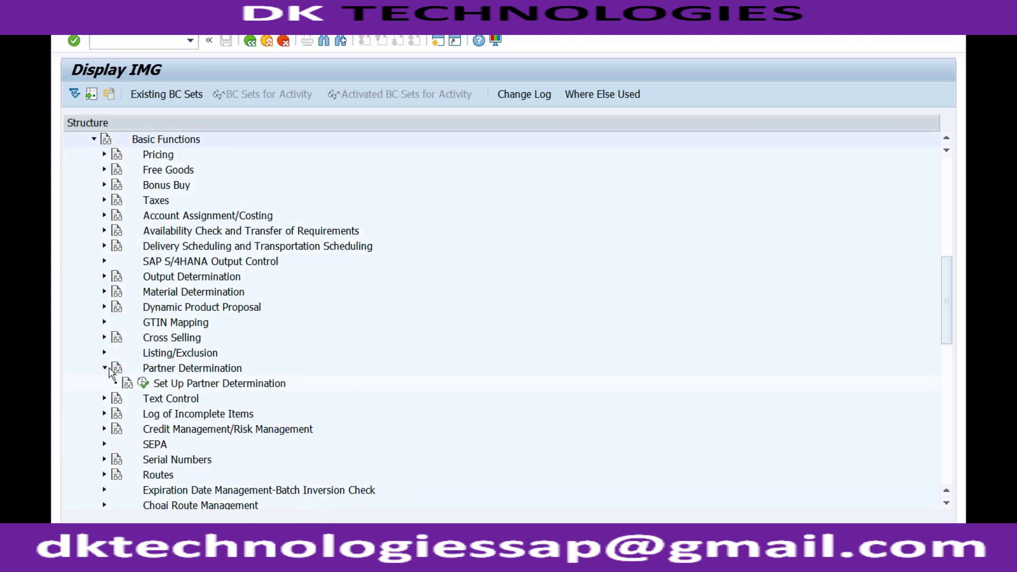
pyautogui.click(143, 384)
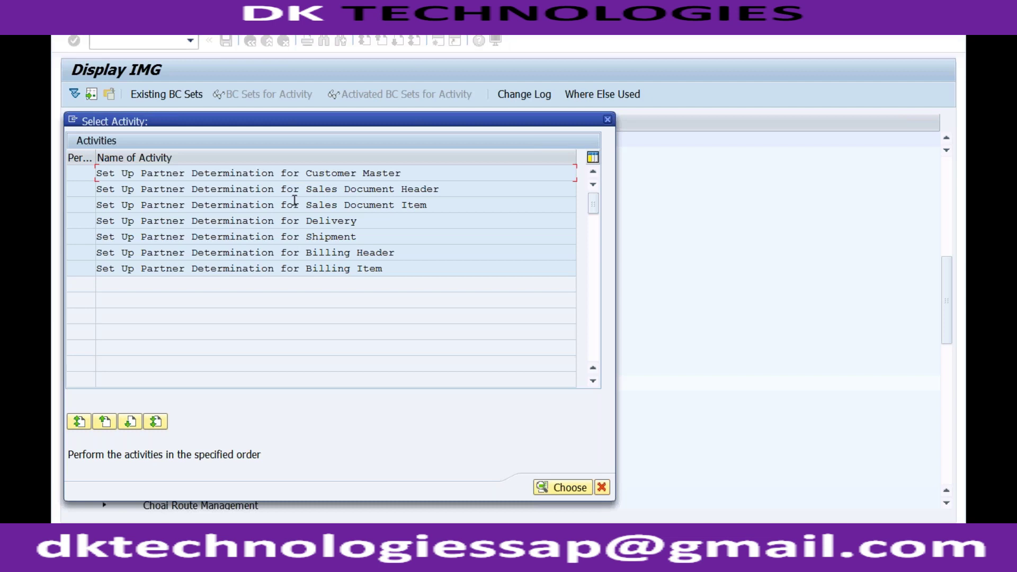
pyautogui.doubleClick(291, 190)
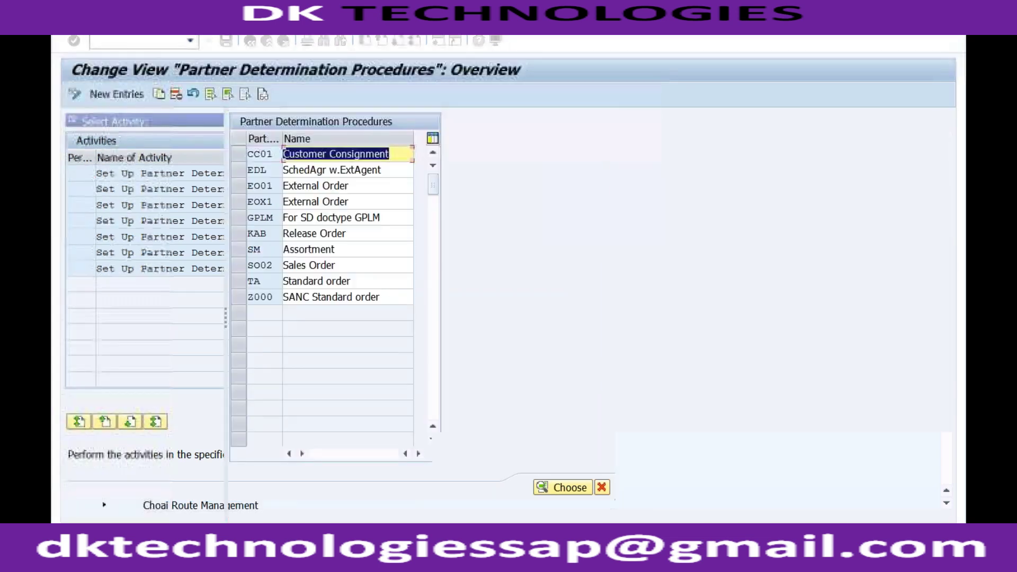
# Step: Display the partner functions of procedure TA and examine the Buyer row's modifiable, source and sequence settings
pyautogui.click(249, 282)
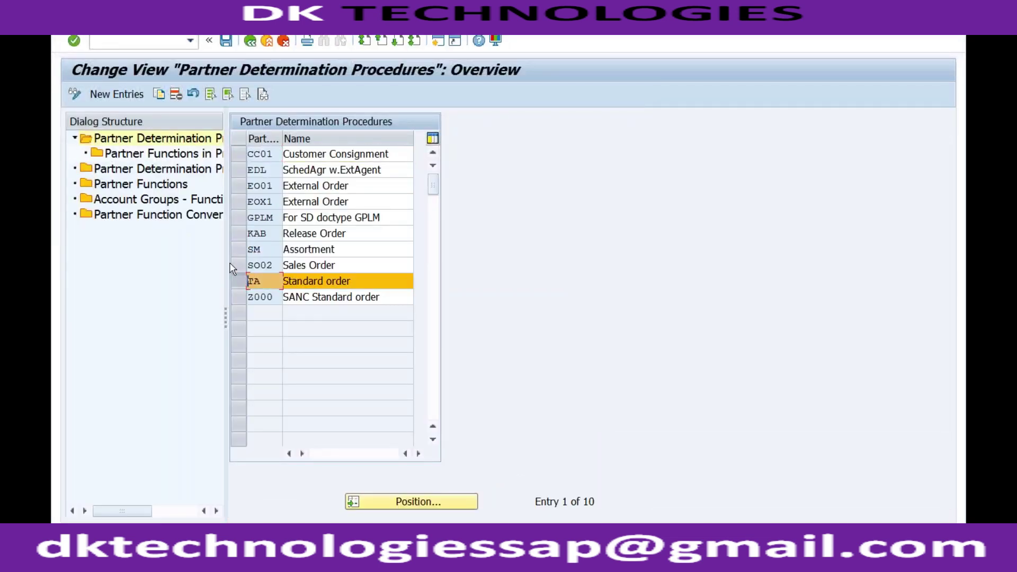
pyautogui.doubleClick(186, 153)
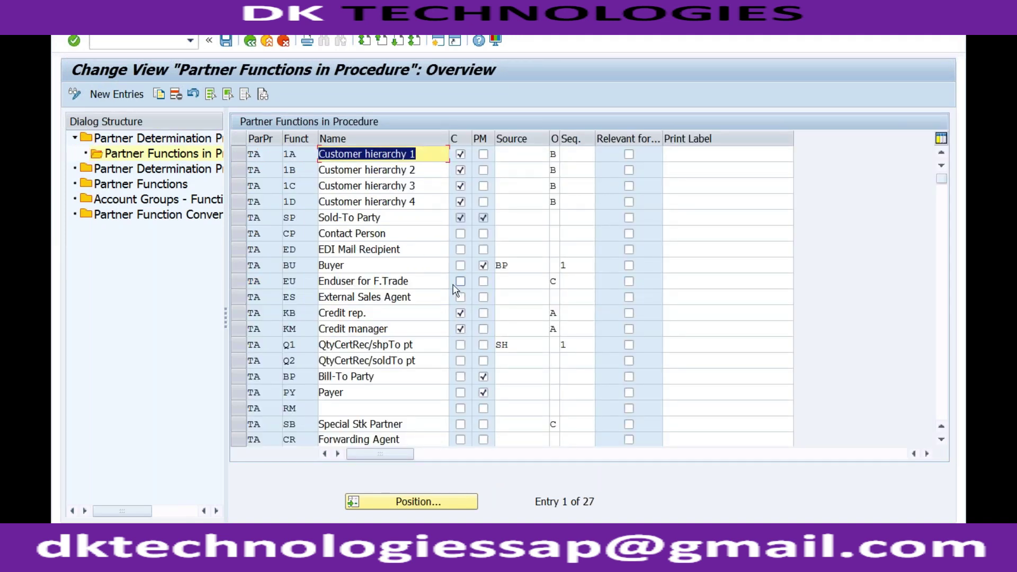
pyautogui.click(414, 264)
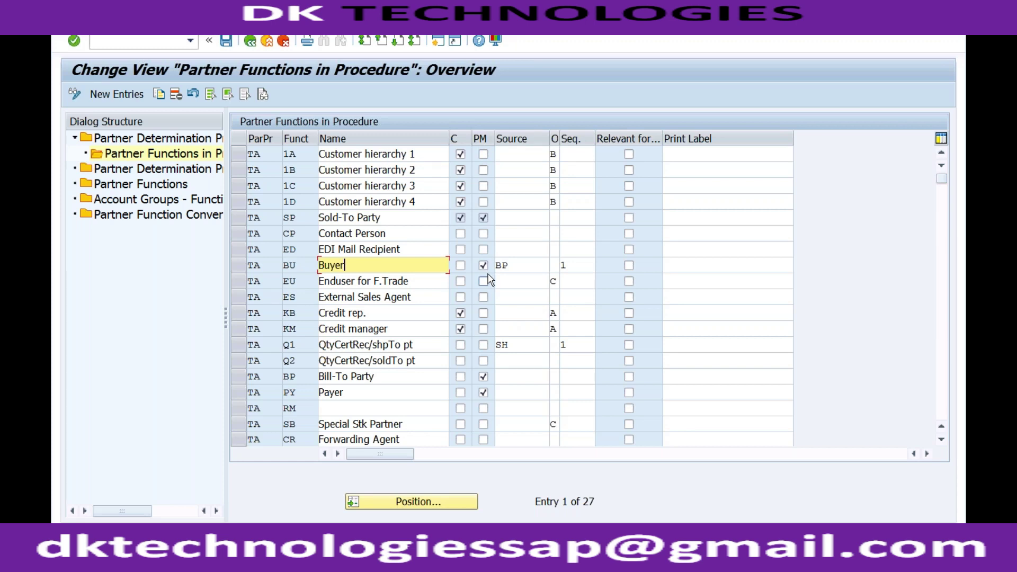
pyautogui.click(510, 266)
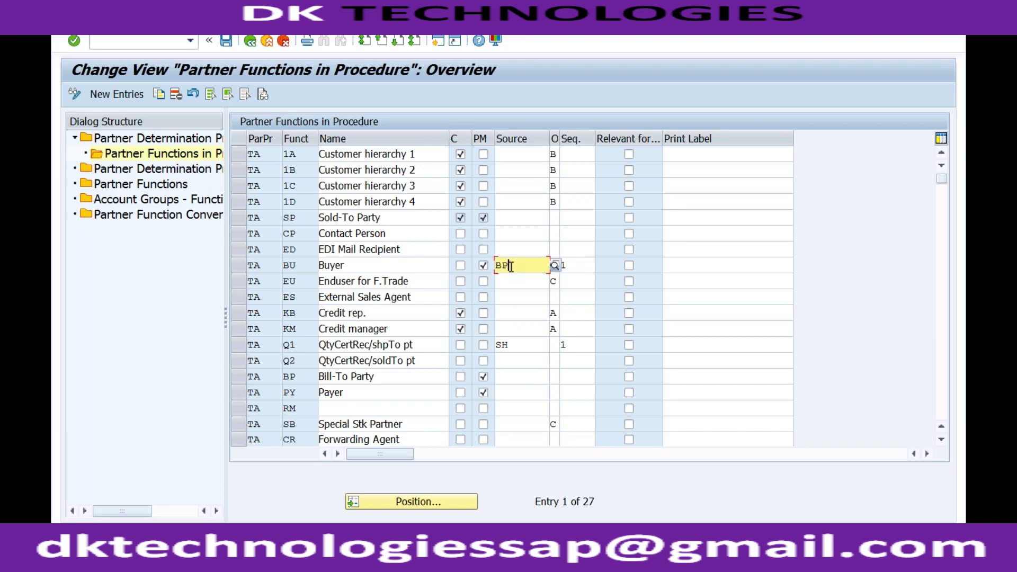
pyautogui.click(569, 266)
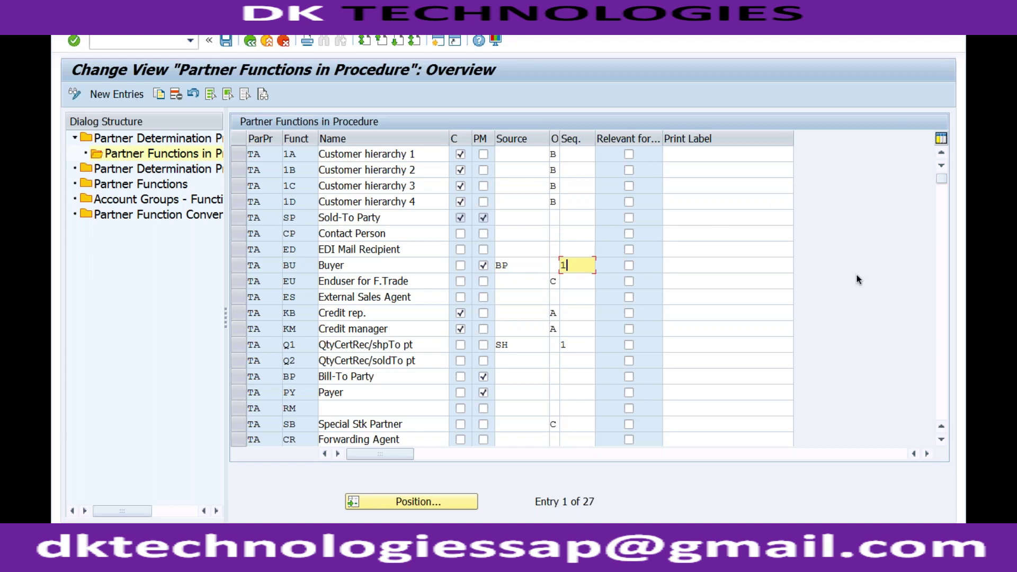
# Step: Read the field help for the Buyer row's source partner function and compare the source and sequence entries
pyautogui.click(519, 265)
pyautogui.press('F1')
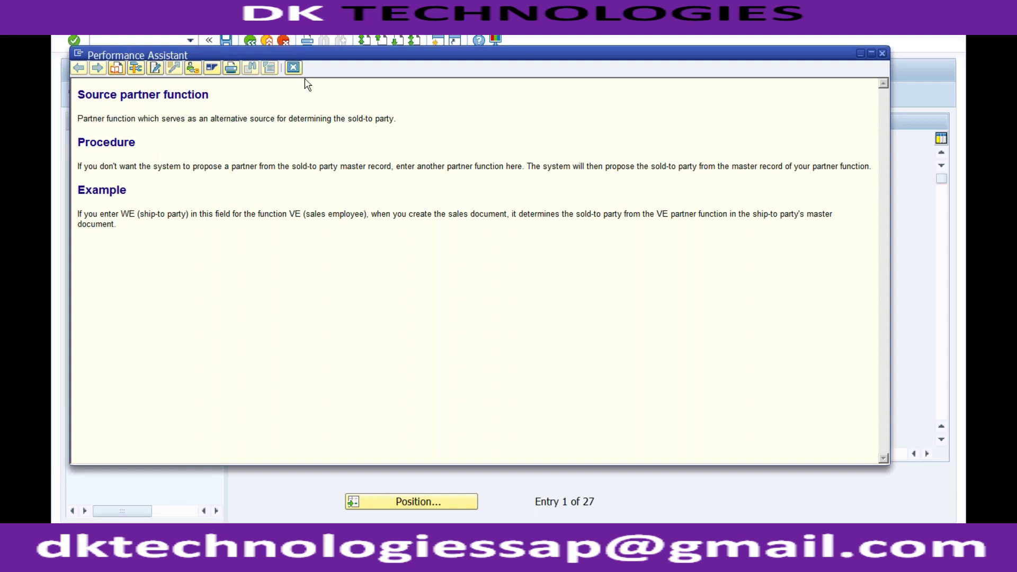
pyautogui.click(293, 68)
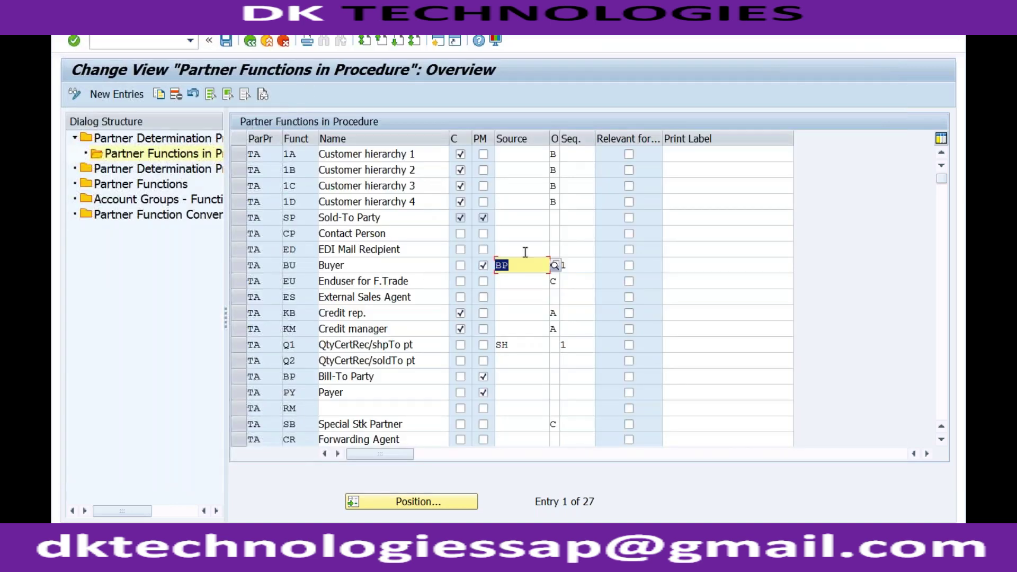
pyautogui.click(520, 281)
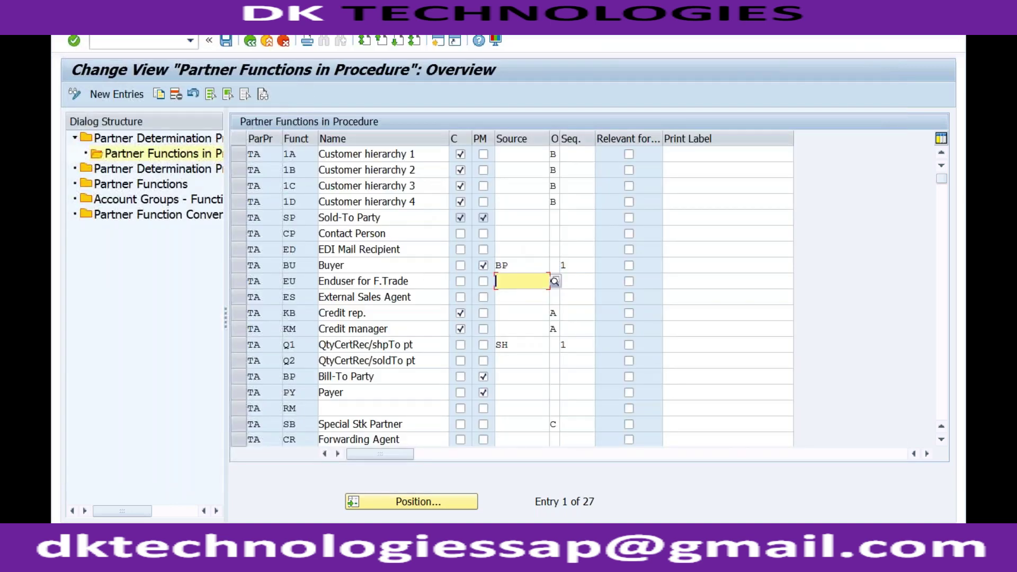
pyautogui.click(521, 266)
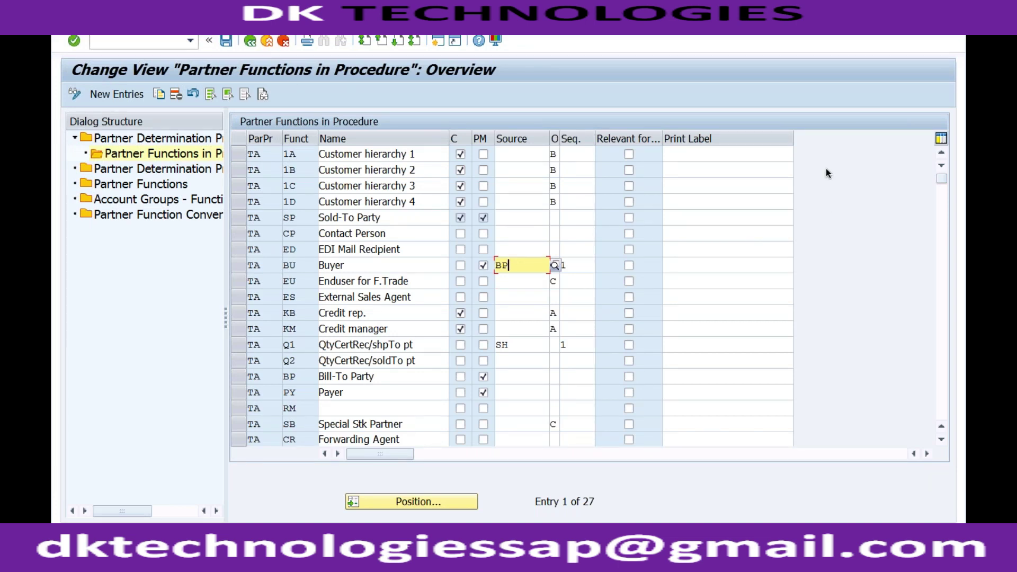
pyautogui.click(581, 260)
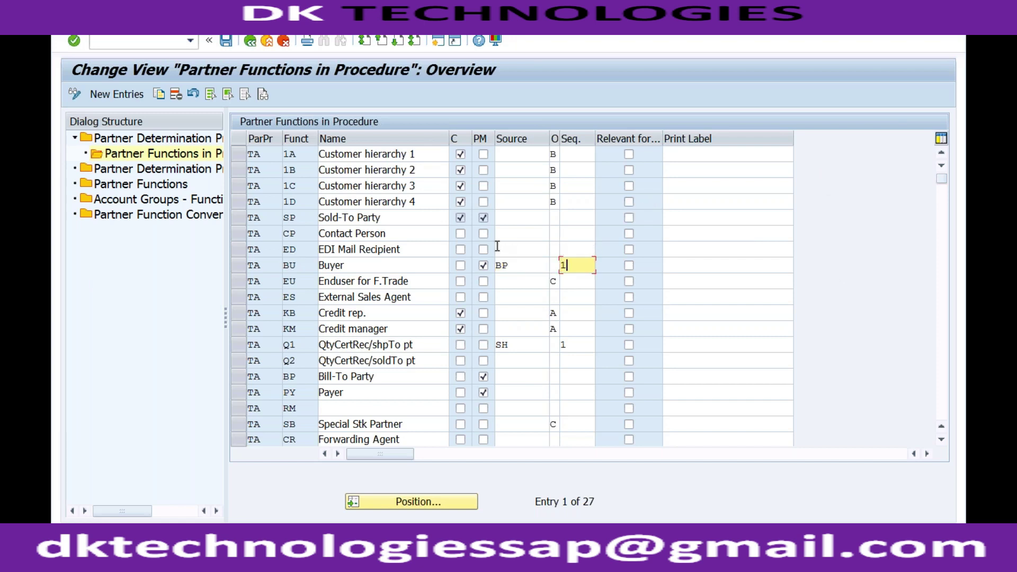
# Step: Look up sales document type OR in the Partner Determination Procedure Assignment and check its assigned procedure
pyautogui.click(182, 139)
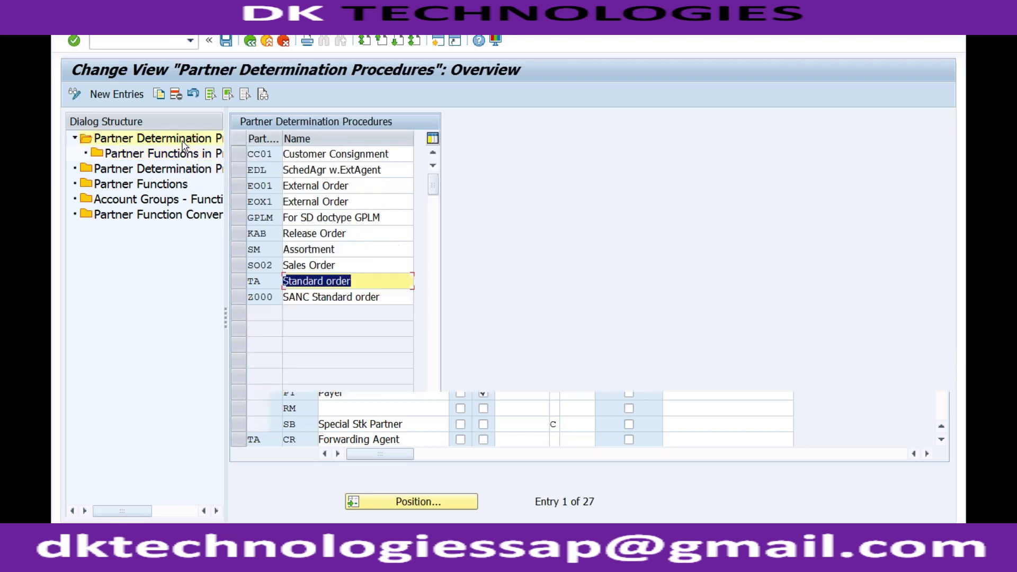
pyautogui.doubleClick(171, 169)
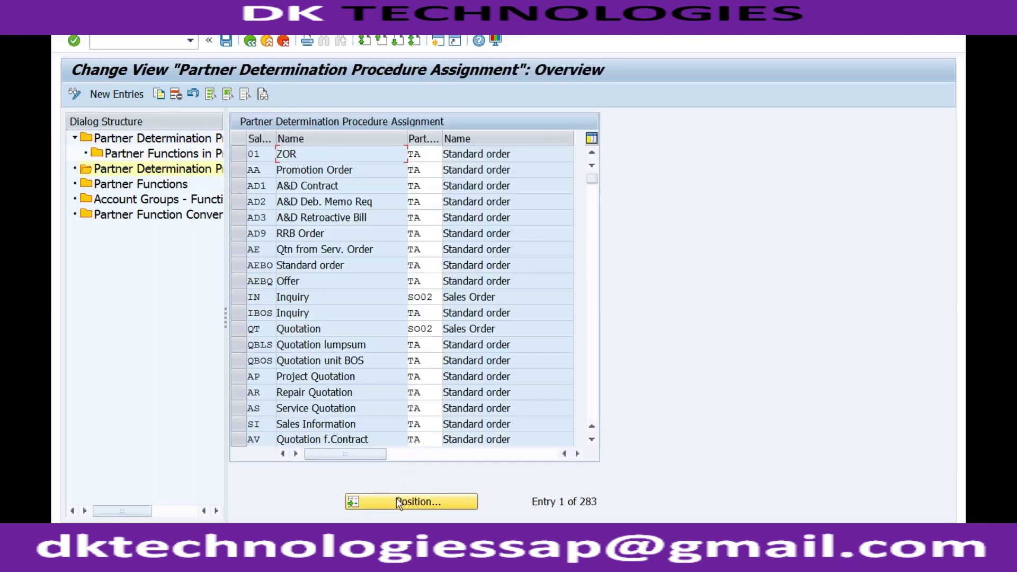
pyautogui.click(397, 499)
pyautogui.write('or')
pyautogui.press('Return')
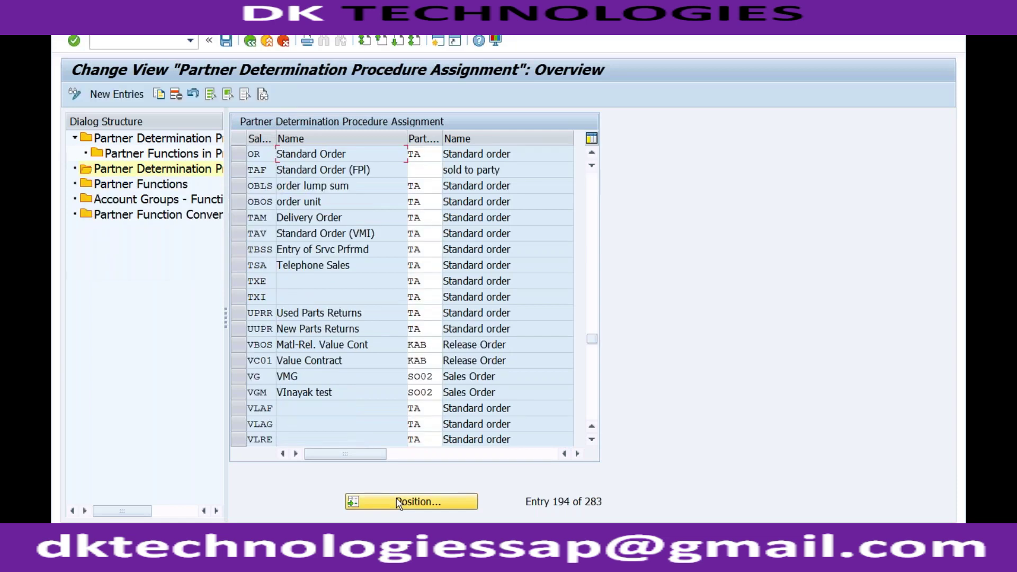
pyautogui.click(424, 153)
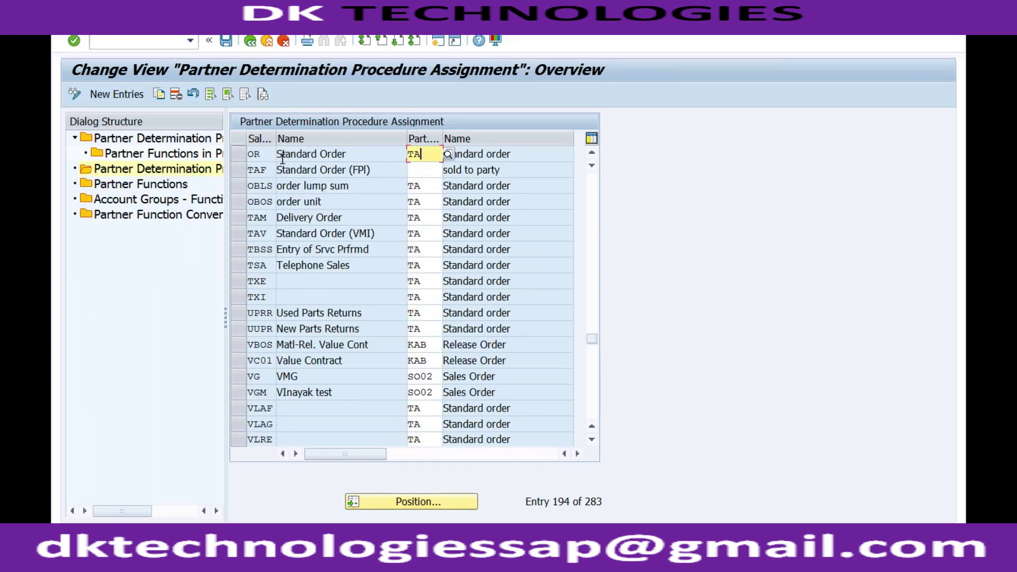
# Step: Return to the Standard order procedure TA and review the Buyer entry among its partner functions
pyautogui.doubleClick(192, 139)
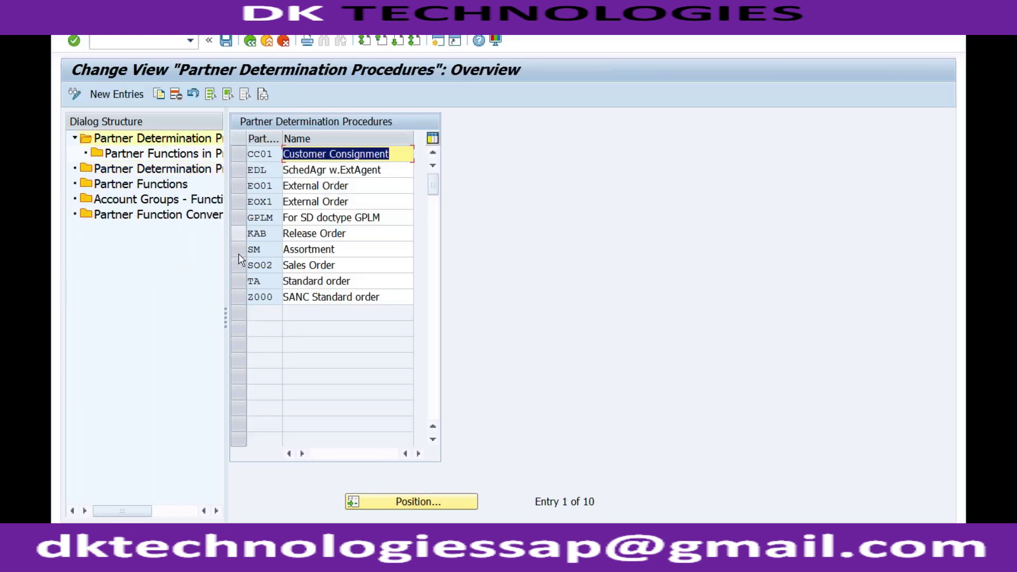
pyautogui.click(238, 281)
pyautogui.doubleClick(208, 159)
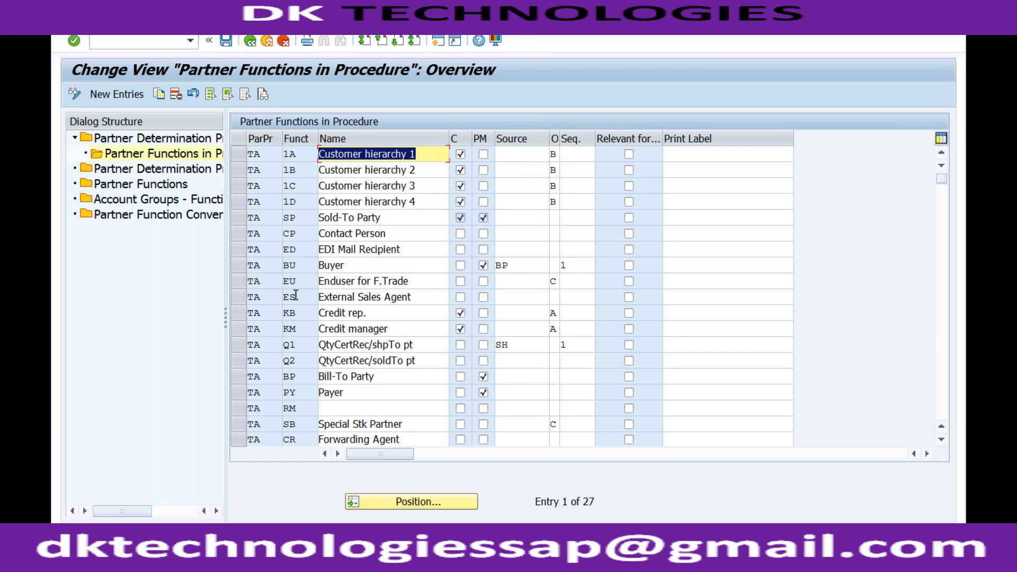
pyautogui.click(361, 266)
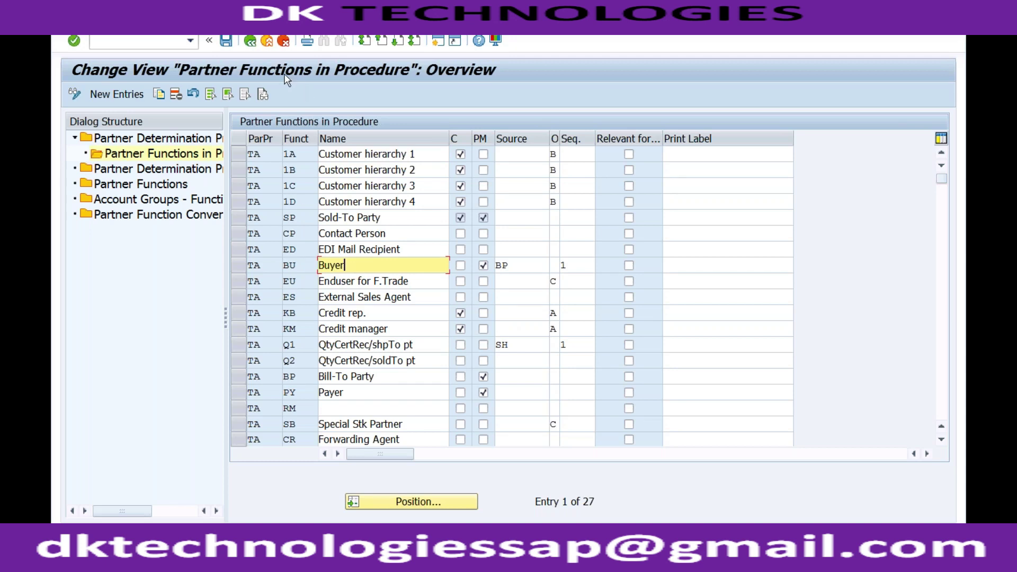
# Step: Leave the partner determination customizing and the IMG to return to SAP Easy Access
pyautogui.click(267, 42)
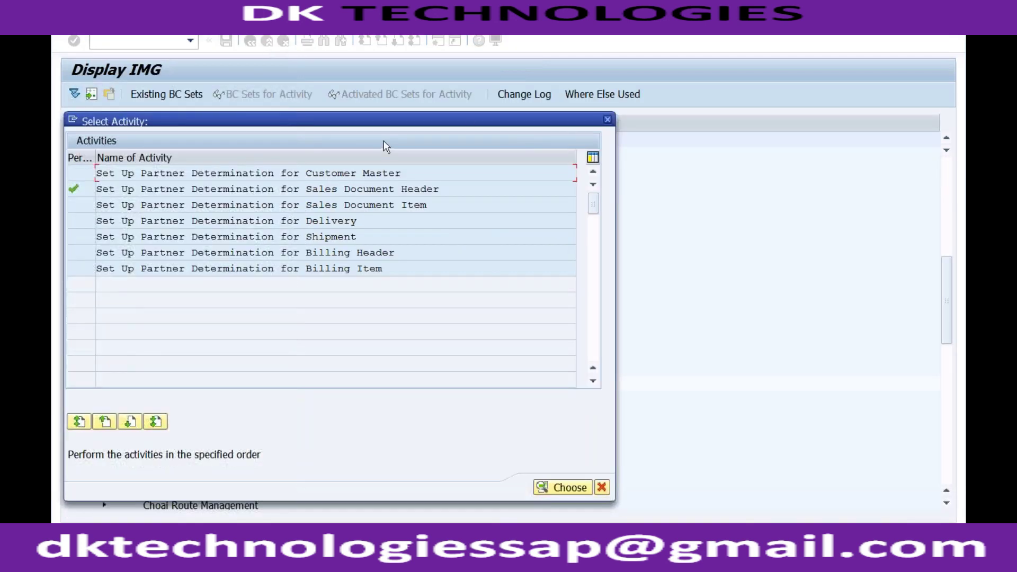
pyautogui.click(607, 120)
pyautogui.click(266, 42)
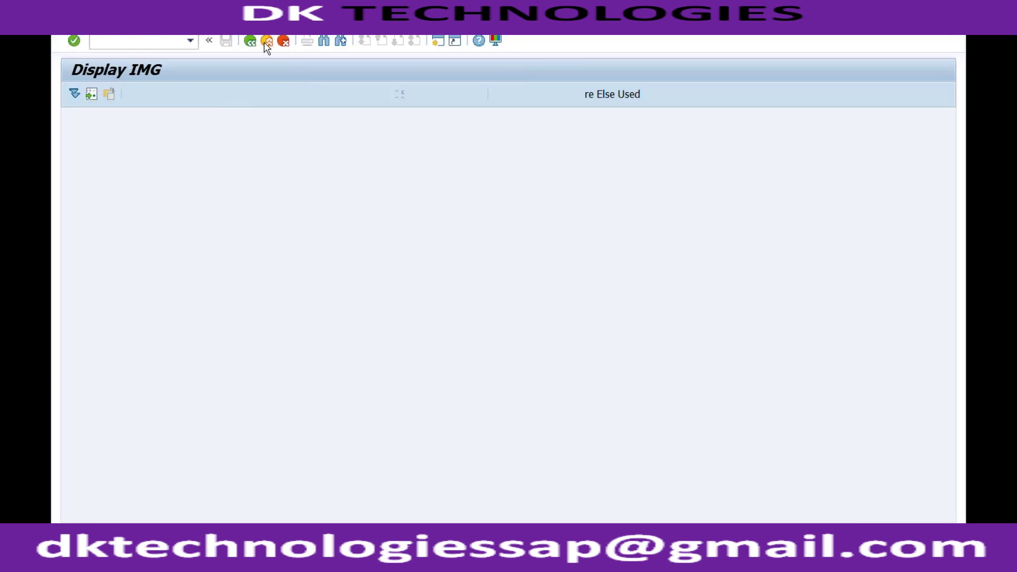
pyautogui.click(267, 42)
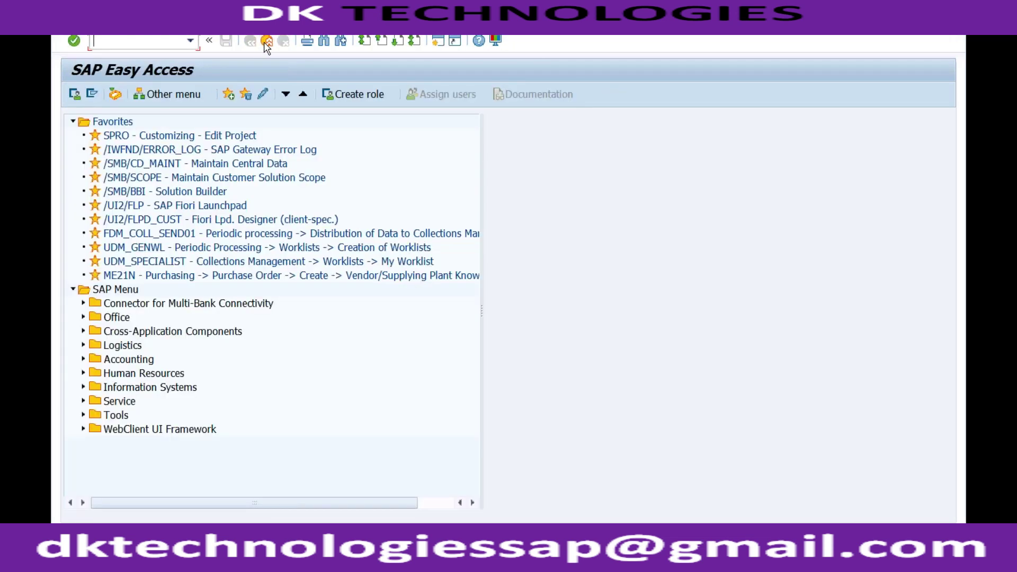
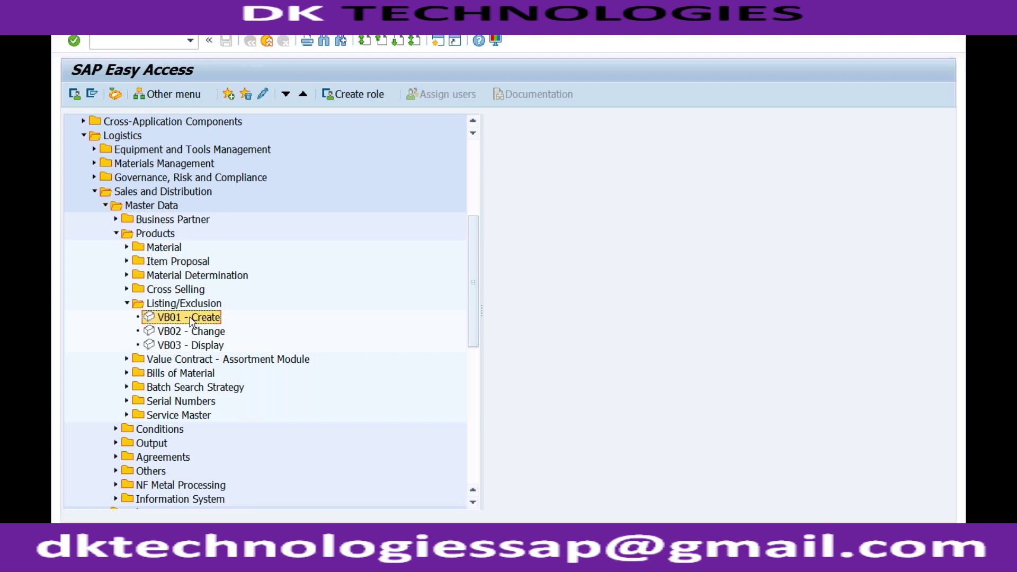
# Step: Start VB01 to create a listing record with type A001, Listing w Org. Units
pyautogui.doubleClick(192, 321)
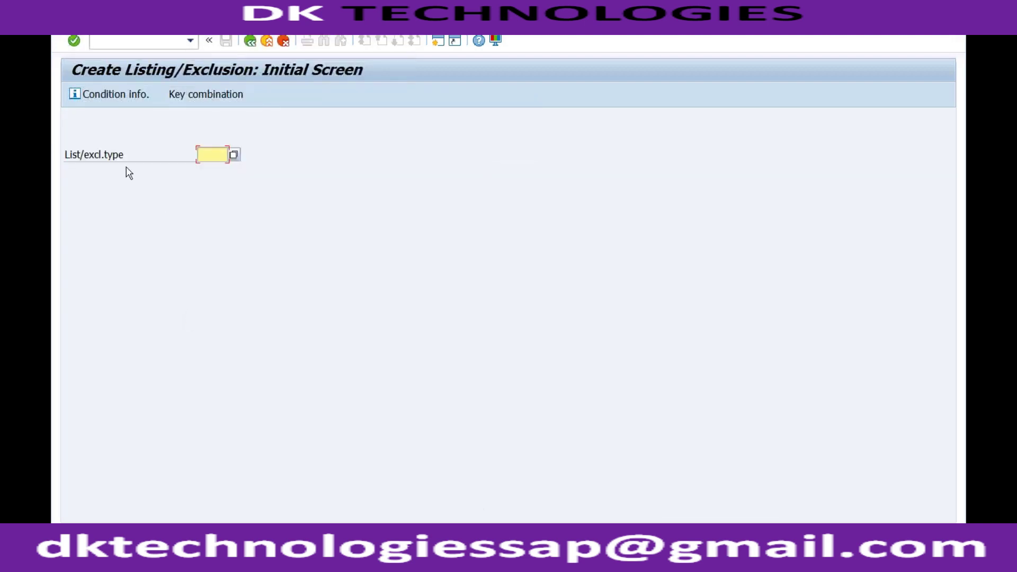
pyautogui.click(235, 154)
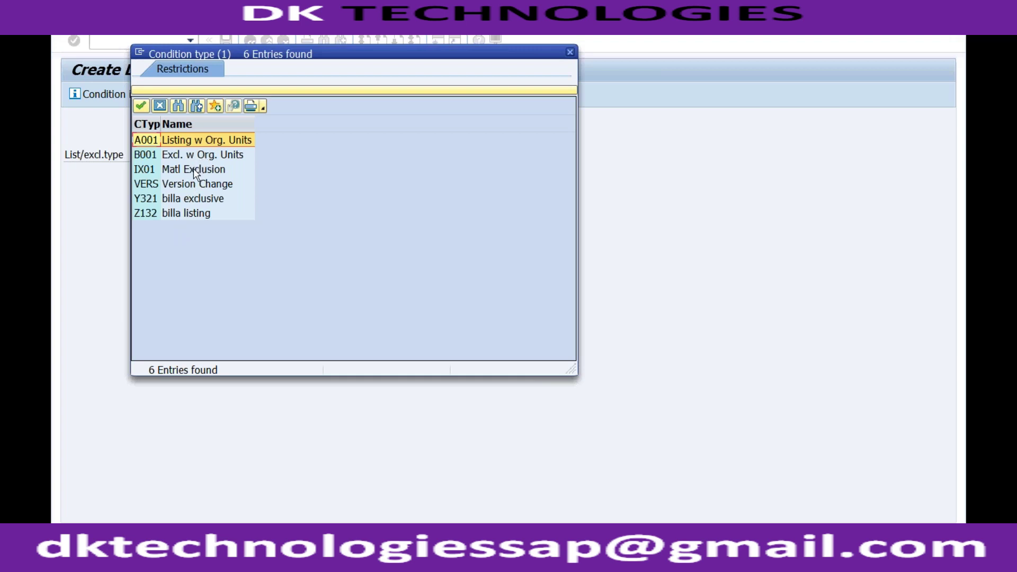
pyautogui.doubleClick(204, 142)
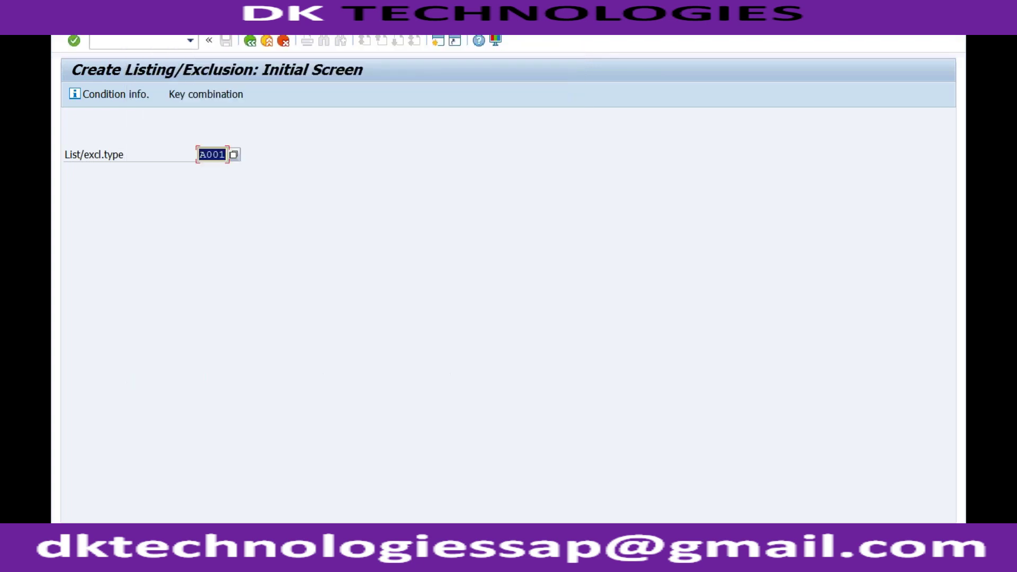
pyautogui.press('Return')
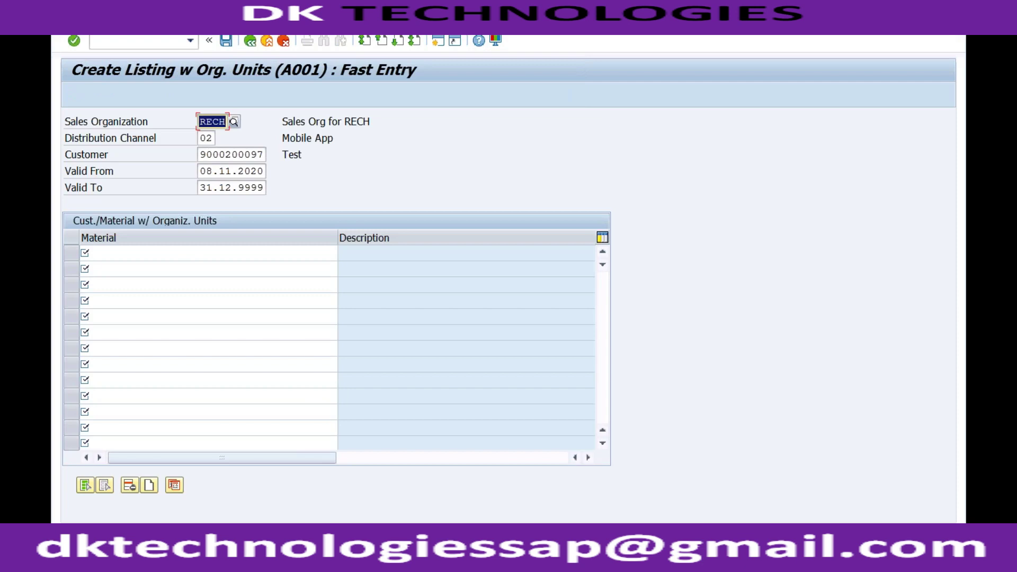
# Step: Review the material and customer entry fields of the listing for sales organization RECH and distribution channel 02
pyautogui.click(175, 255)
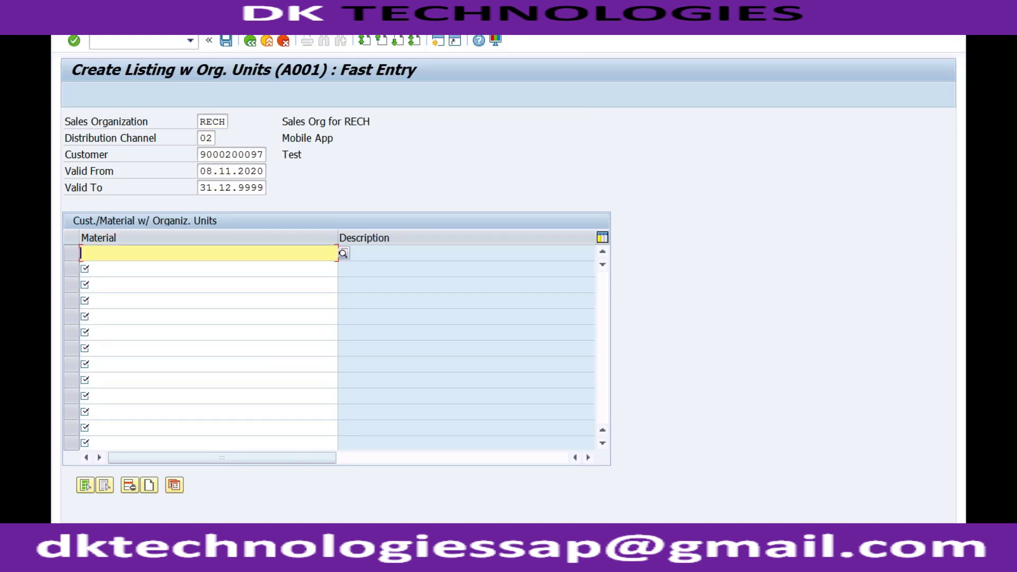
pyautogui.click(154, 270)
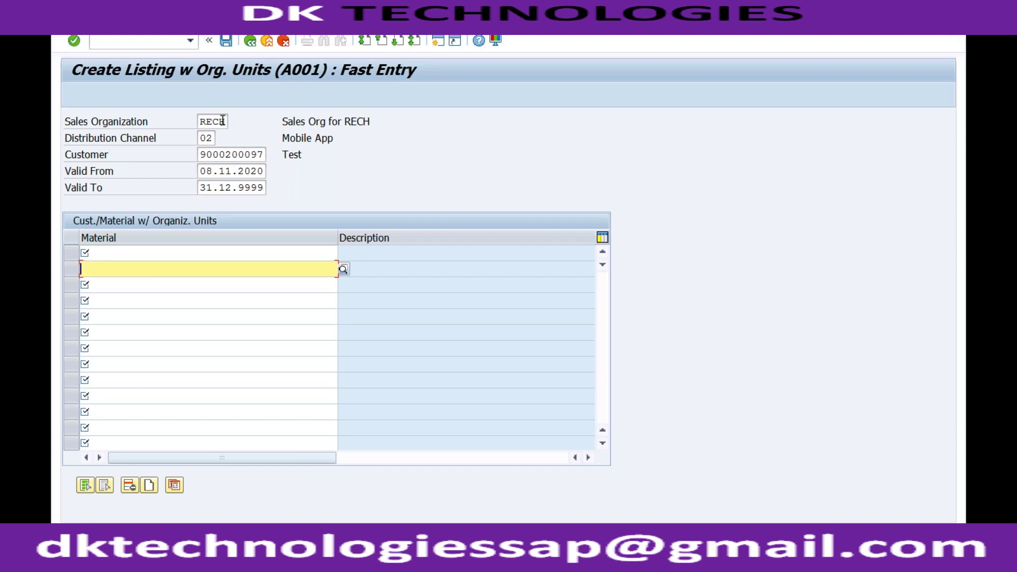
pyautogui.click(218, 154)
pyautogui.click(200, 154)
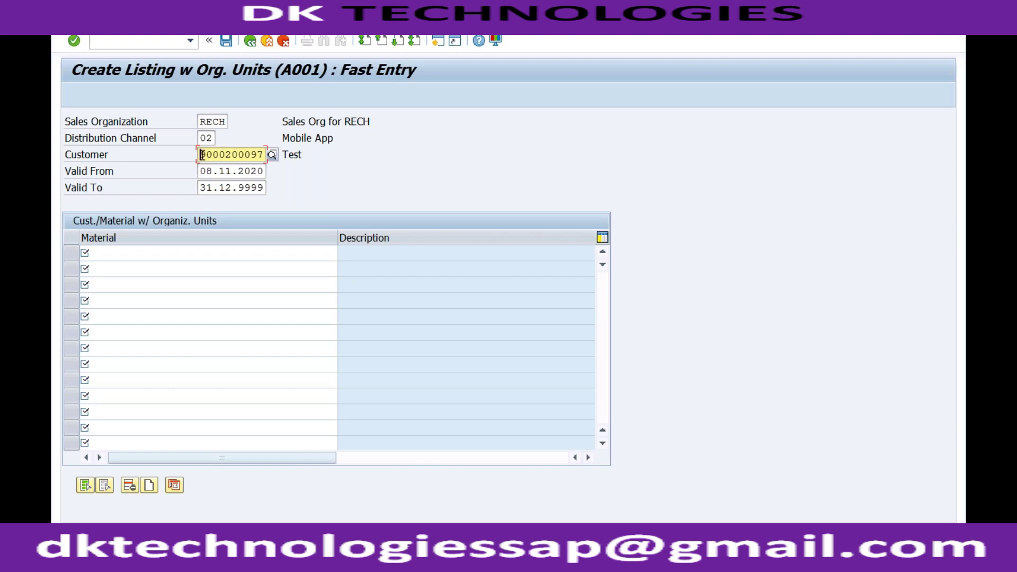
# Step: Try to save the listing with material STO in the first row
pyautogui.click(149, 254)
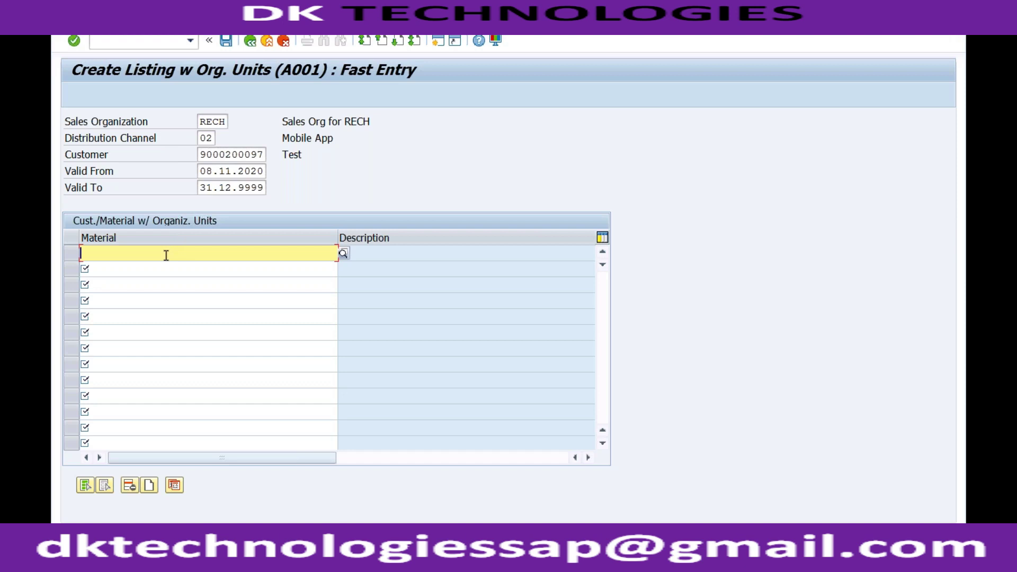
pyautogui.write('sto')
pyautogui.press('Return')
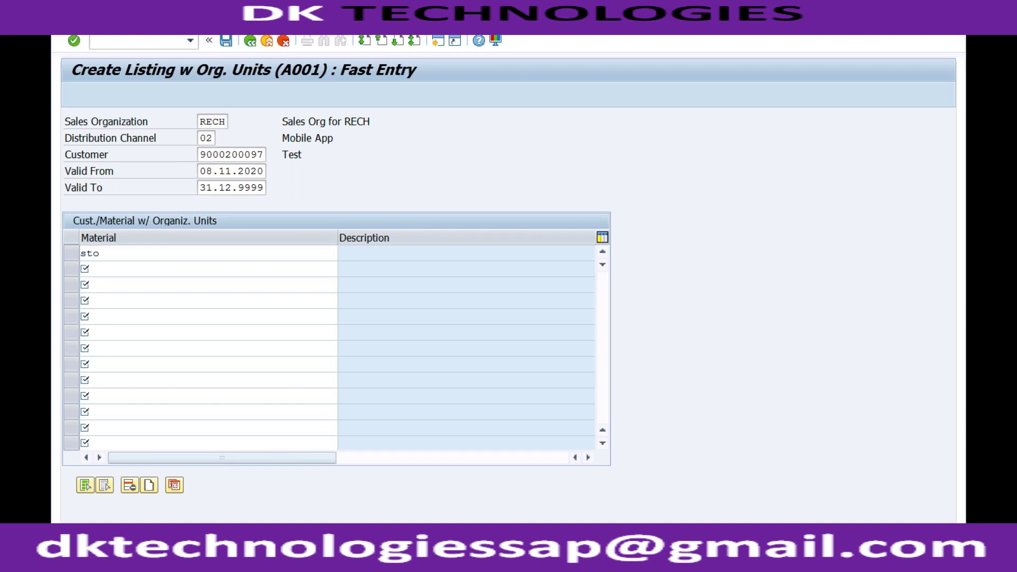
pyautogui.click(226, 42)
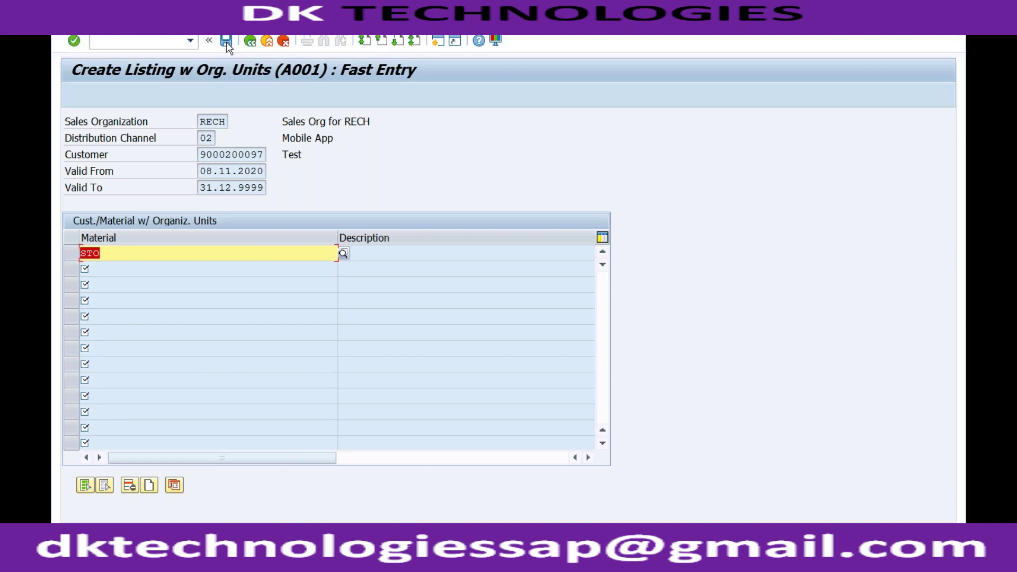
# Step: Replace the first row's material with trading and save the listing record
pyautogui.click(112, 255)
pyautogui.press('BackSpace')
pyautogui.press('BackSpace')
pyautogui.press('BackSpace')
pyautogui.write('trading')
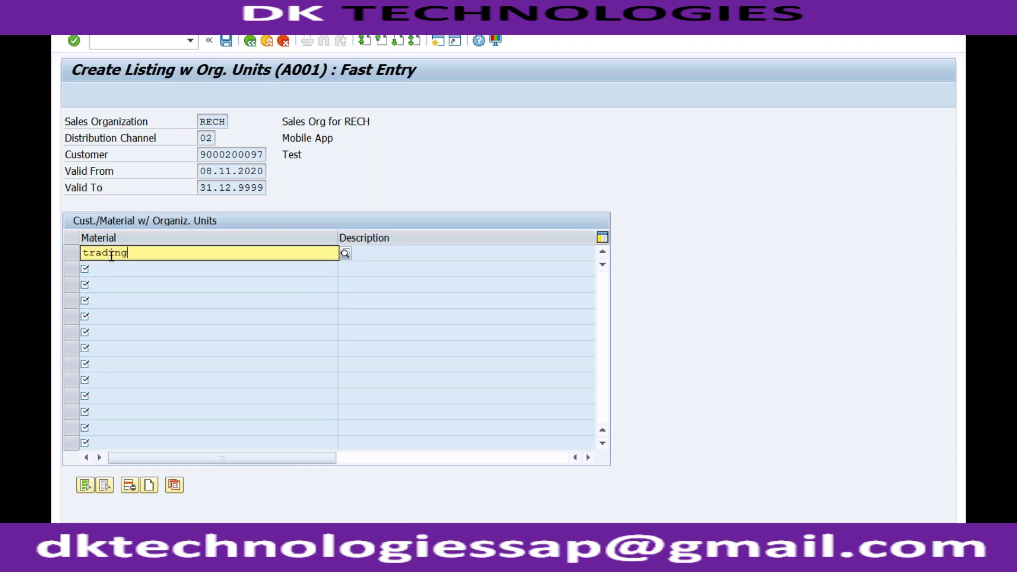
pyautogui.click(125, 298)
pyautogui.hotkey('ctrl', 's')
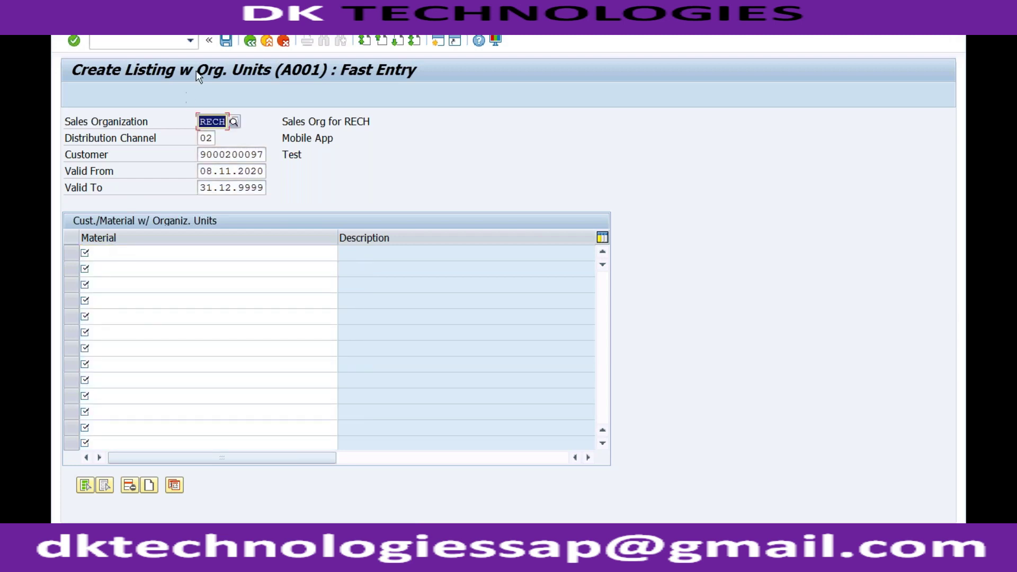
# Step: Switch from the listing entry to the Create Sales Documents transaction
pyautogui.click(154, 41)
pyautogui.write('/nvb03')
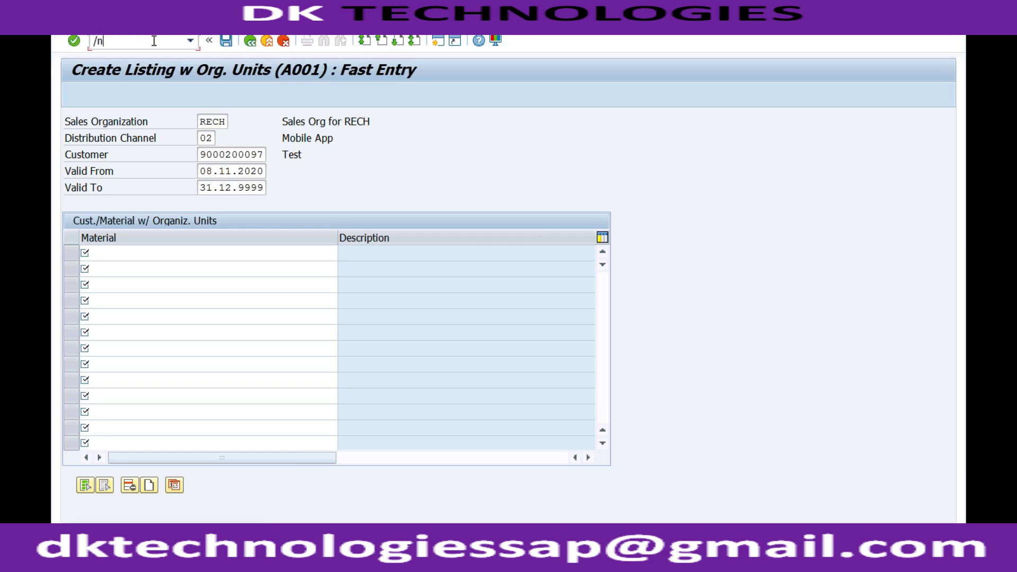
pyautogui.press('Return')
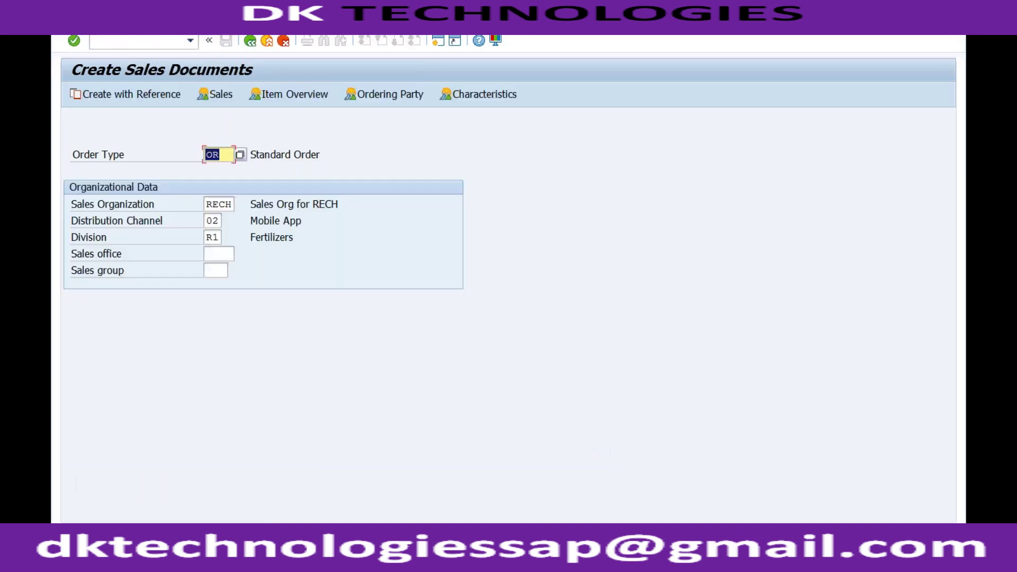
# Step: Try to enter a standard order for the Test customer with customer reference Test, material TRADING_GOODS2 and quantity 10
pyautogui.press('Return')
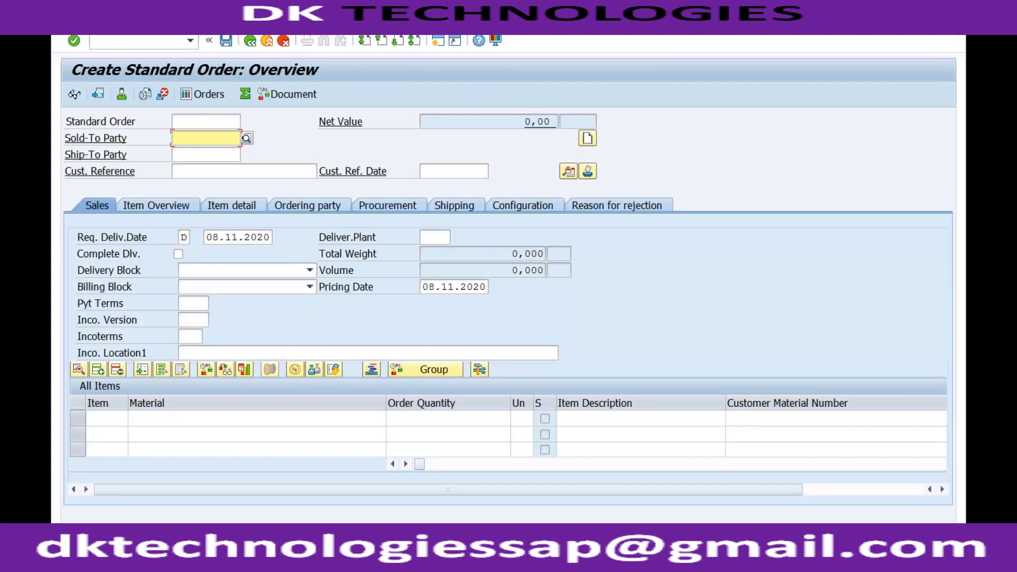
pyautogui.press('Return')
pyautogui.click(209, 172)
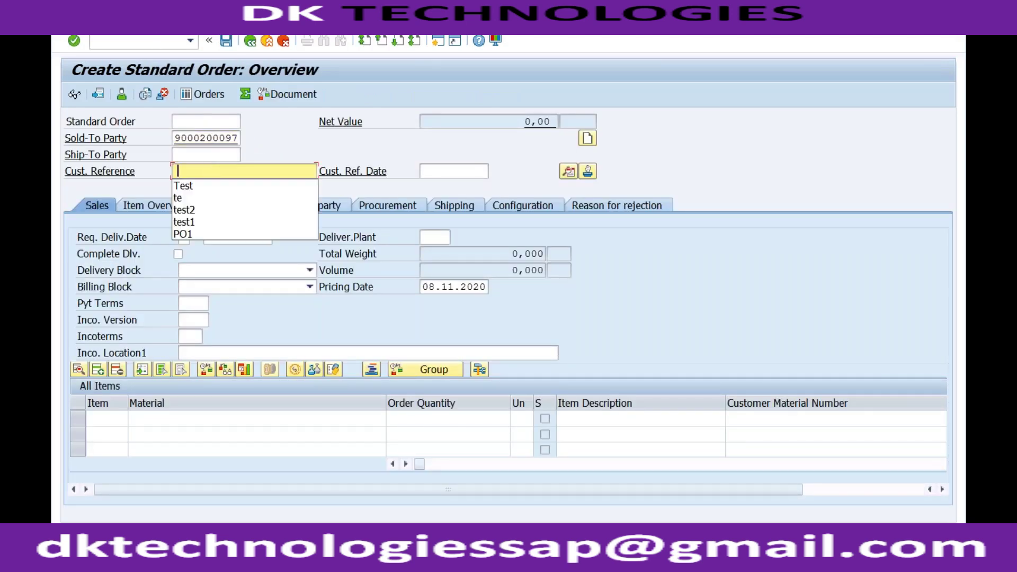
pyautogui.click(208, 186)
pyautogui.click(151, 418)
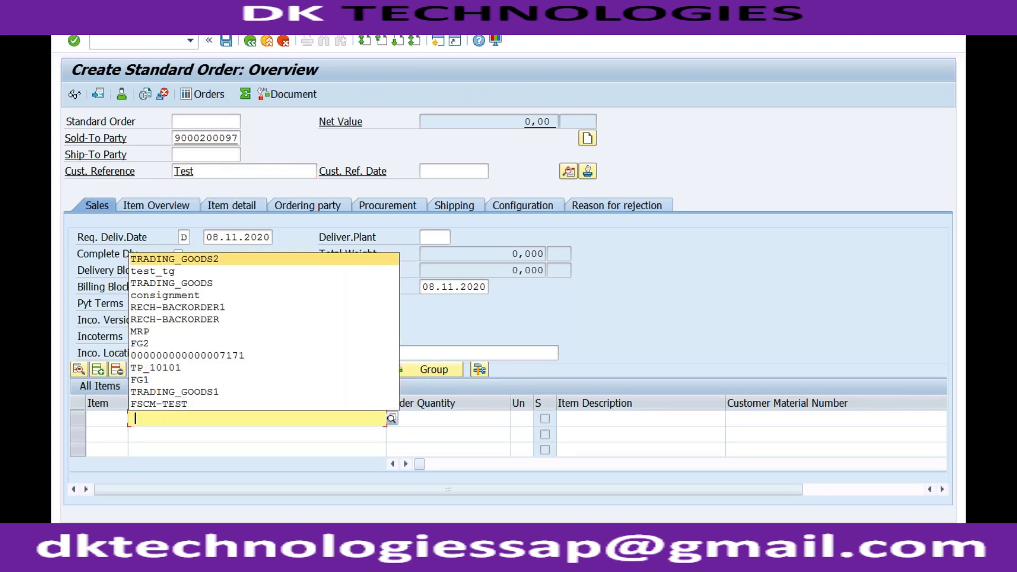
pyautogui.press('Return')
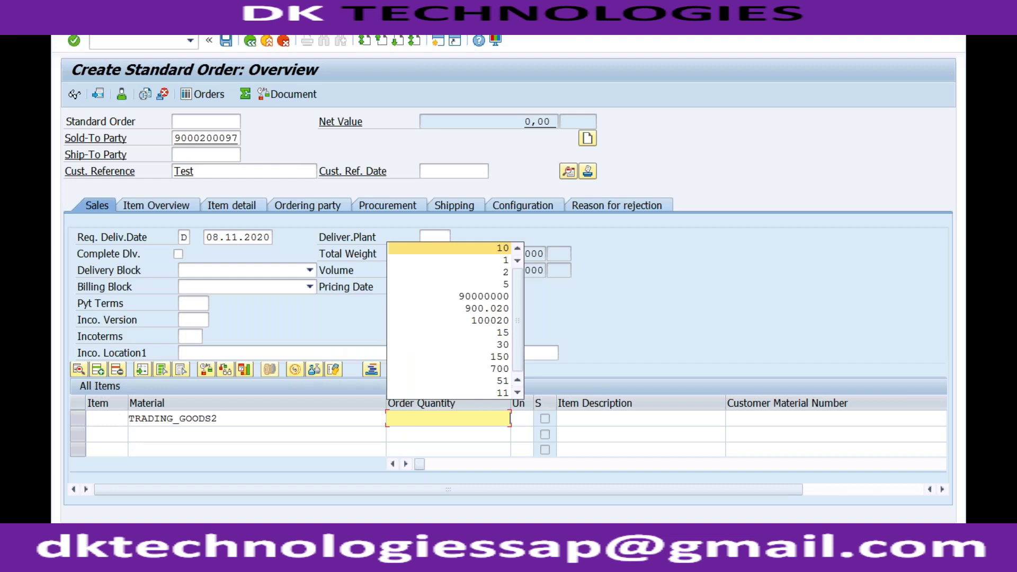
pyautogui.press('Return')
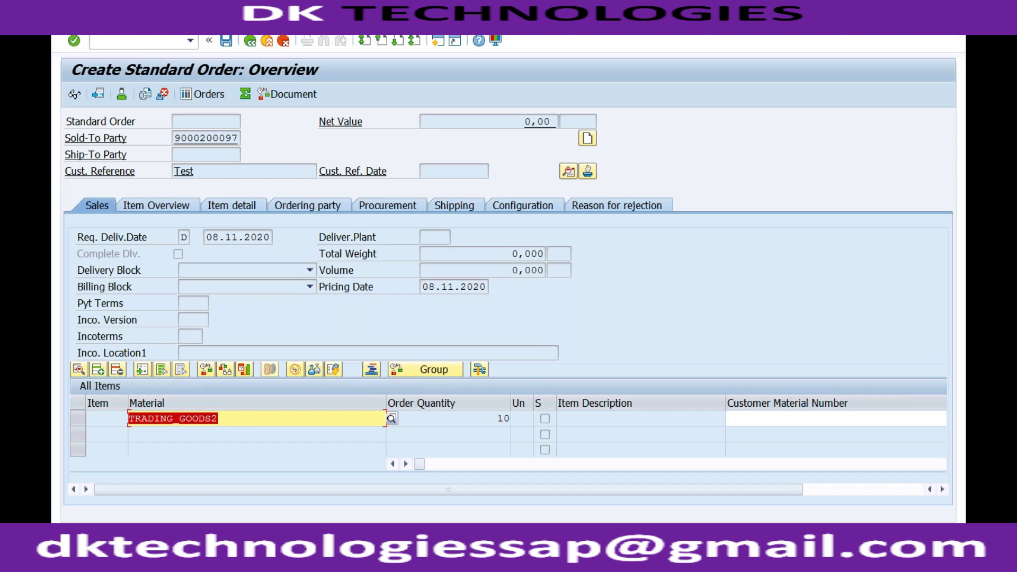
# Step: Exit the standard order without saving and open VB01 to create a listing/exclusion record
pyautogui.click(268, 41)
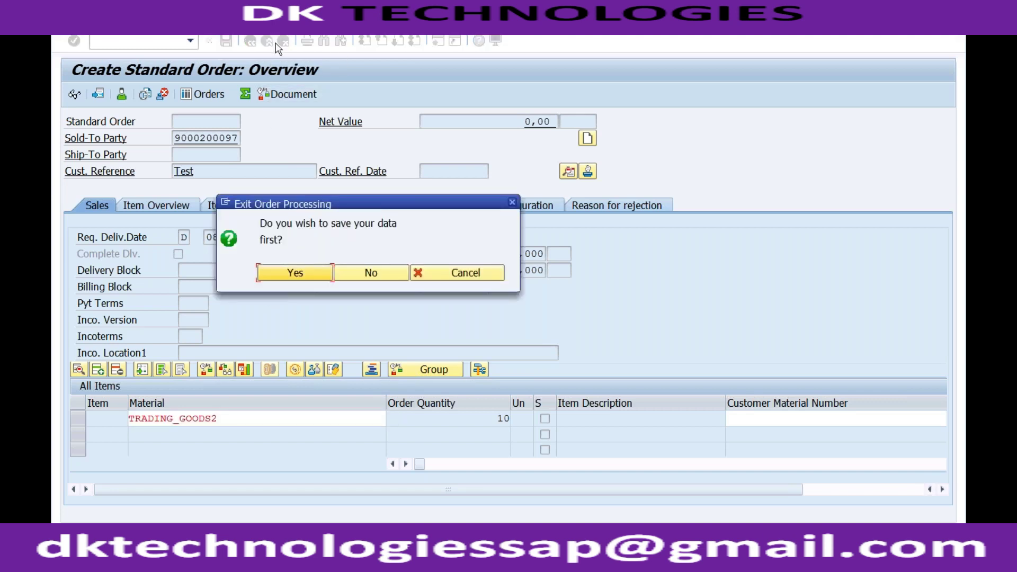
pyautogui.click(358, 279)
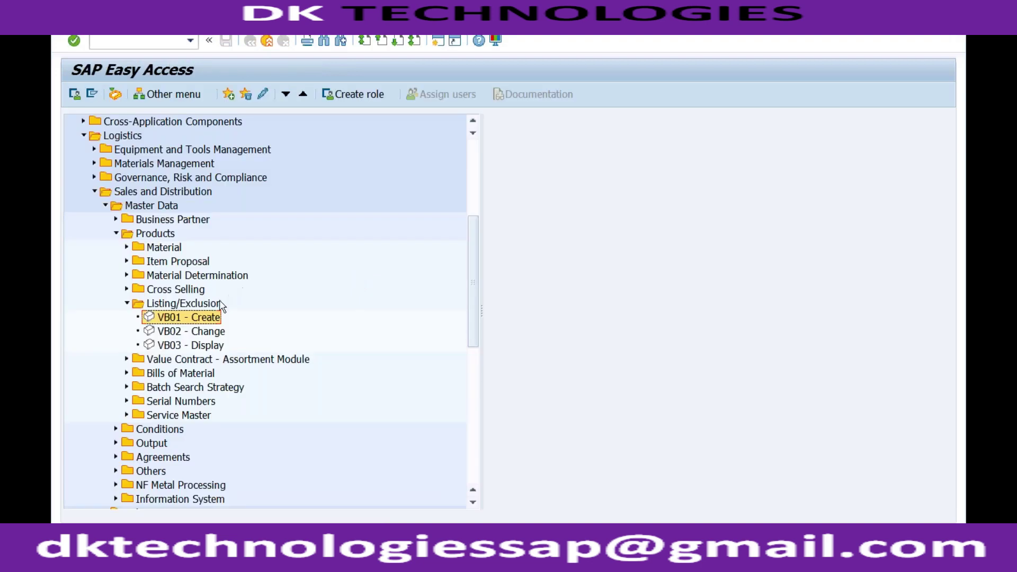
pyautogui.doubleClick(205, 320)
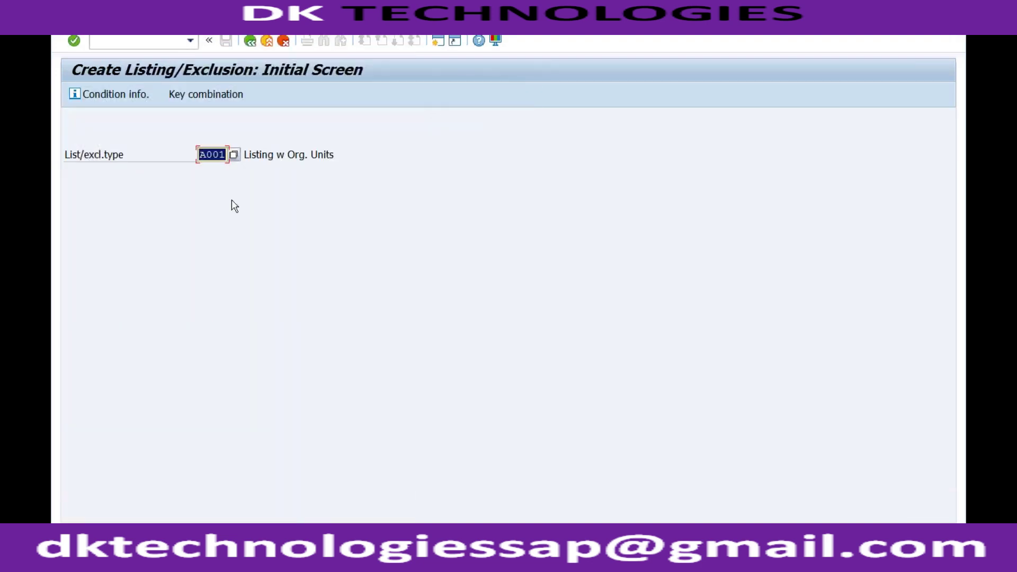
# Step: Try to create the record with list/exclusion type IX01 (Matl Exclusion)
pyautogui.click(235, 155)
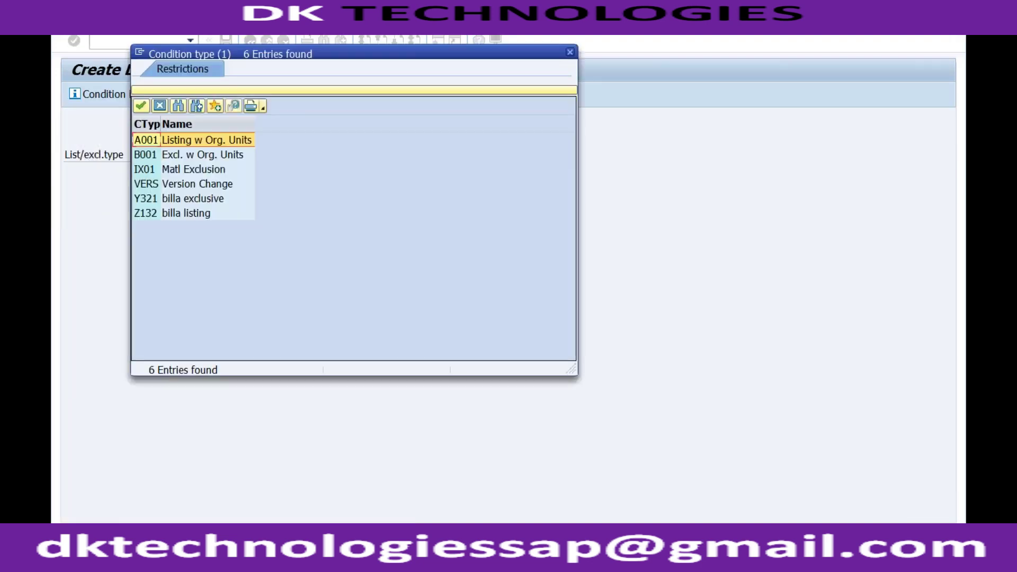
pyautogui.click(184, 174)
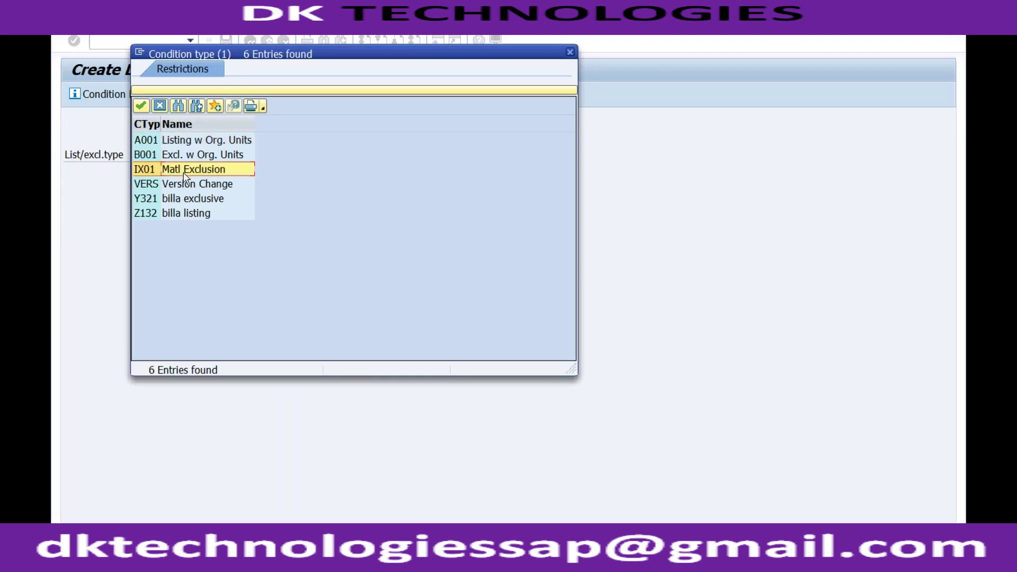
pyautogui.doubleClick(184, 174)
pyautogui.press('Return')
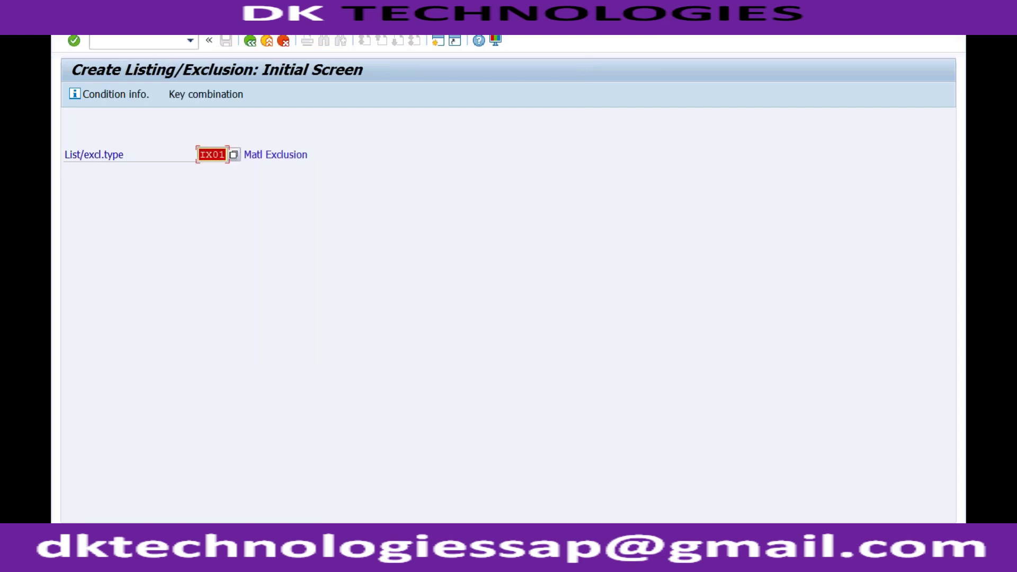
# Step: Choose list/exclusion type Y321 (billa exclusive) and open its fast entry for customer and material
pyautogui.click(234, 156)
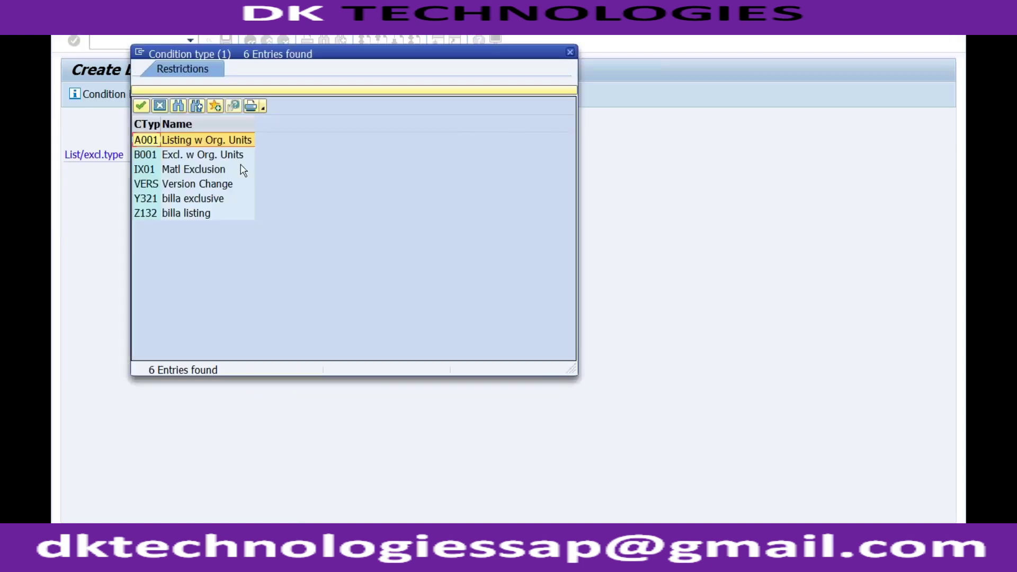
pyautogui.click(213, 198)
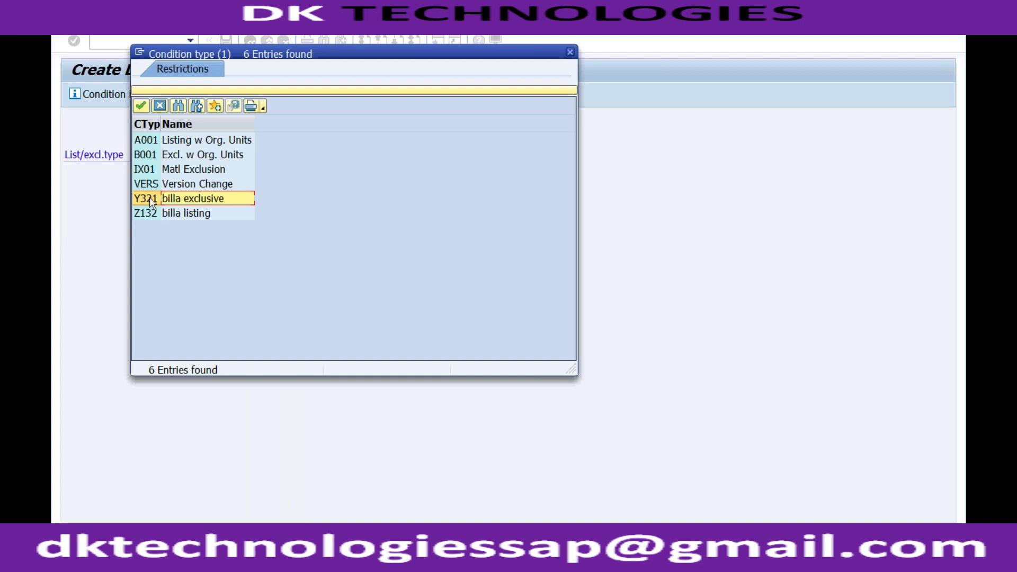
pyautogui.doubleClick(171, 199)
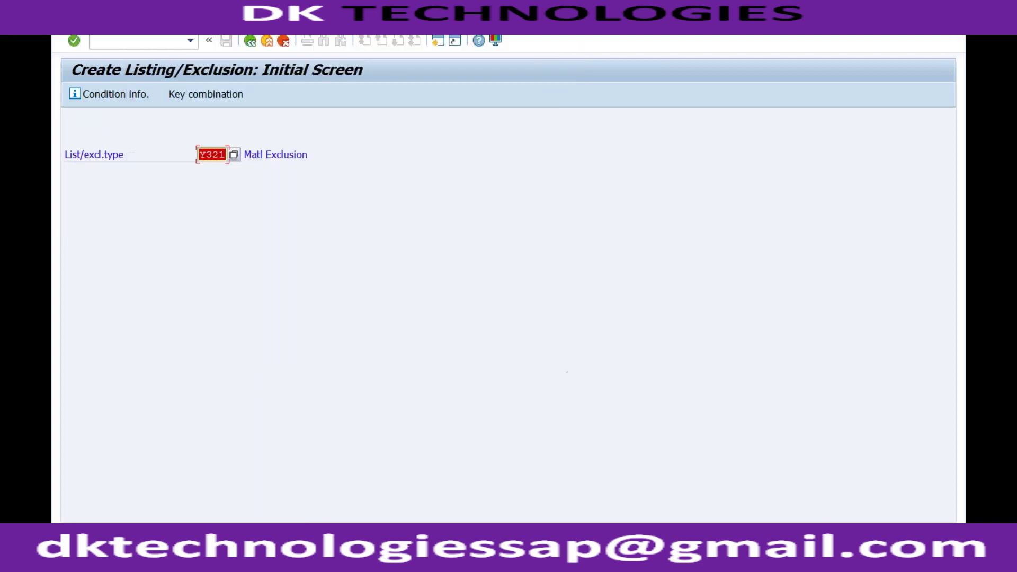
pyautogui.press('Return')
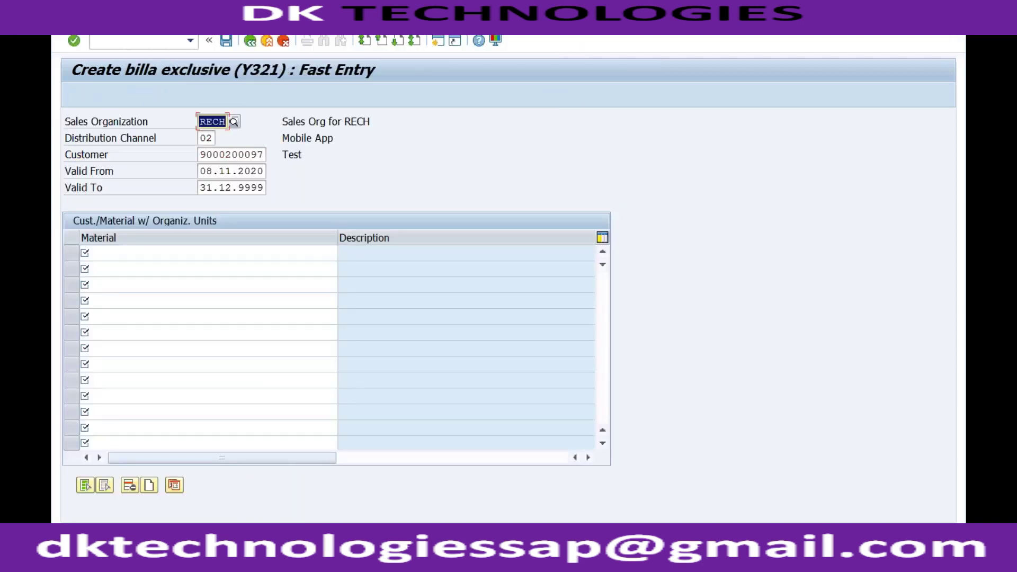
# Step: Change the customer of the Y321 exclusion record to the number of Customer for RECH
pyautogui.click(150, 253)
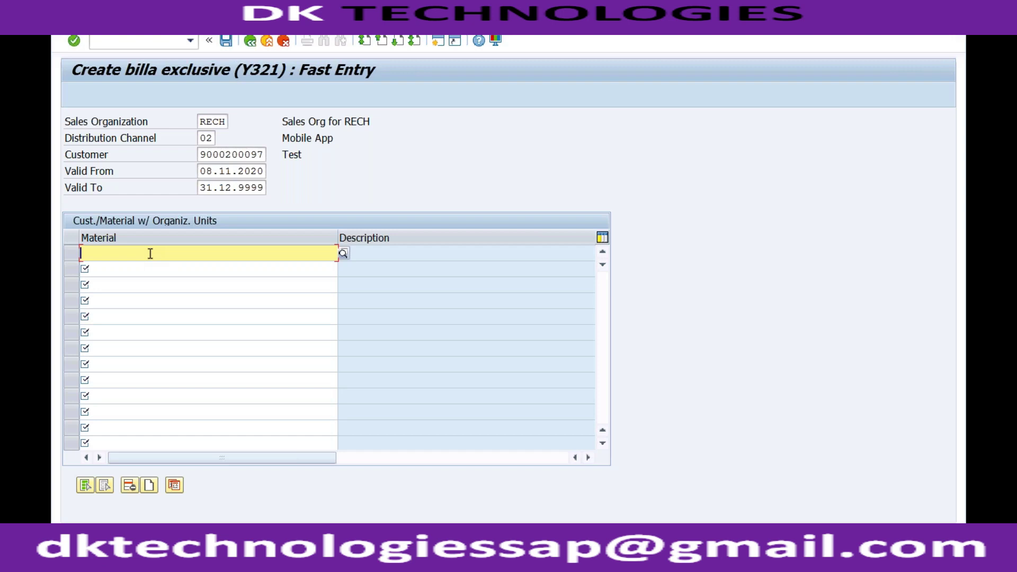
pyautogui.click(263, 154)
pyautogui.press('BackSpace')
pyautogui.write('9')
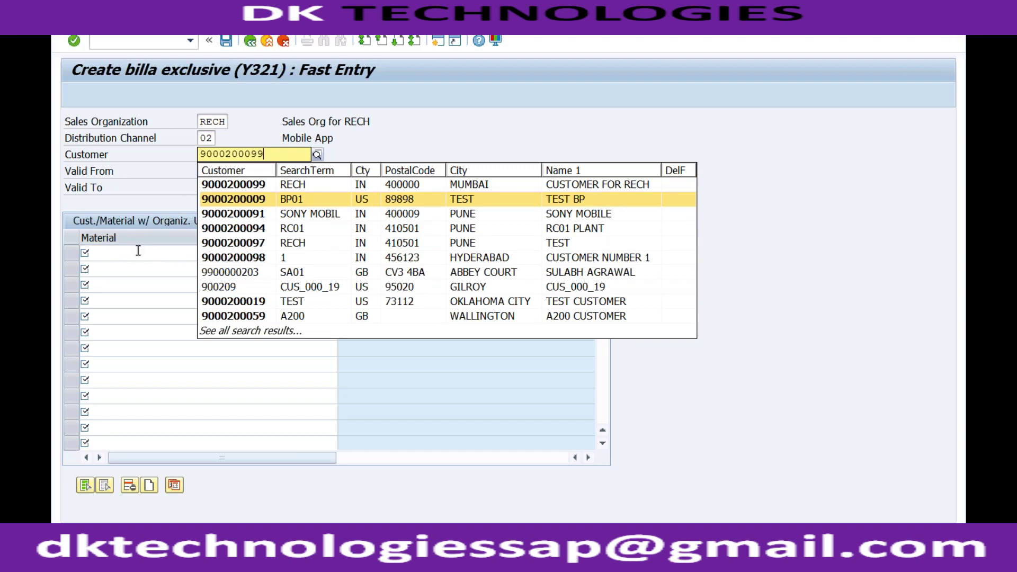
# Step: Enter material TRADING_GOODS2 in the first row and save the exclusion record
pyautogui.click(138, 251)
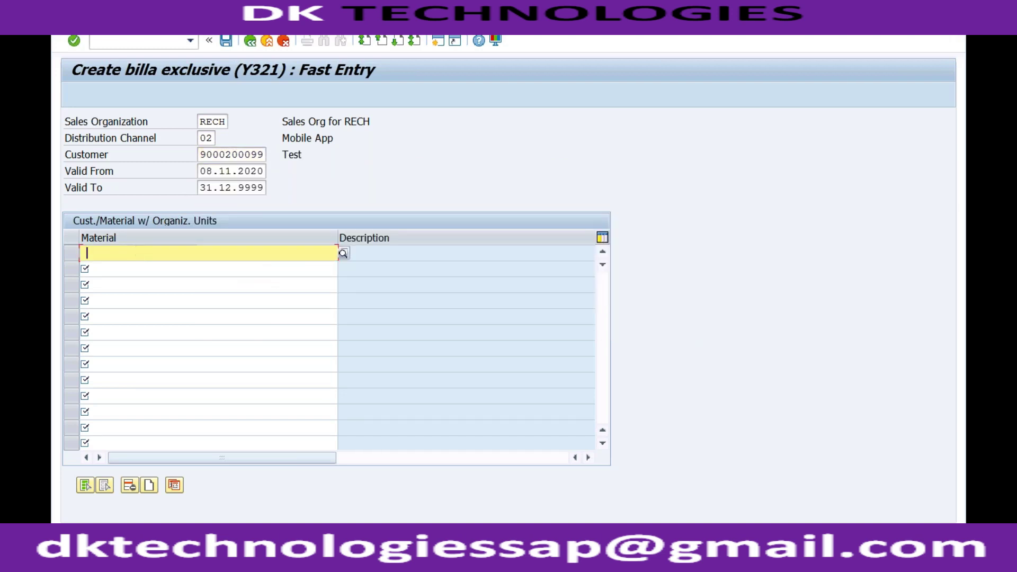
pyautogui.press('Down')
pyautogui.press('Return')
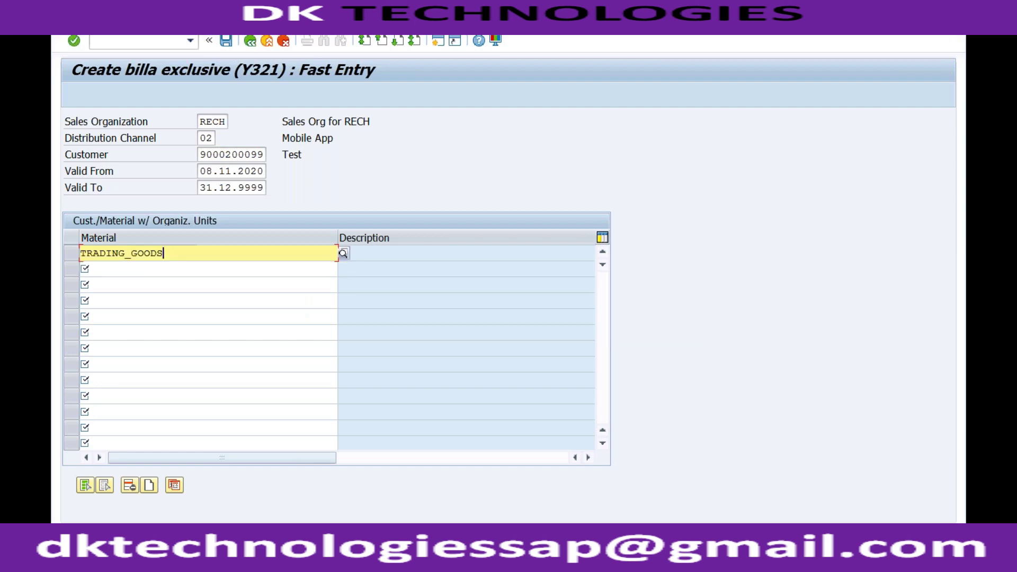
pyautogui.press('BackSpace')
pyautogui.write('2')
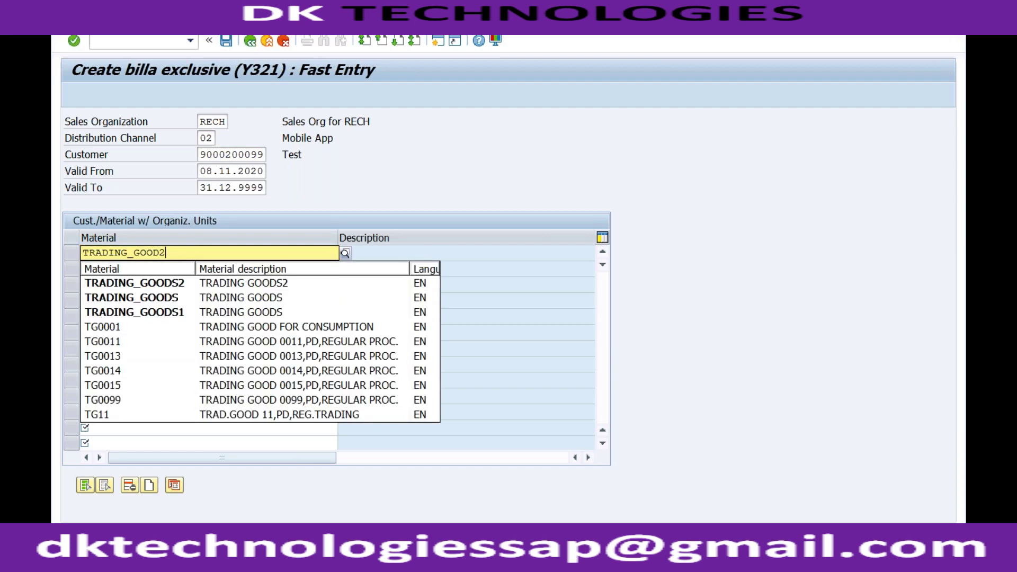
pyautogui.press('Down')
pyautogui.press('Return')
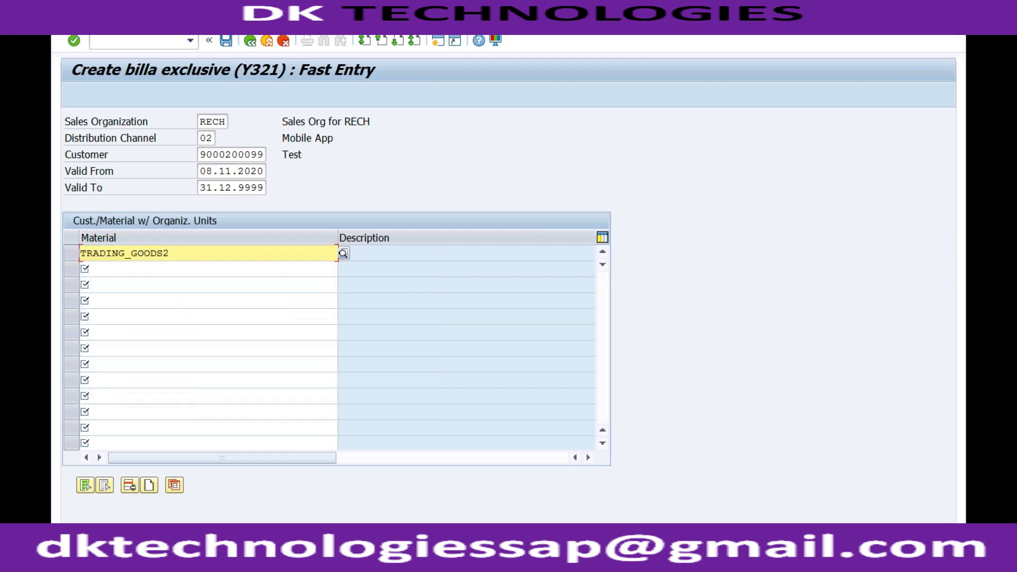
pyautogui.press('Return')
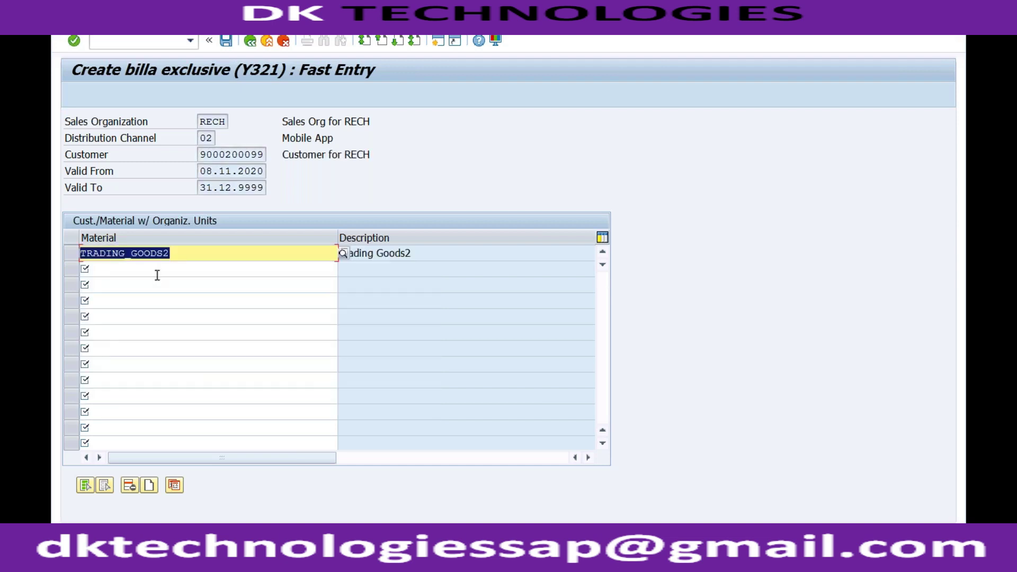
pyautogui.click(226, 40)
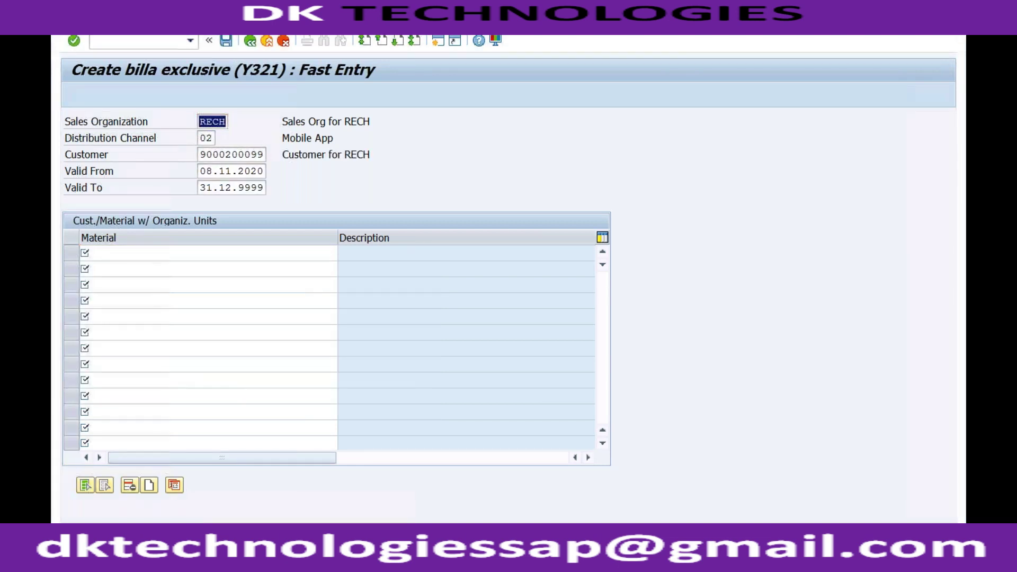
# Step: Start a new standard order with VA01 from SAP Easy Access and enter Customer for RECH's number as sold-to party
pyautogui.moveTo(273, 518)
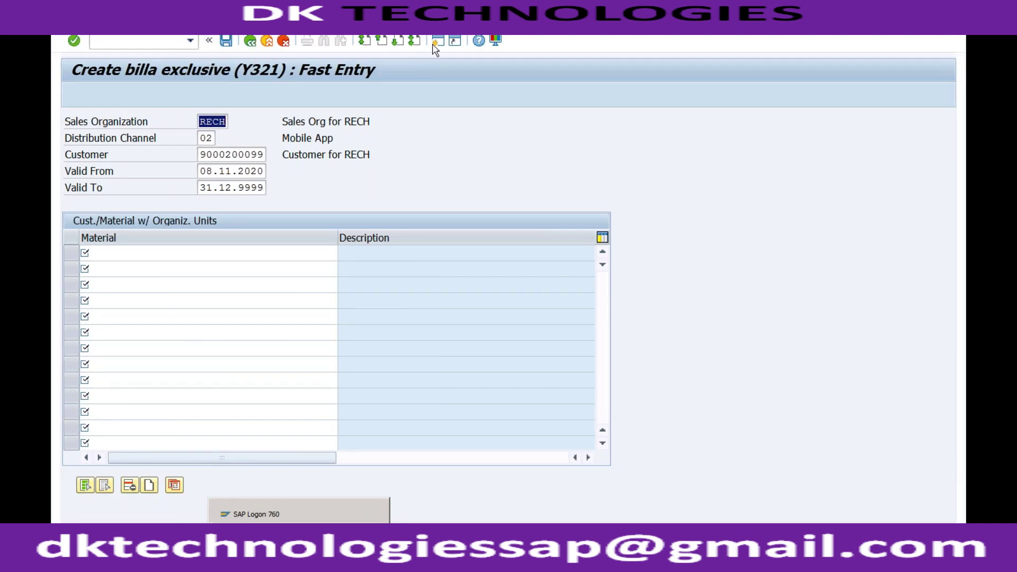
pyautogui.click(250, 40)
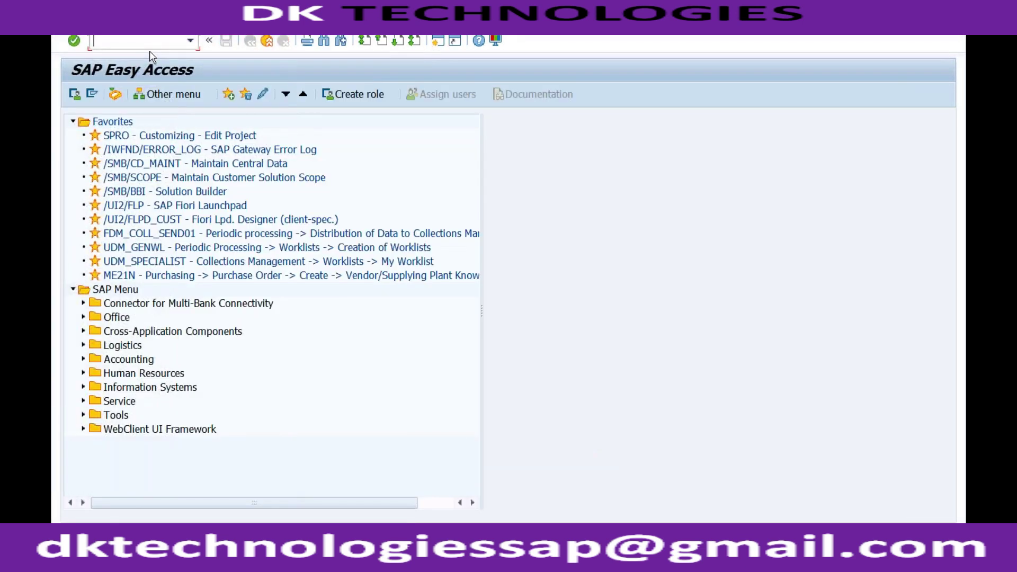
pyautogui.write('va01')
pyautogui.press('Return')
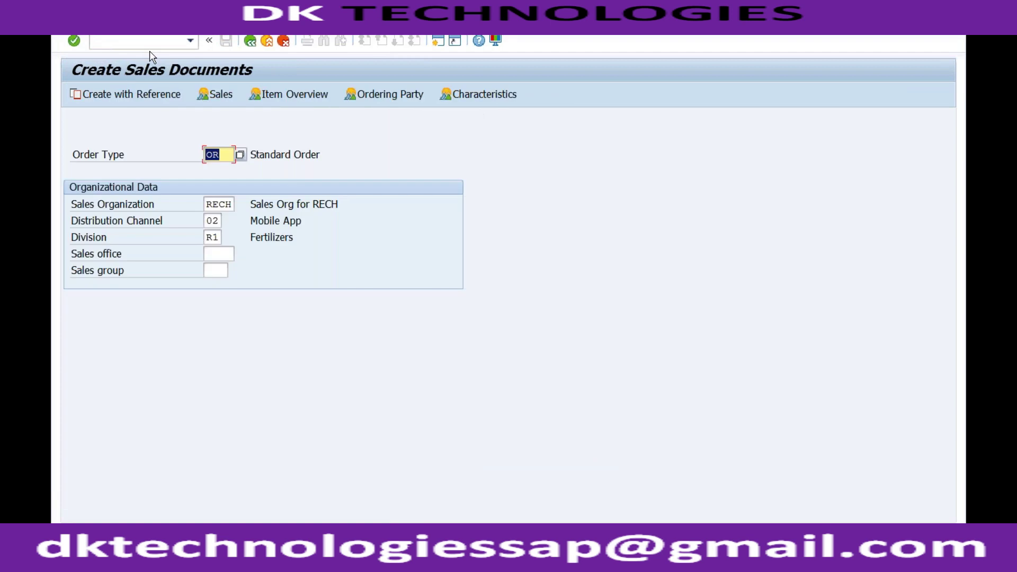
pyautogui.press('Return')
pyautogui.press('BackSpace')
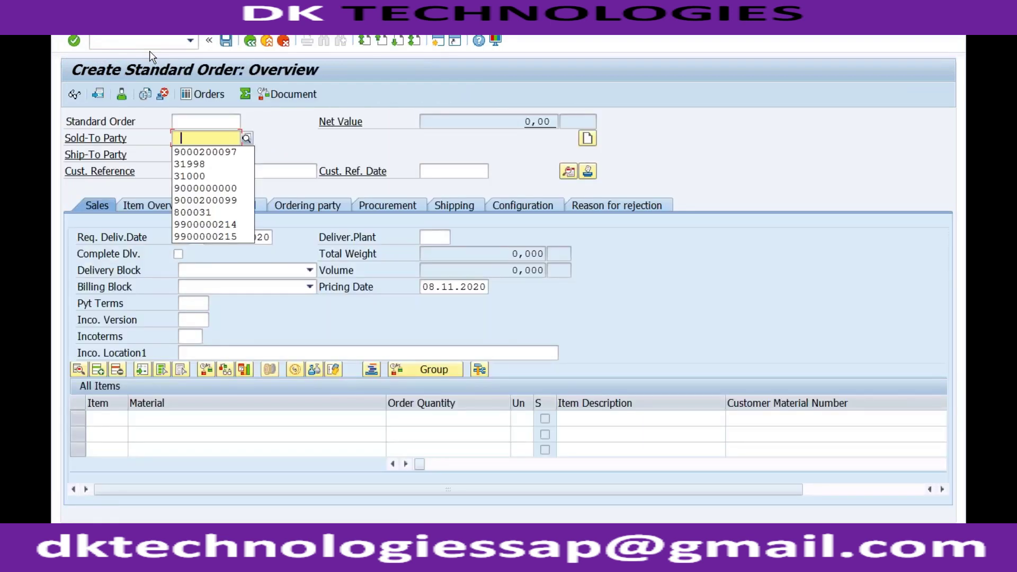
pyautogui.write('9000200099')
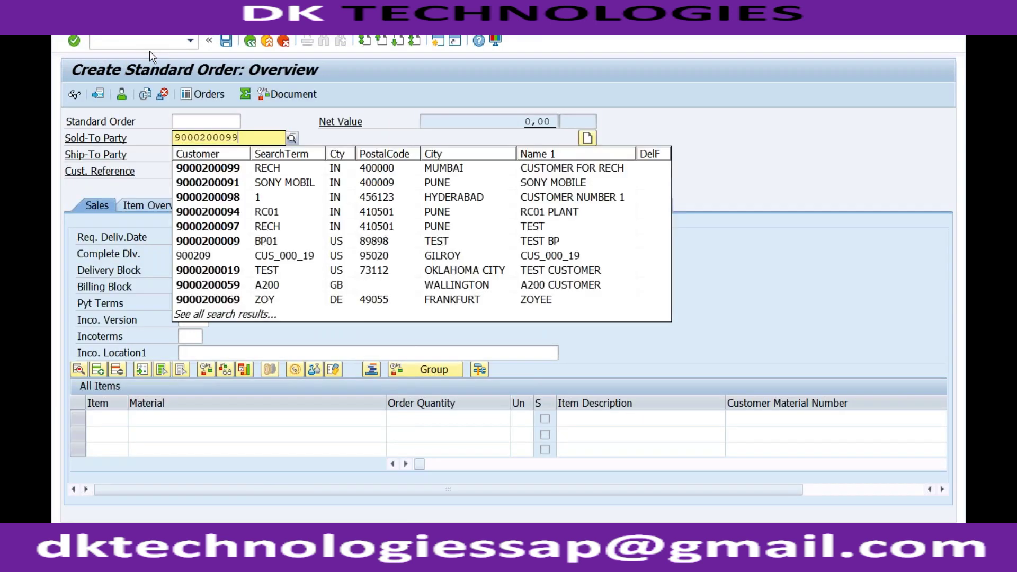
pyautogui.press('Tab')
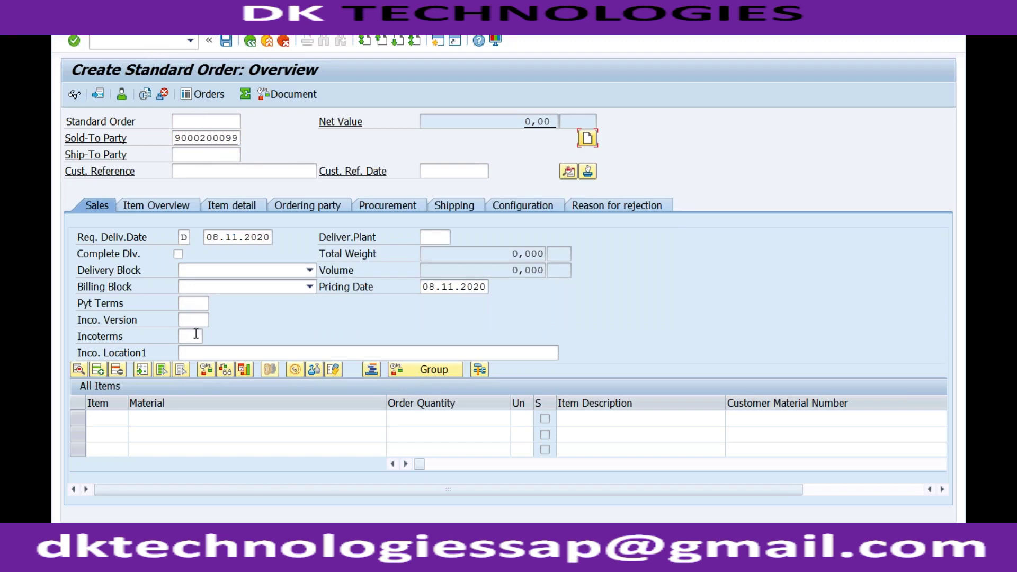
# Step: Add material TRADING_GOODS2 with quantity 1 to the order and process the entry to check the exclusion
pyautogui.click(184, 422)
pyautogui.press('BackSpace')
pyautogui.press('Return')
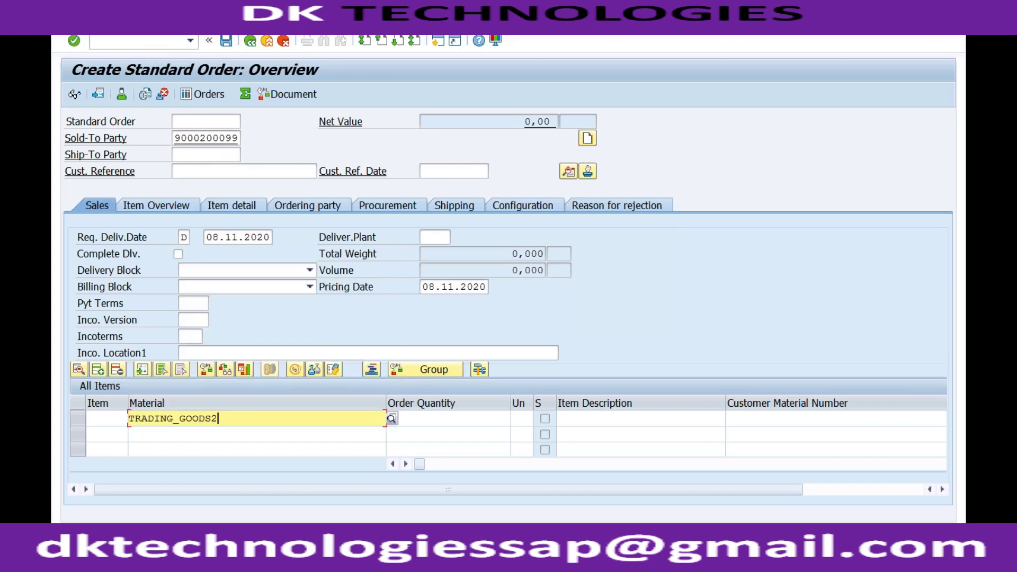
pyautogui.press('Tab')
pyautogui.write('1')
pyautogui.press('Return')
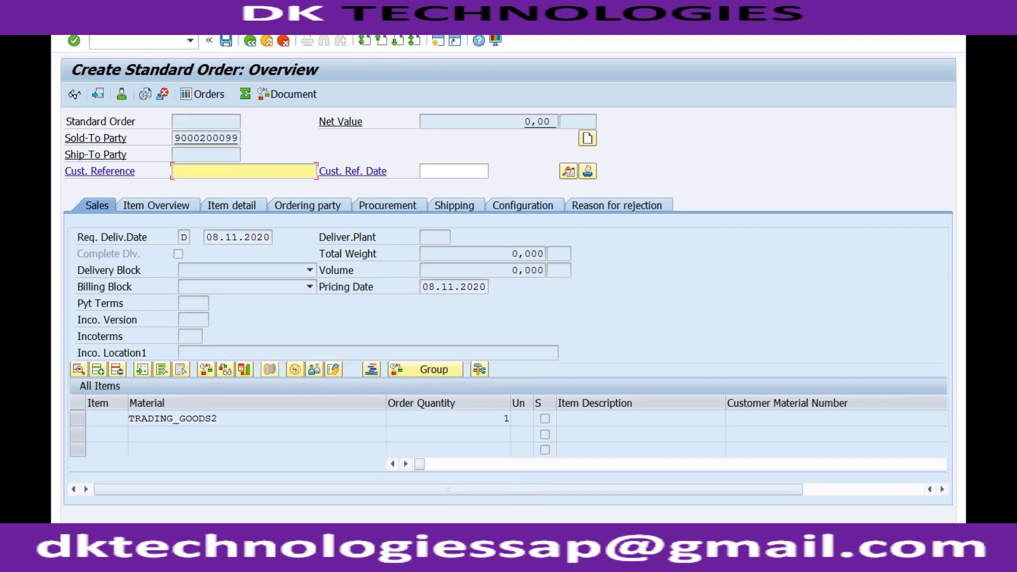
pyautogui.press('Return')
pyautogui.press('Return')
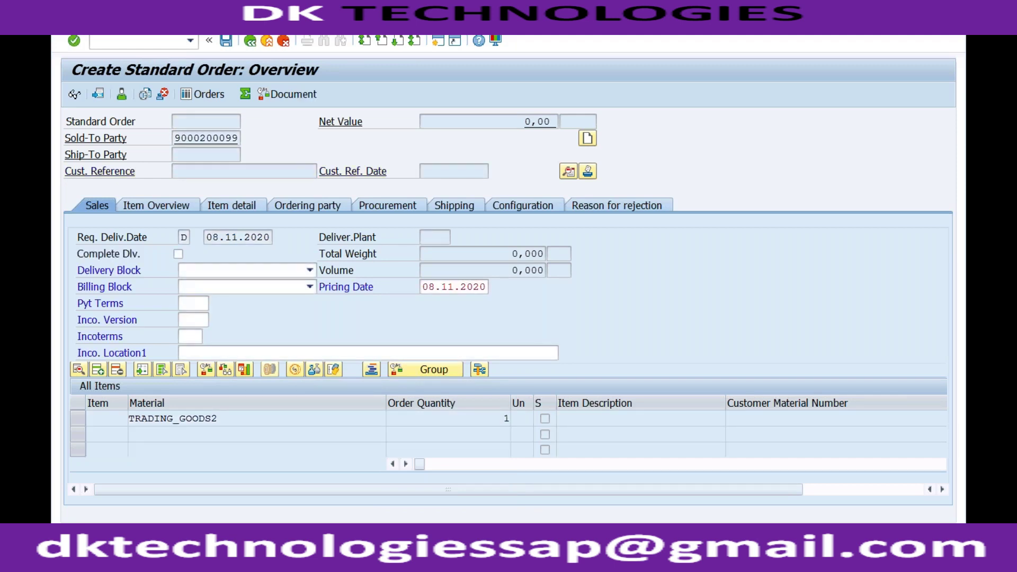